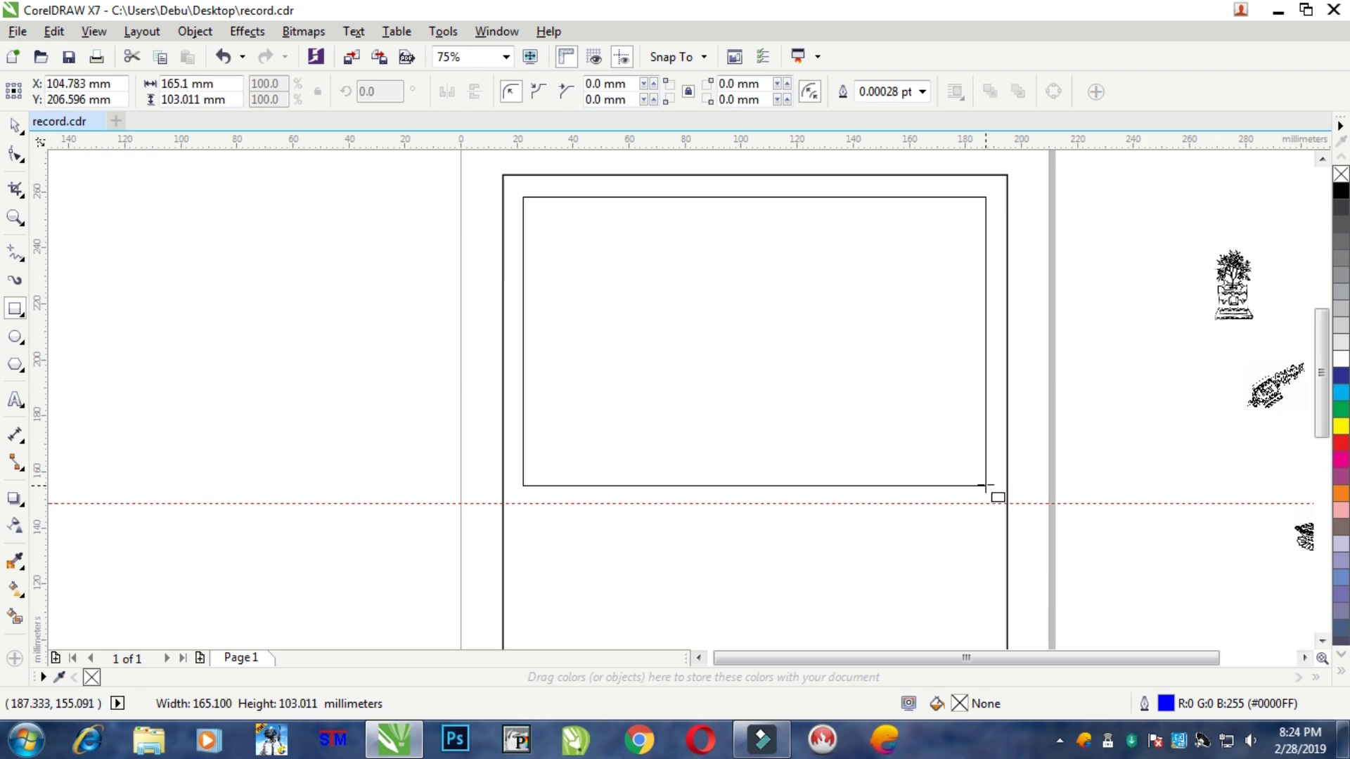
# Resize the inner rectangle to about 161.9 mm wide and 104.8 mm high
pyautogui.click(15, 128)
pyautogui.scroll(2, 563, 361)
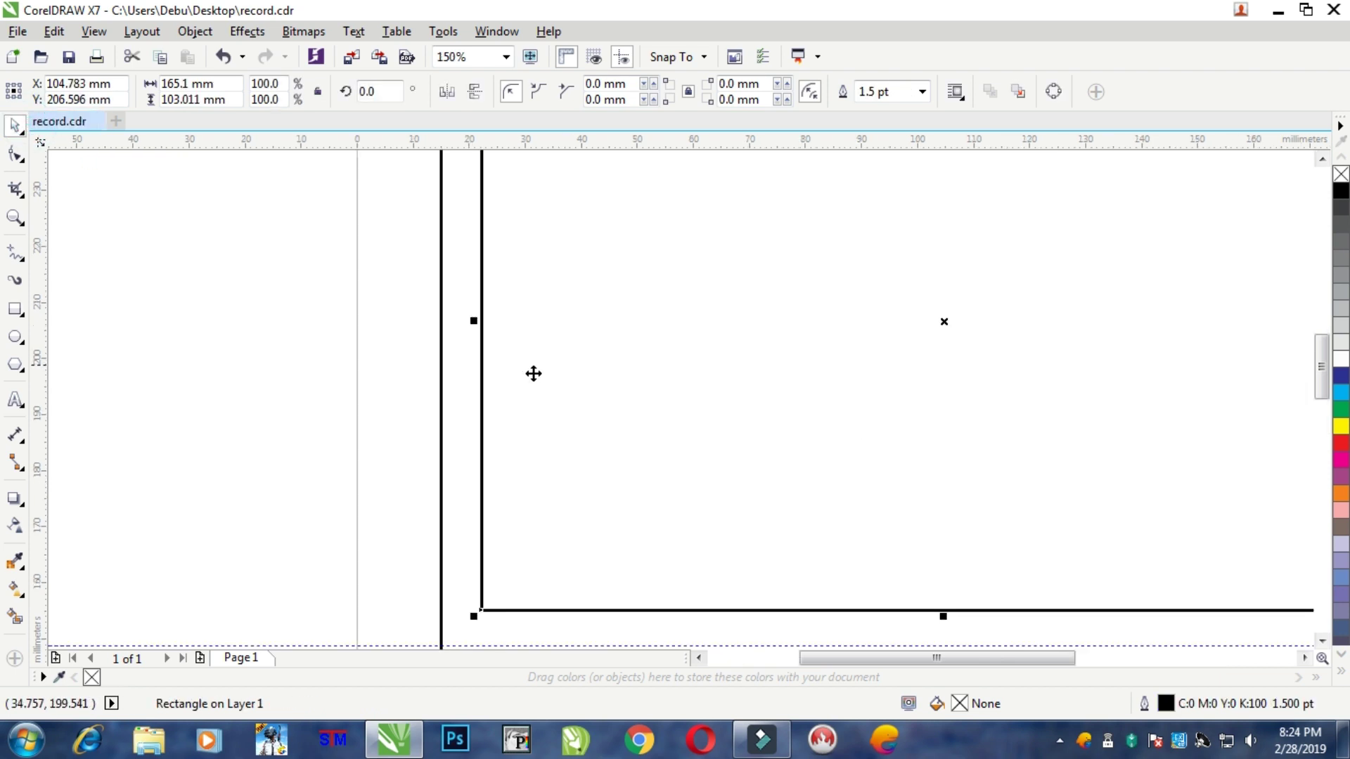
pyautogui.moveTo(475, 326); pyautogui.dragTo(485, 331)
pyautogui.scroll(-2, 959, 326)
pyautogui.scroll(-2, 985, 313)
pyautogui.scroll(2, 1069, 298)
pyautogui.scroll(2, 889, 217)
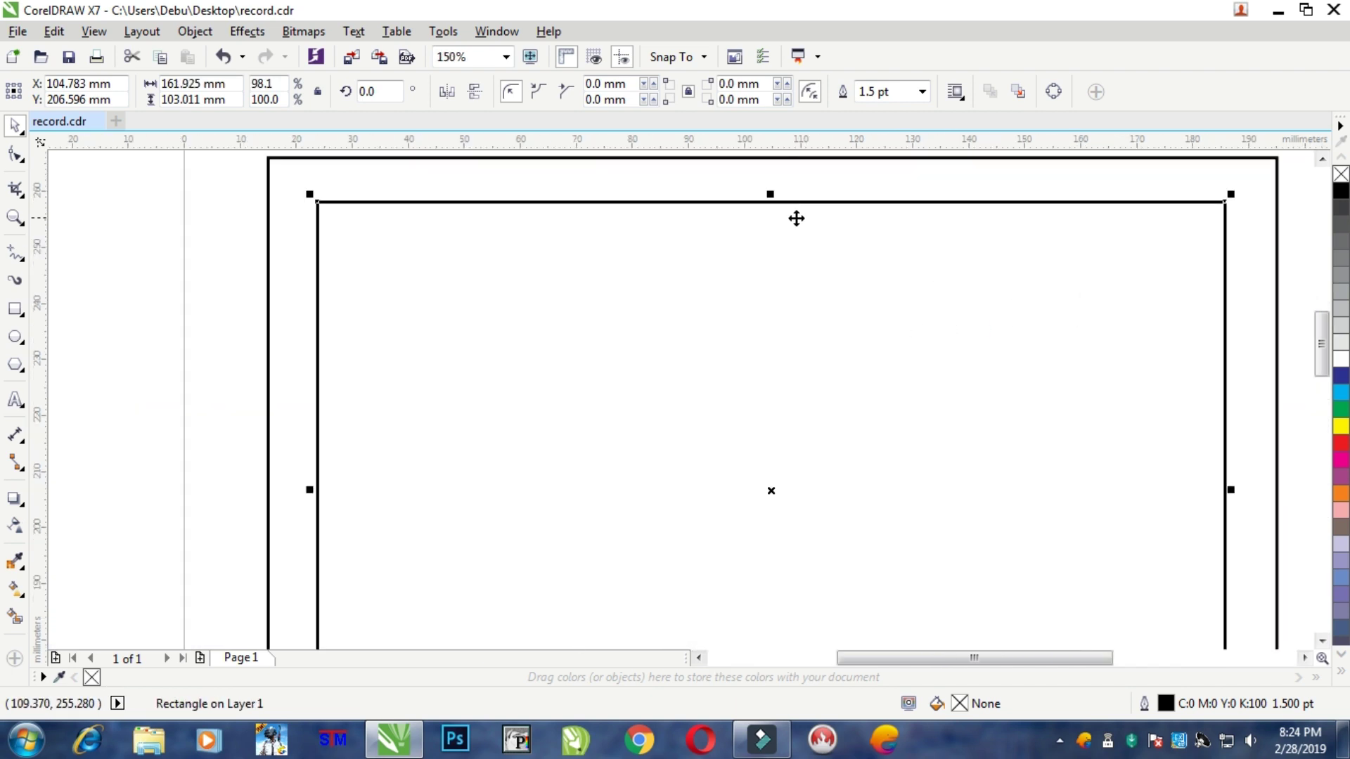
pyautogui.moveTo(772, 195); pyautogui.dragTo(794, 185)
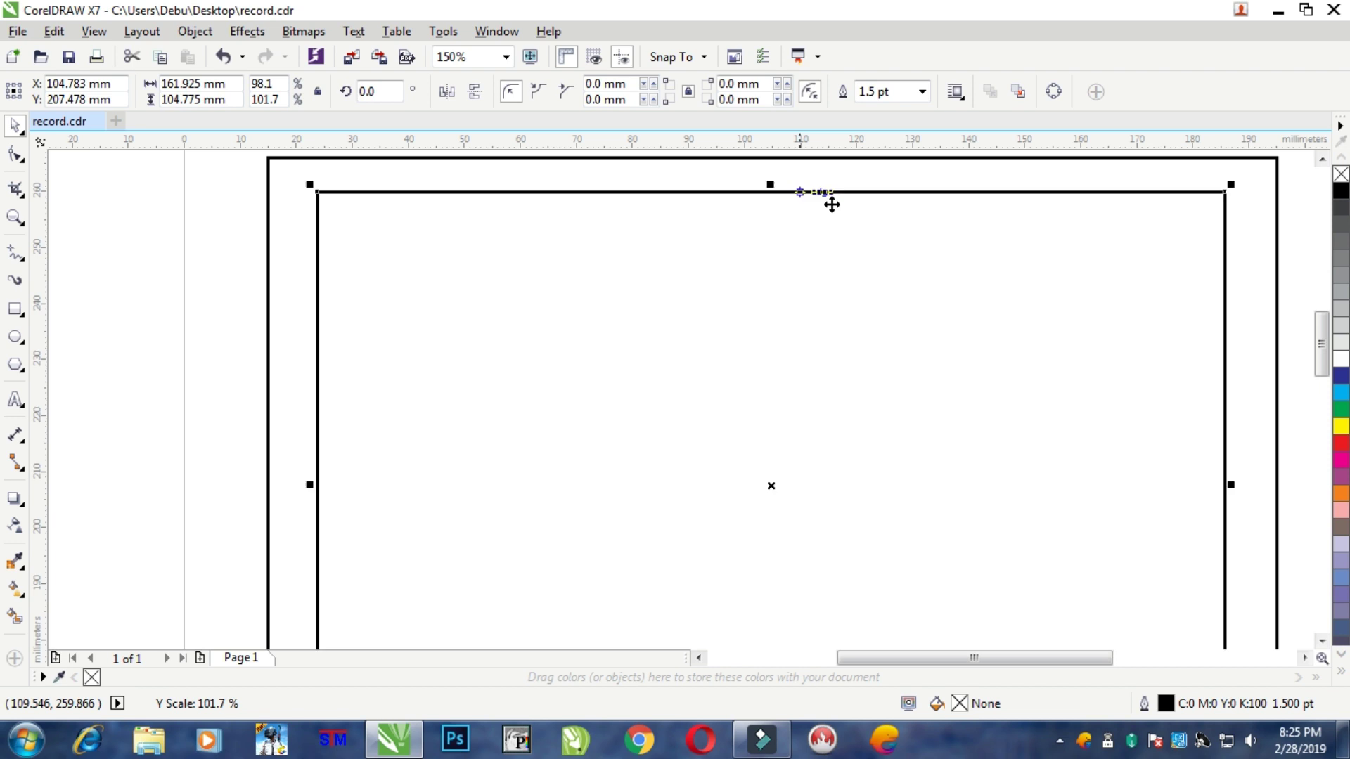
pyautogui.scroll(-2, 988, 307)
pyautogui.scroll(2, 1029, 375)
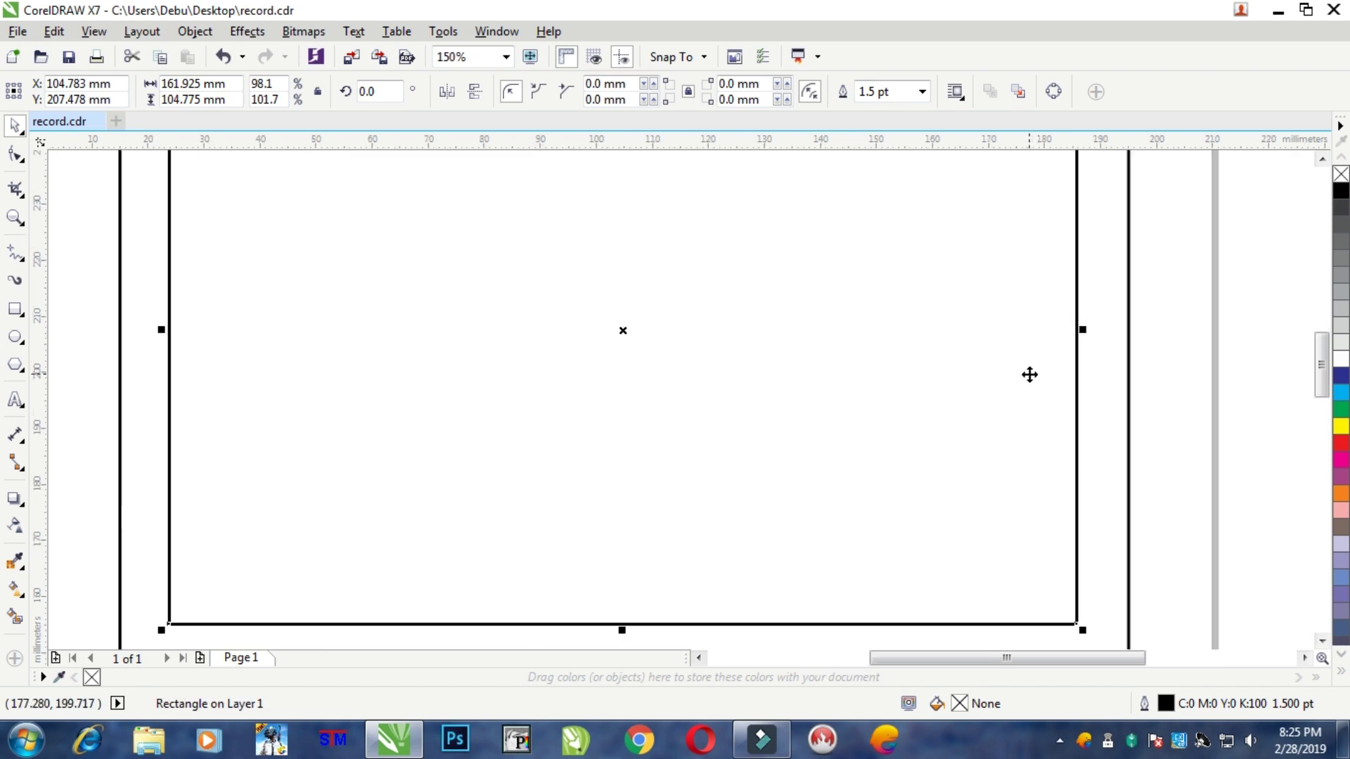
# Centre the inner rectangle horizontally on the outer frame and reduce its height to about 102.7 mm
pyautogui.keyDown('shift'); pyautogui.click(1129, 328); pyautogui.keyUp('shift')
pyautogui.scroll(-2, 1116, 281)
pyautogui.click(1157, 206)
pyautogui.moveTo(1158, 154); pyautogui.dragTo(419, 487)
pyautogui.scroll(2, 834, 472)
pyautogui.moveTo(870, 455); pyautogui.dragTo(878, 439)
pyautogui.scroll(-2, 879, 439)
pyautogui.scroll(-2, 928, 284)
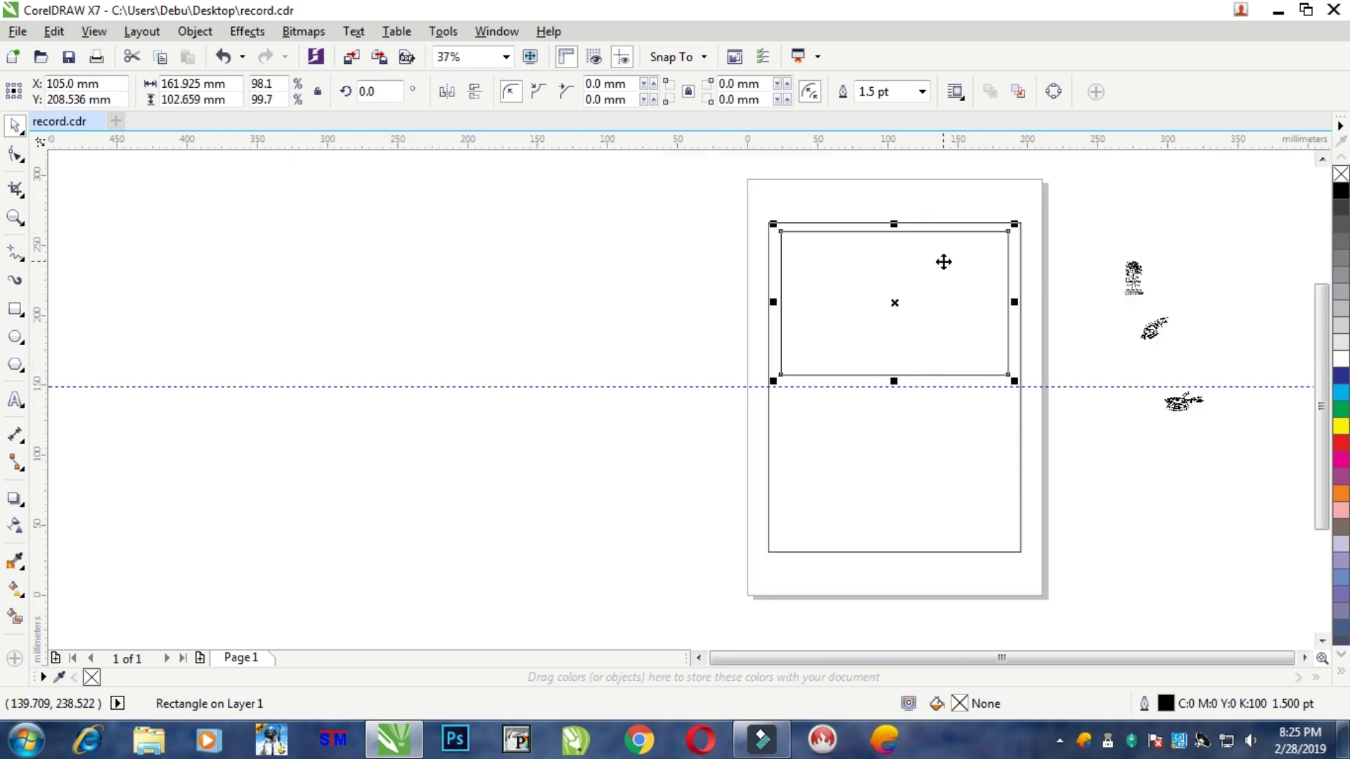
# Open the Contour settings for the selected inner rectangle
pyautogui.scroll(2, 943, 261)
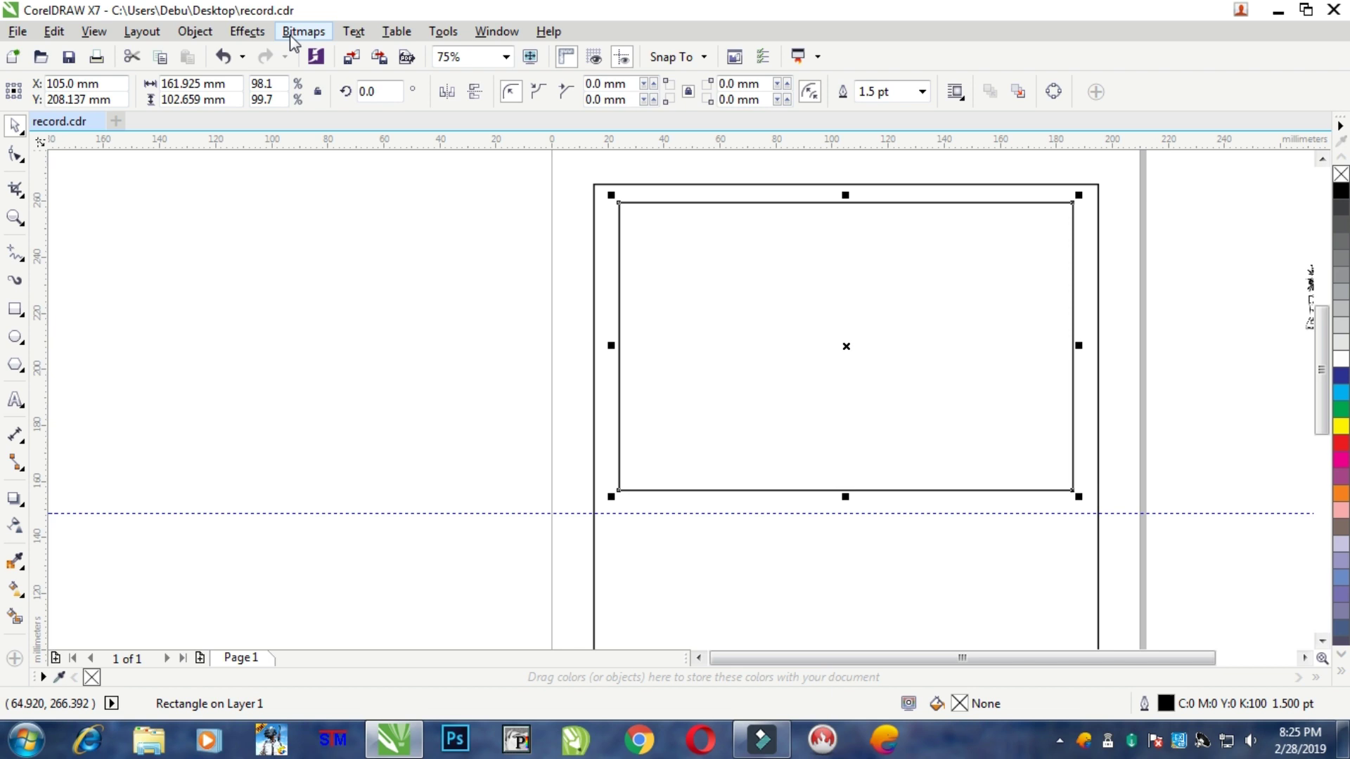
pyautogui.click(247, 32)
pyautogui.click(277, 169)
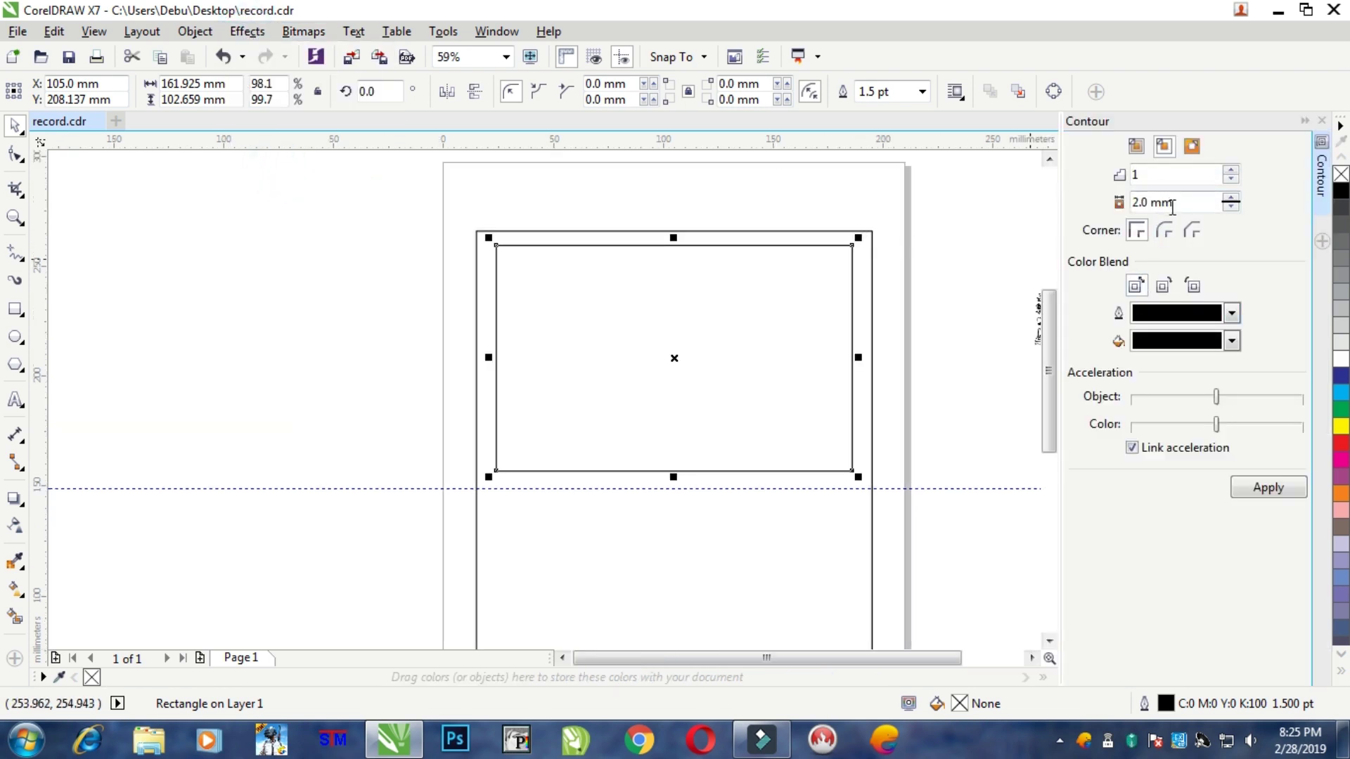
# Try a one-step inside contour with a 12 mm offset on the inner rectangle
pyautogui.doubleClick(1176, 203)
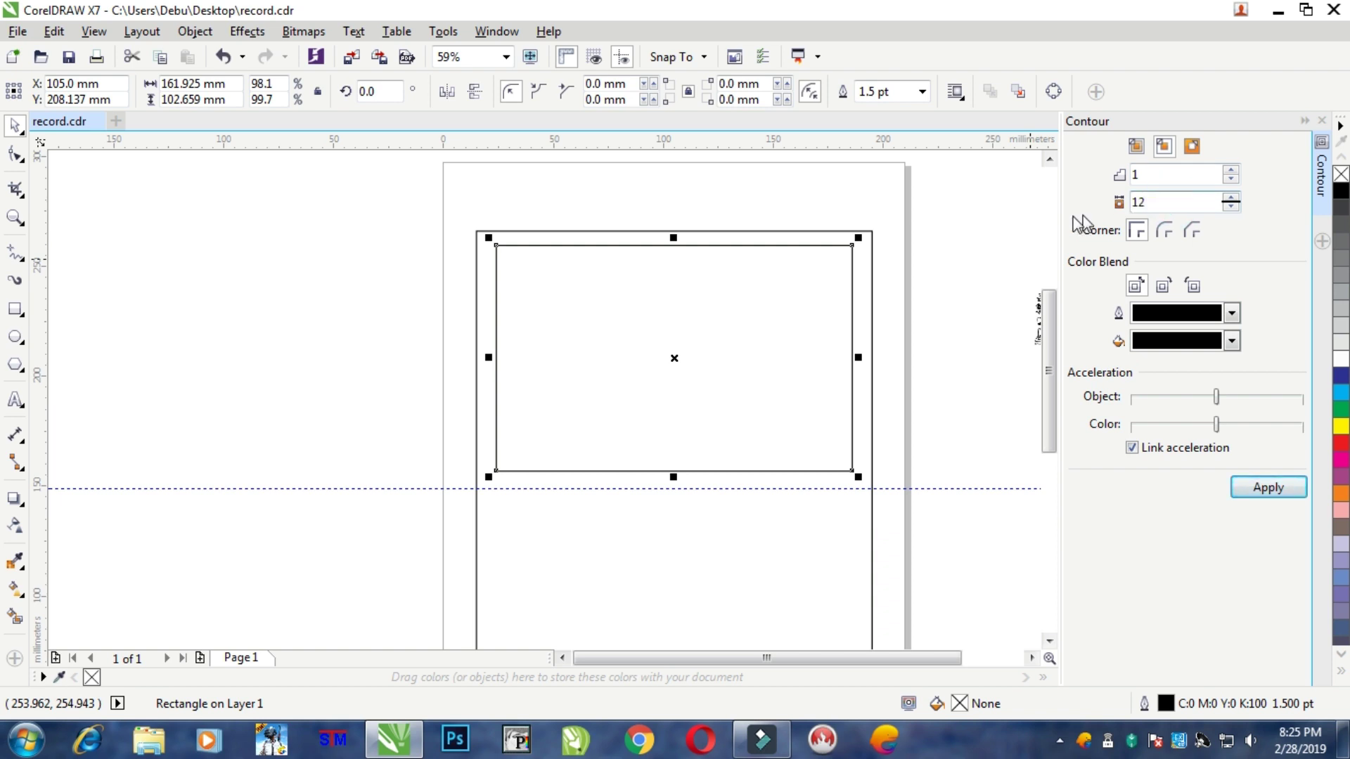
pyautogui.write('12')
pyautogui.click(1287, 494)
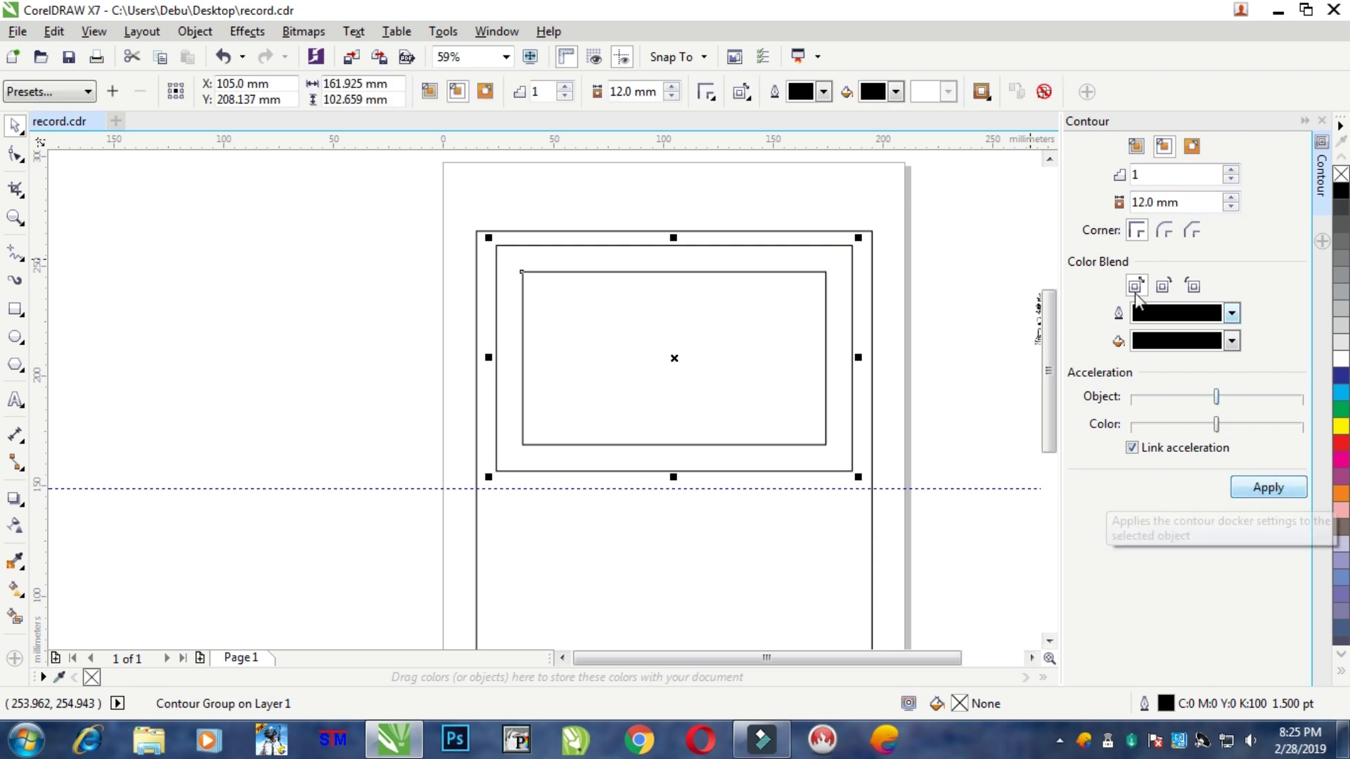
pyautogui.hotkey('ctrl', 'z')
# Apply a one-step inside contour with an 8 mm offset to the inner rectangle and close the contour settings
pyautogui.doubleClick(1175, 203)
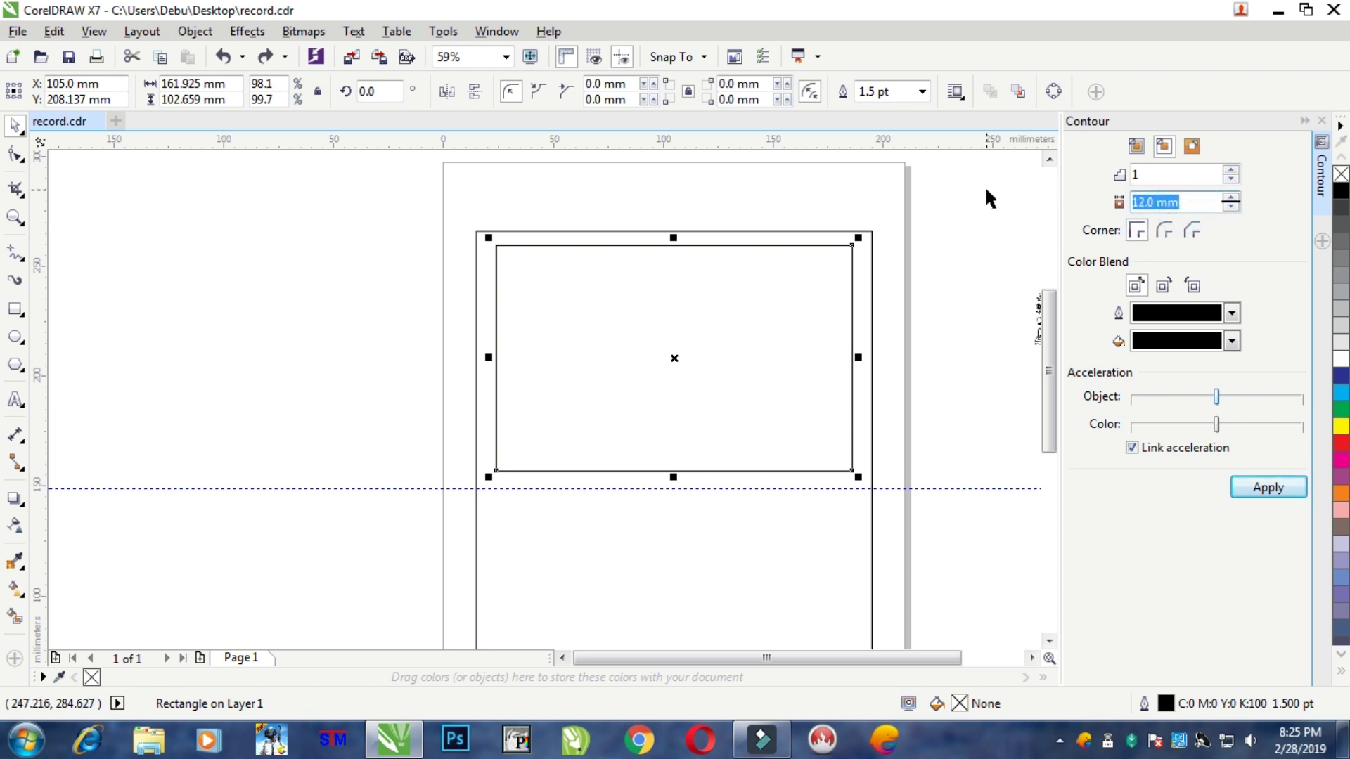
pyautogui.write('8')
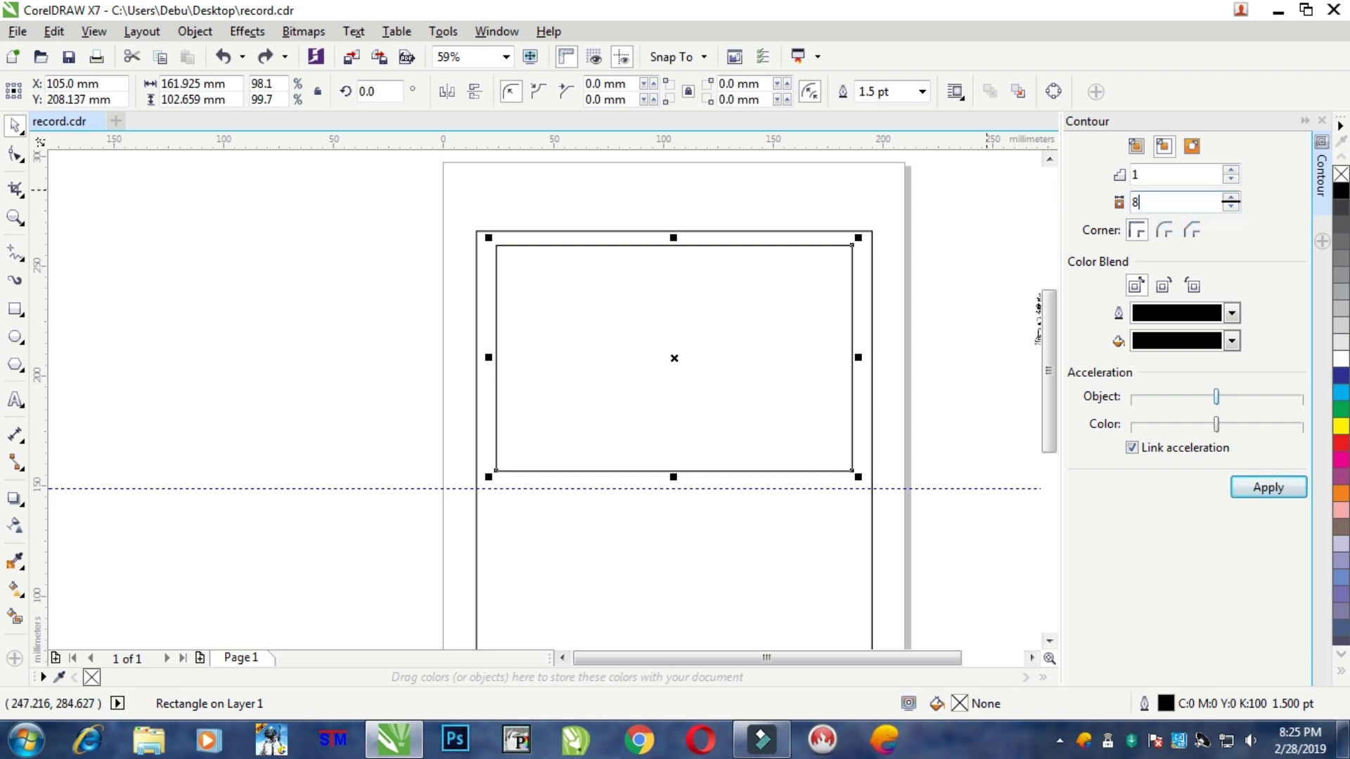
pyautogui.click(1258, 494)
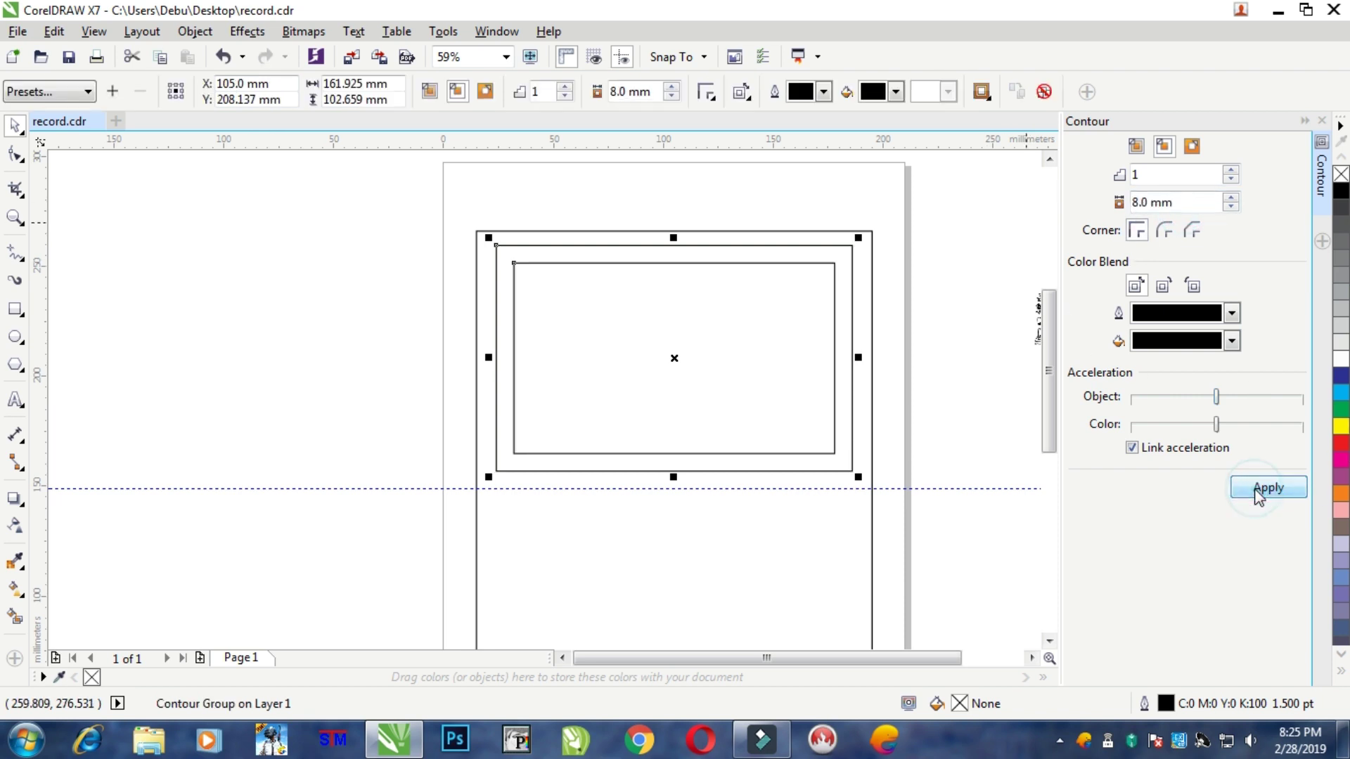
pyautogui.click(1321, 121)
pyautogui.click(368, 239)
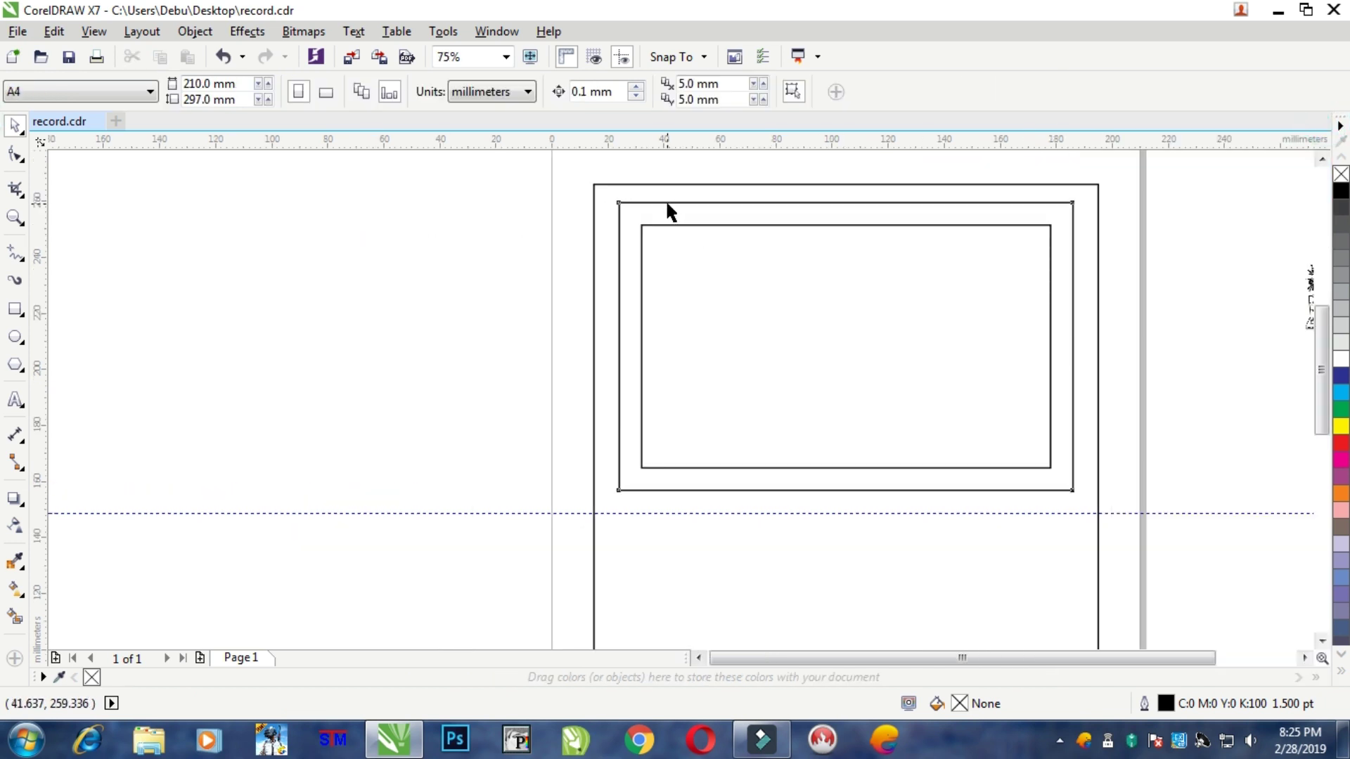
# Break the contour group apart into separate rectangles
pyautogui.click(667, 203)
pyautogui.click(197, 32)
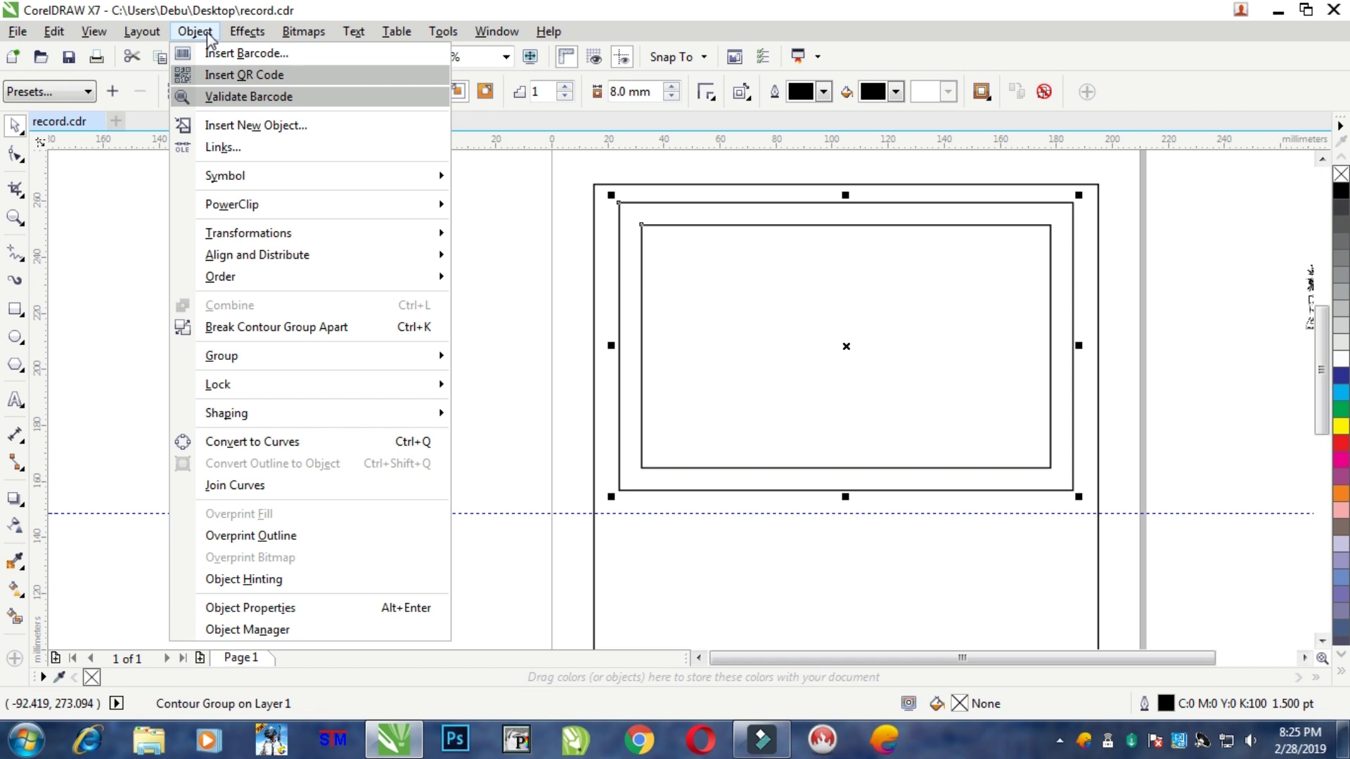
pyautogui.click(272, 327)
pyautogui.click(403, 299)
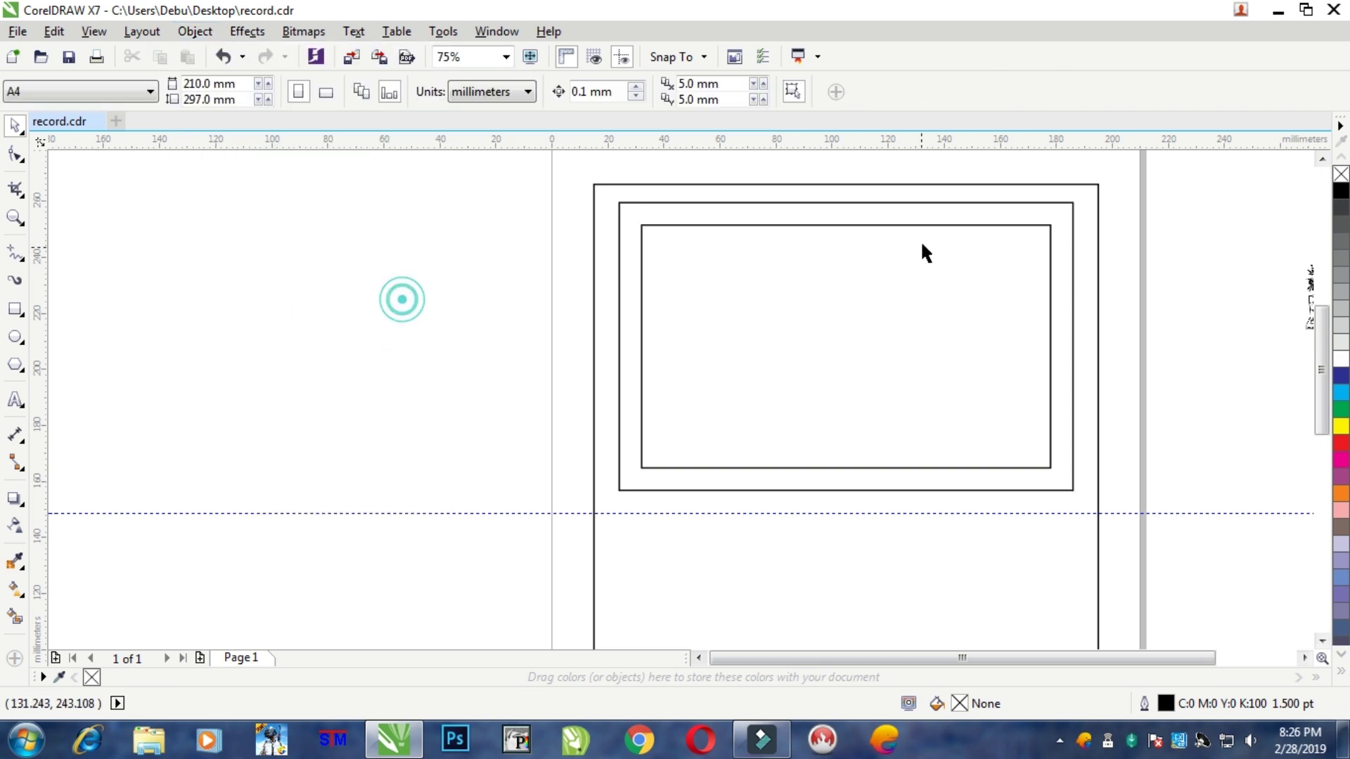
# Start the STM typing software and paste formatted text as artistic text inside the innermost rectangle, maintaining fonts and formatting
pyautogui.scroll(2, 850, 223)
pyautogui.click(340, 743)
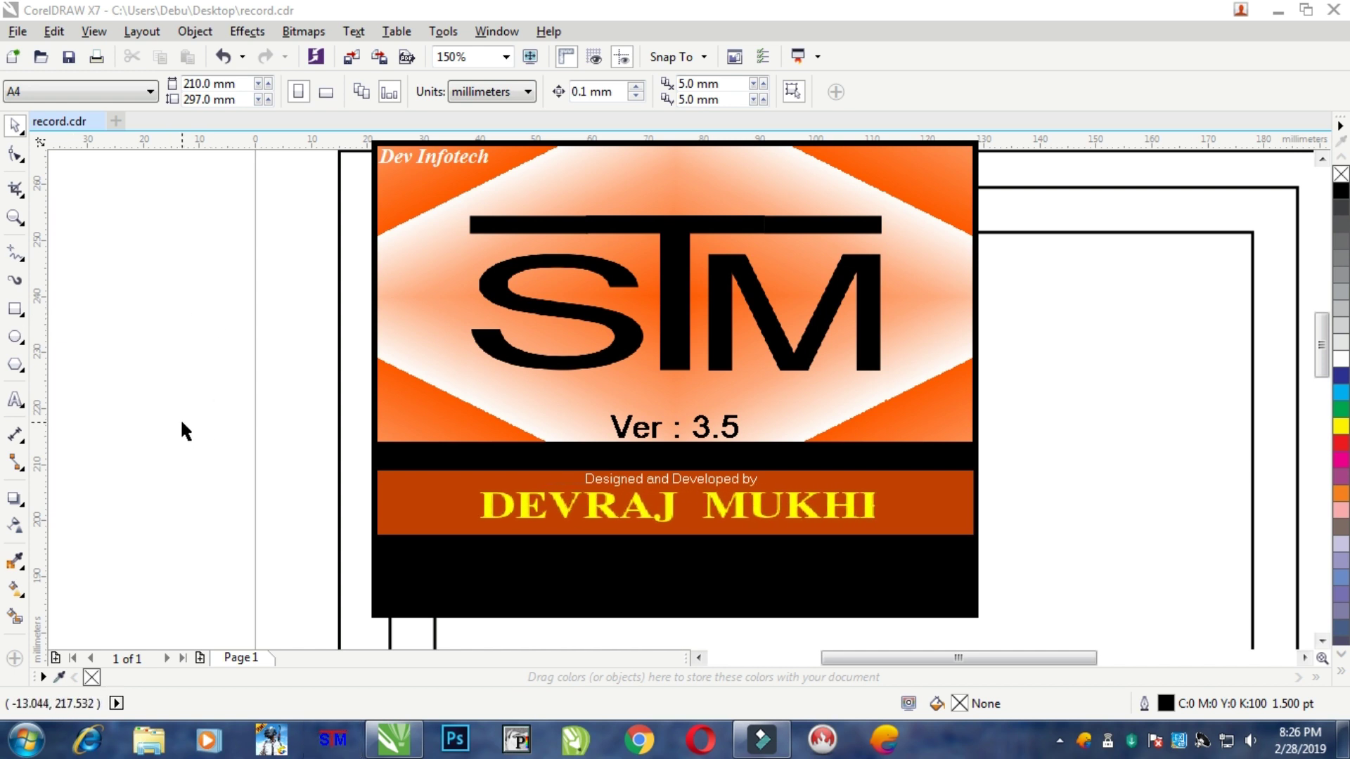
pyautogui.click(16, 399)
pyautogui.click(670, 367)
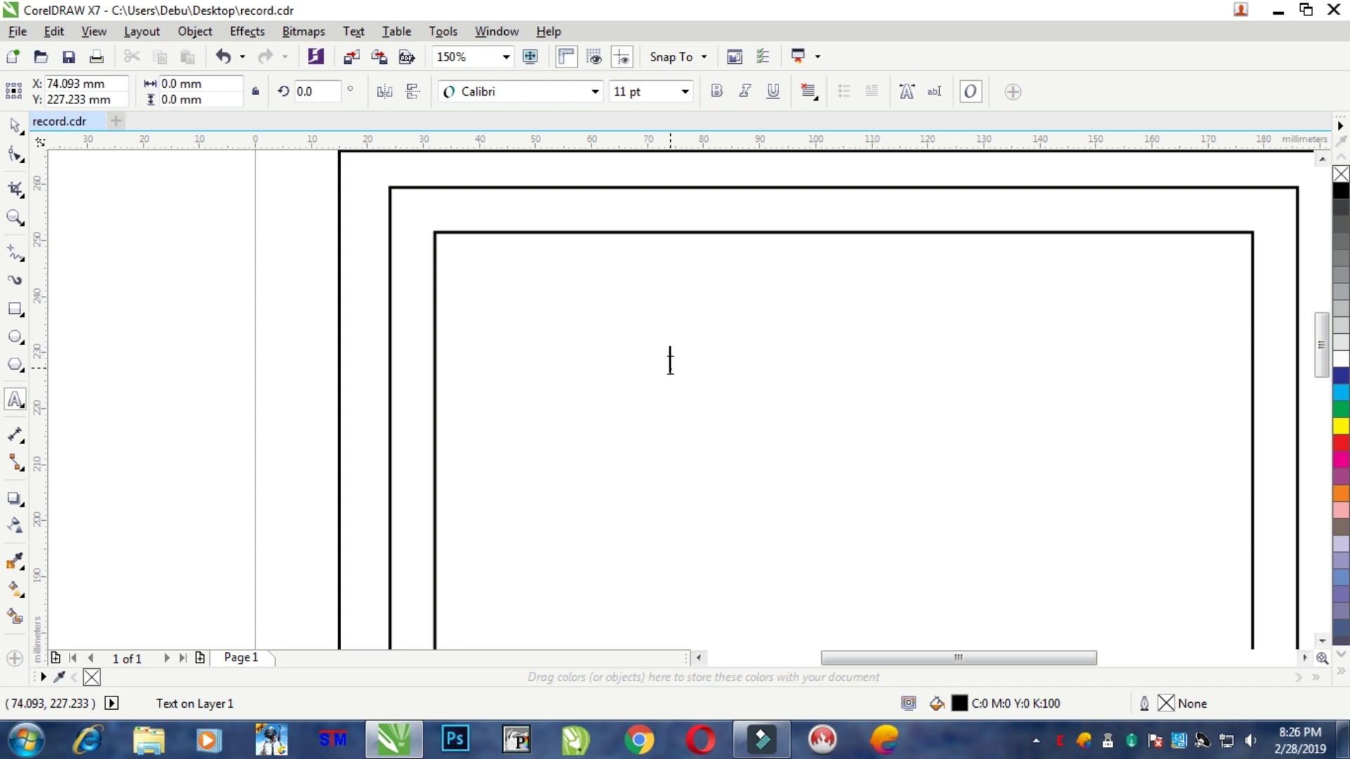
pyautogui.hotkey('ctrl', 'v')
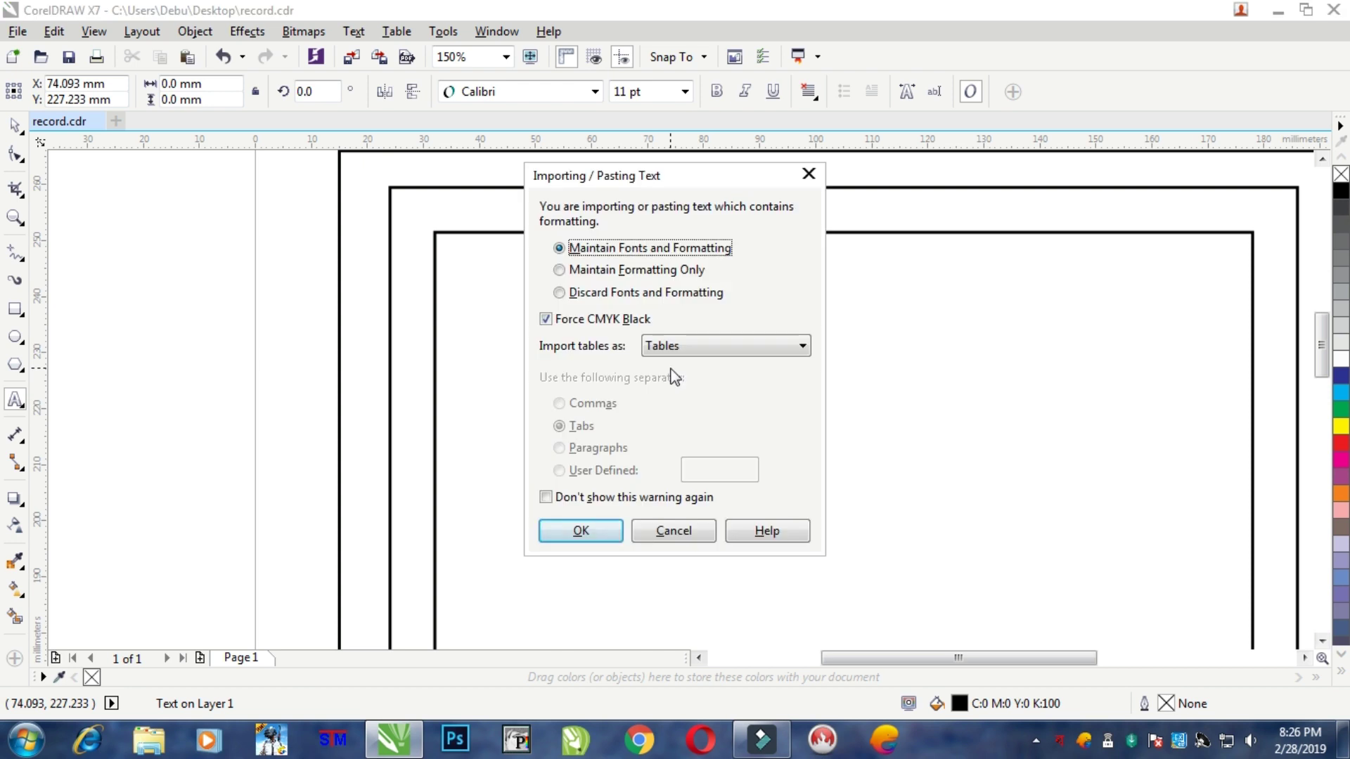
pyautogui.click(581, 531)
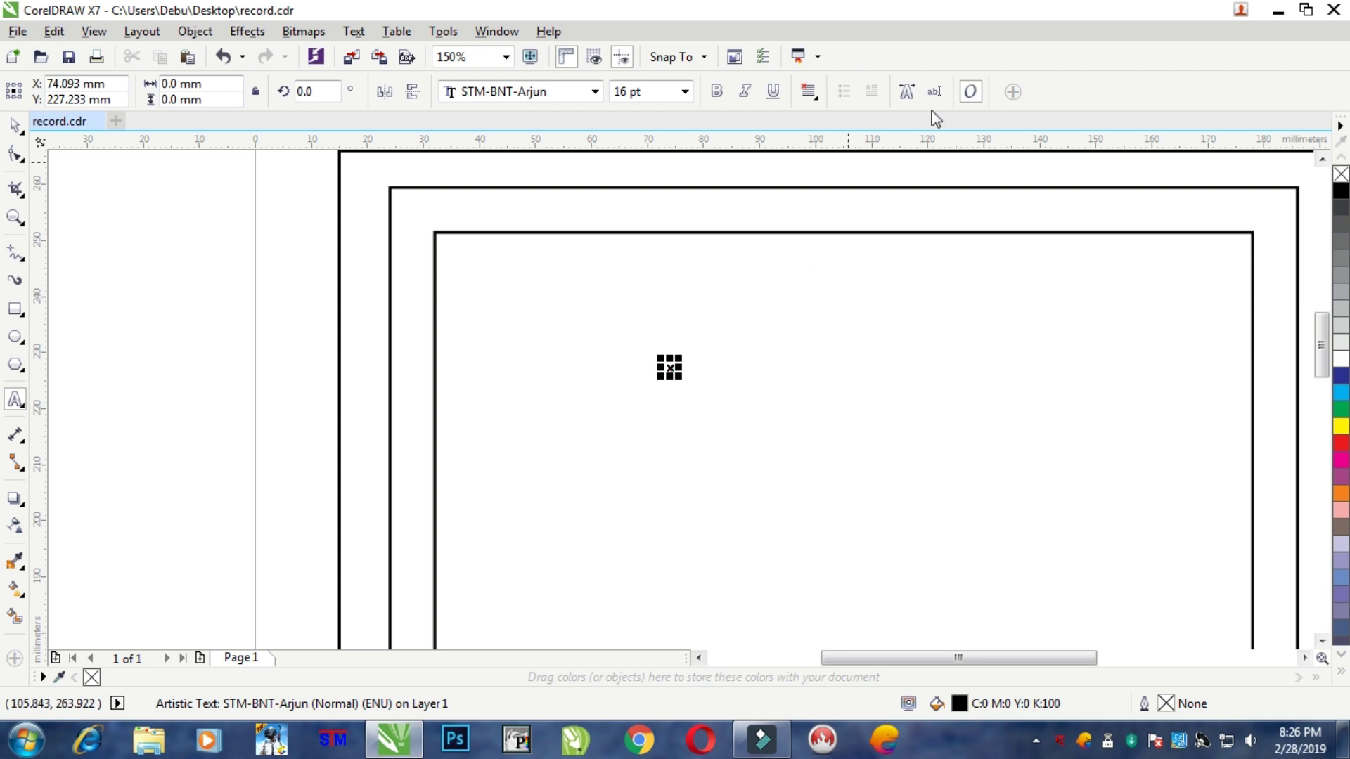
# Set the font size of the pasted STM-BNT-Arjun text to 17 pt
pyautogui.scroll(3, 683, 359)
pyautogui.moveTo(507, 464); pyautogui.dragTo(485, 256)
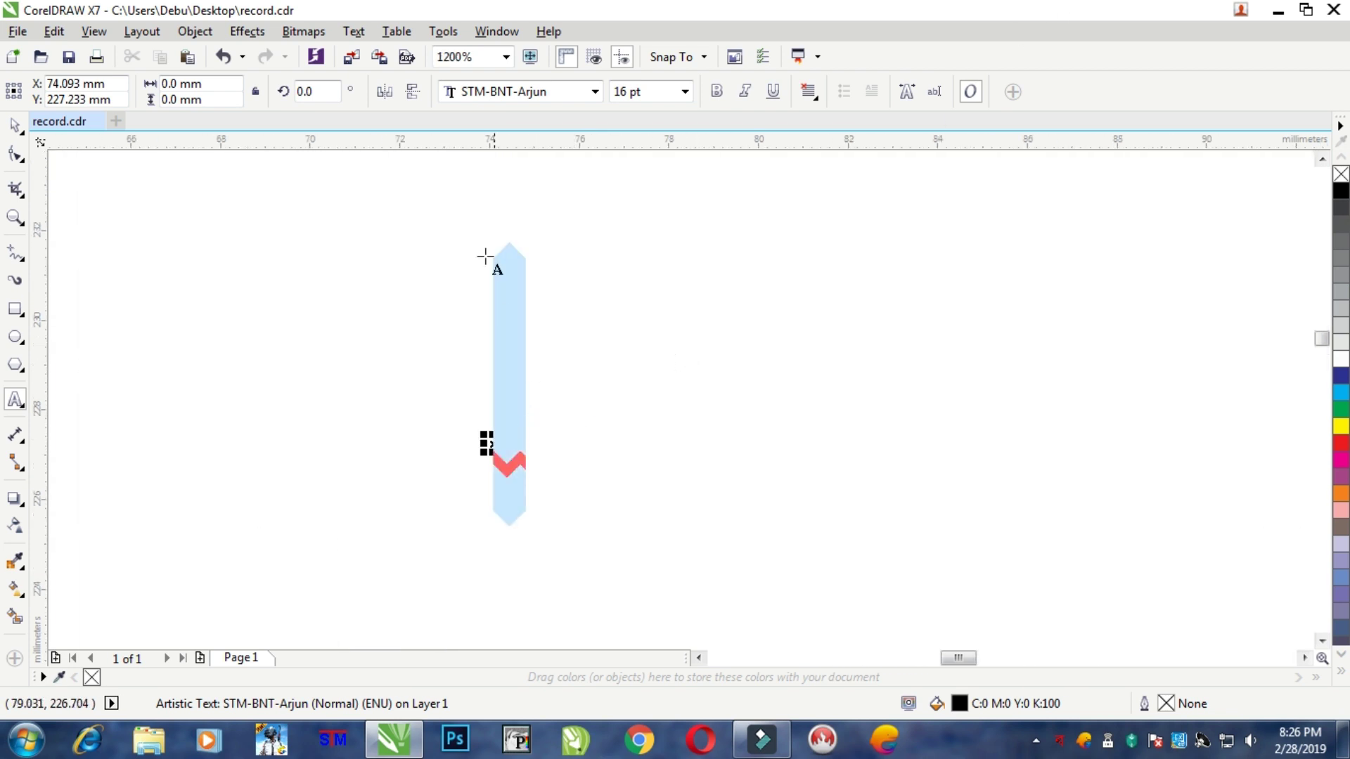
pyautogui.click(640, 92)
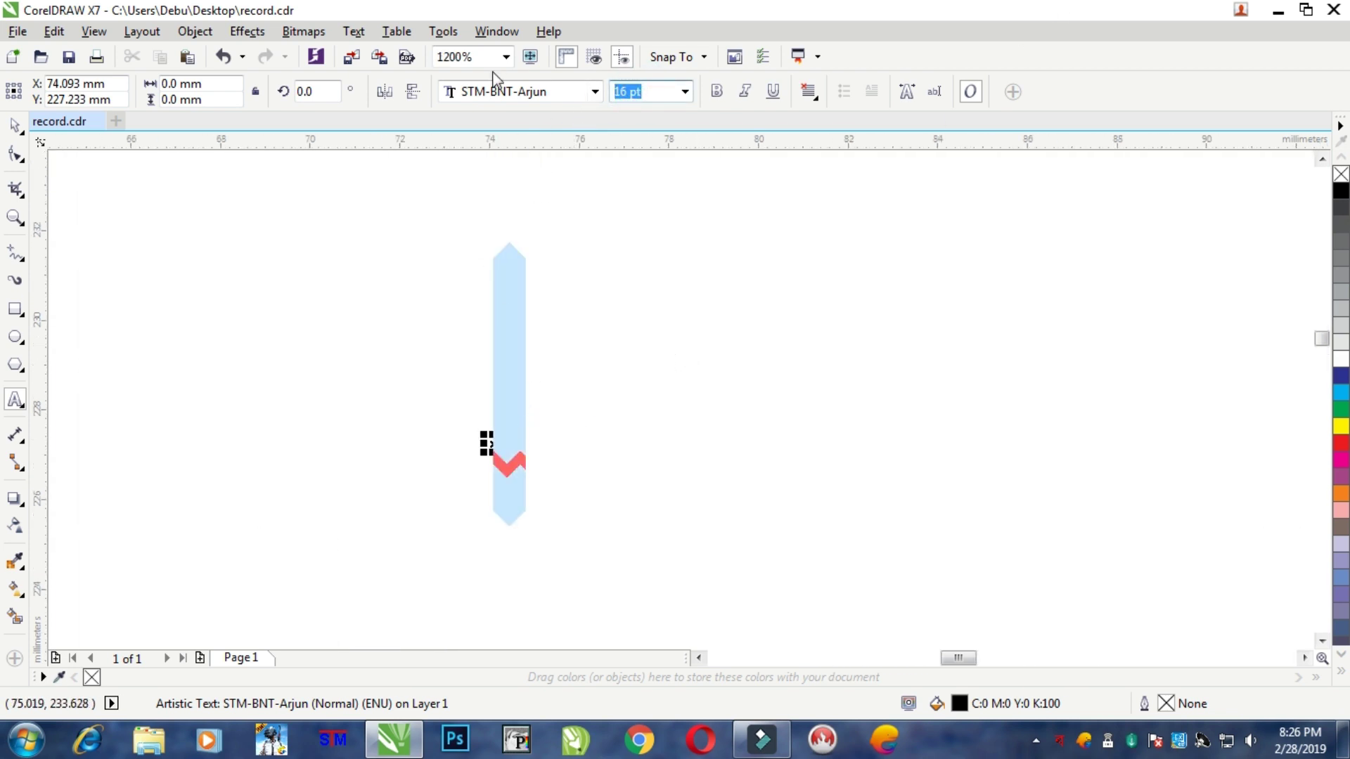
pyautogui.press('Return')
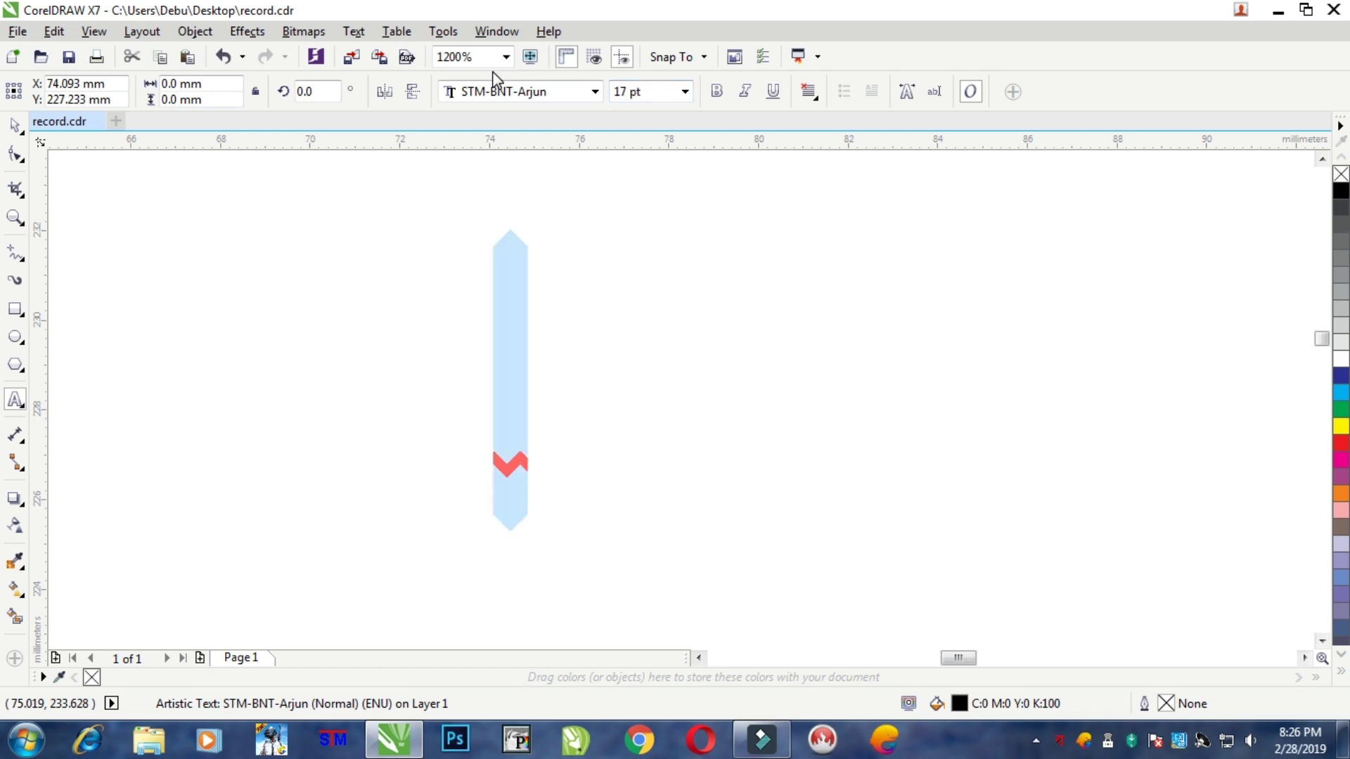
# Write the Bengali line "।। হরে কৃষ্ণ হরে কৃষ্ণ কৃষ্ণ কৃষ্ণ হরে হরে ।।" in the artistic text, followed by several spaces
pyautogui.write('হরে')
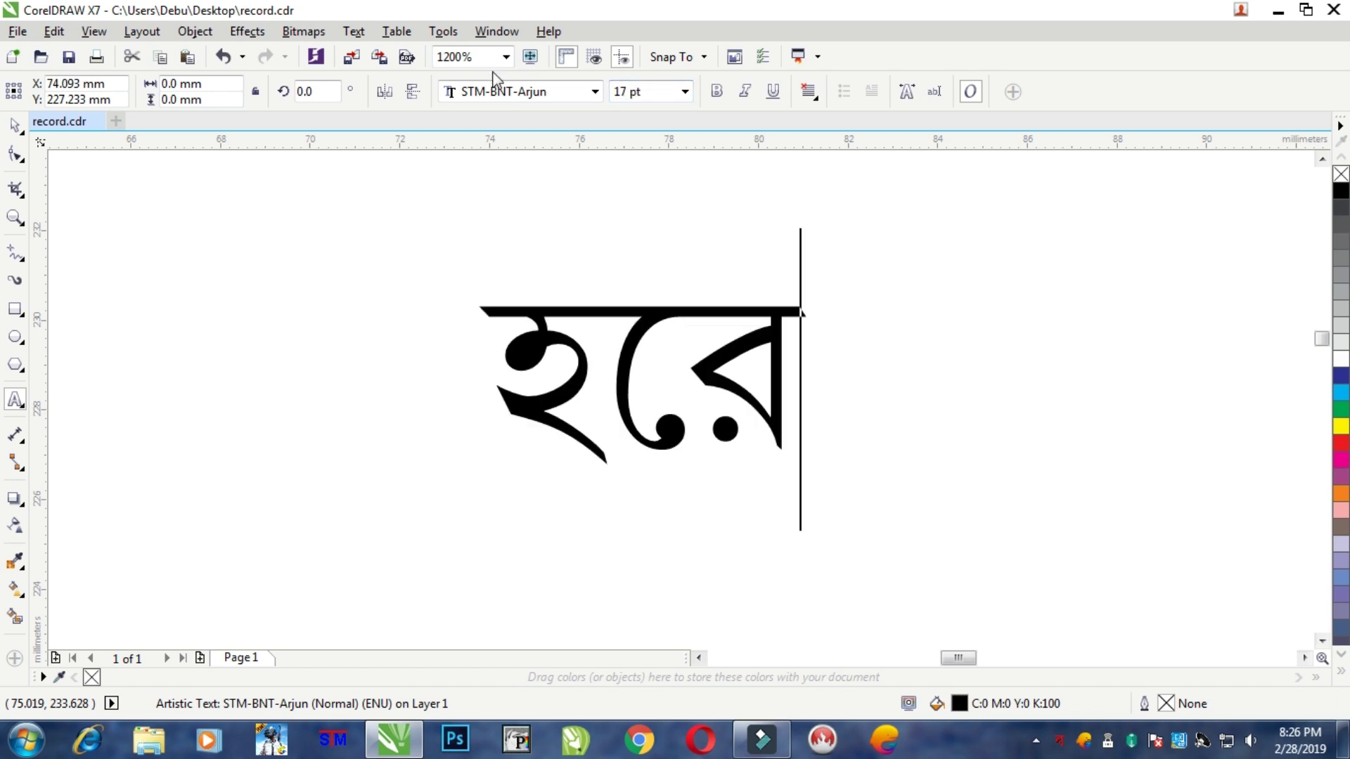
pyautogui.press('F3')
pyautogui.press('F3')
pyautogui.click(636, 390)
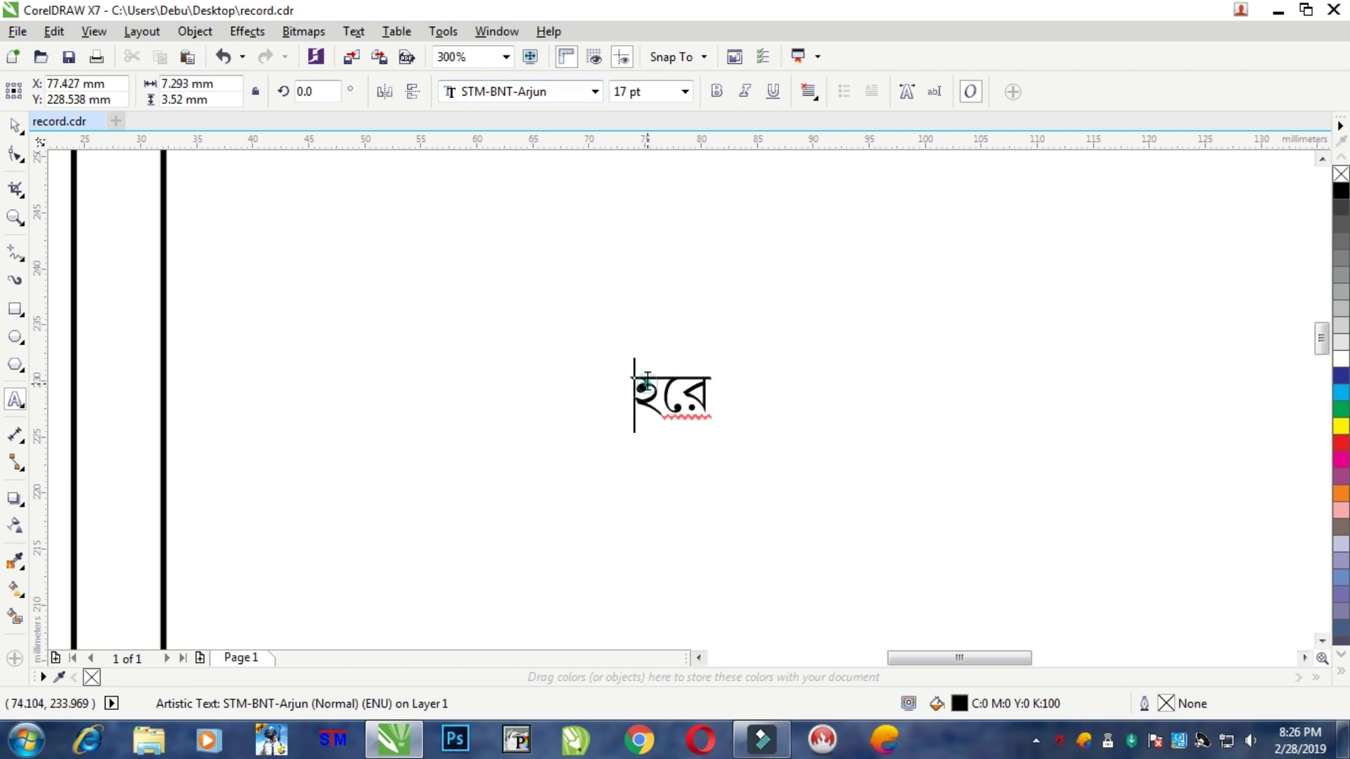
pyautogui.press('End')
pyautogui.write('।।')
pyautogui.press('End')
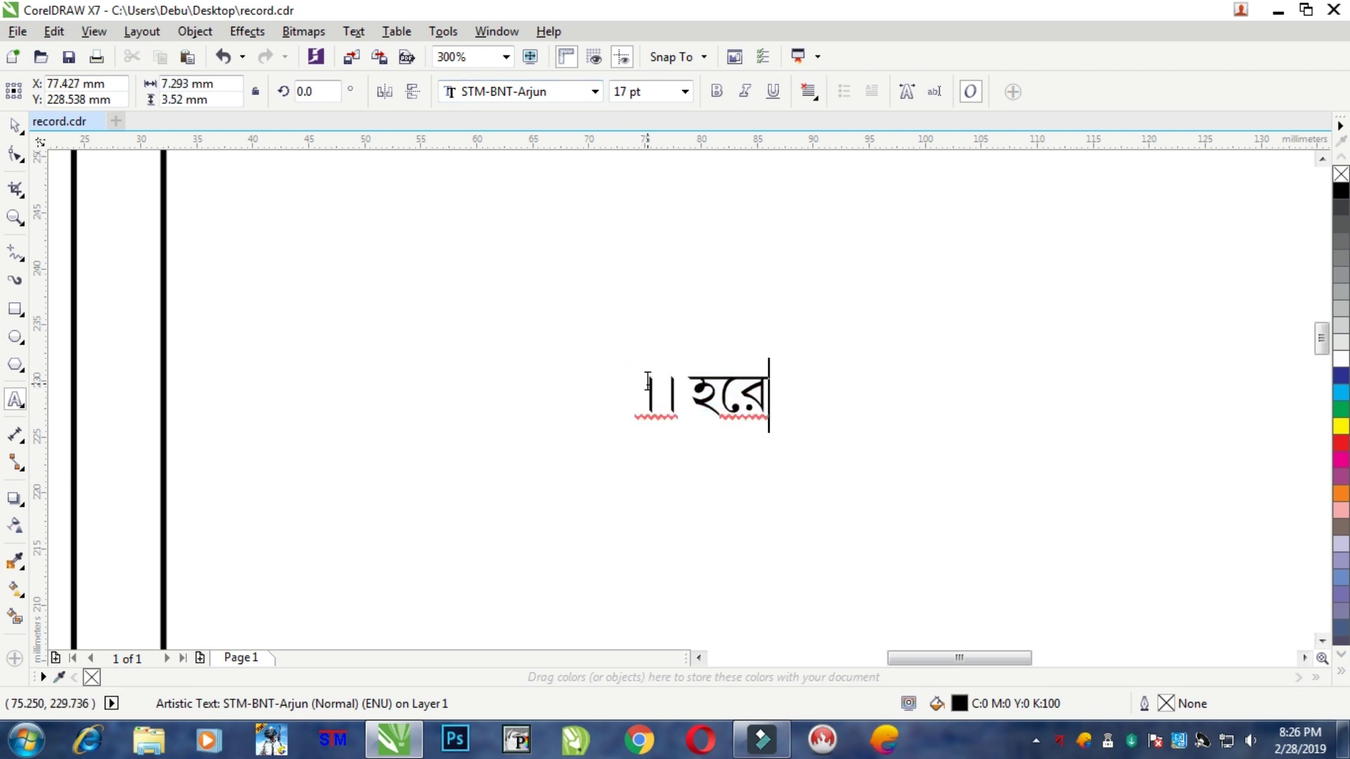
pyautogui.write('কৃষ্ণ')
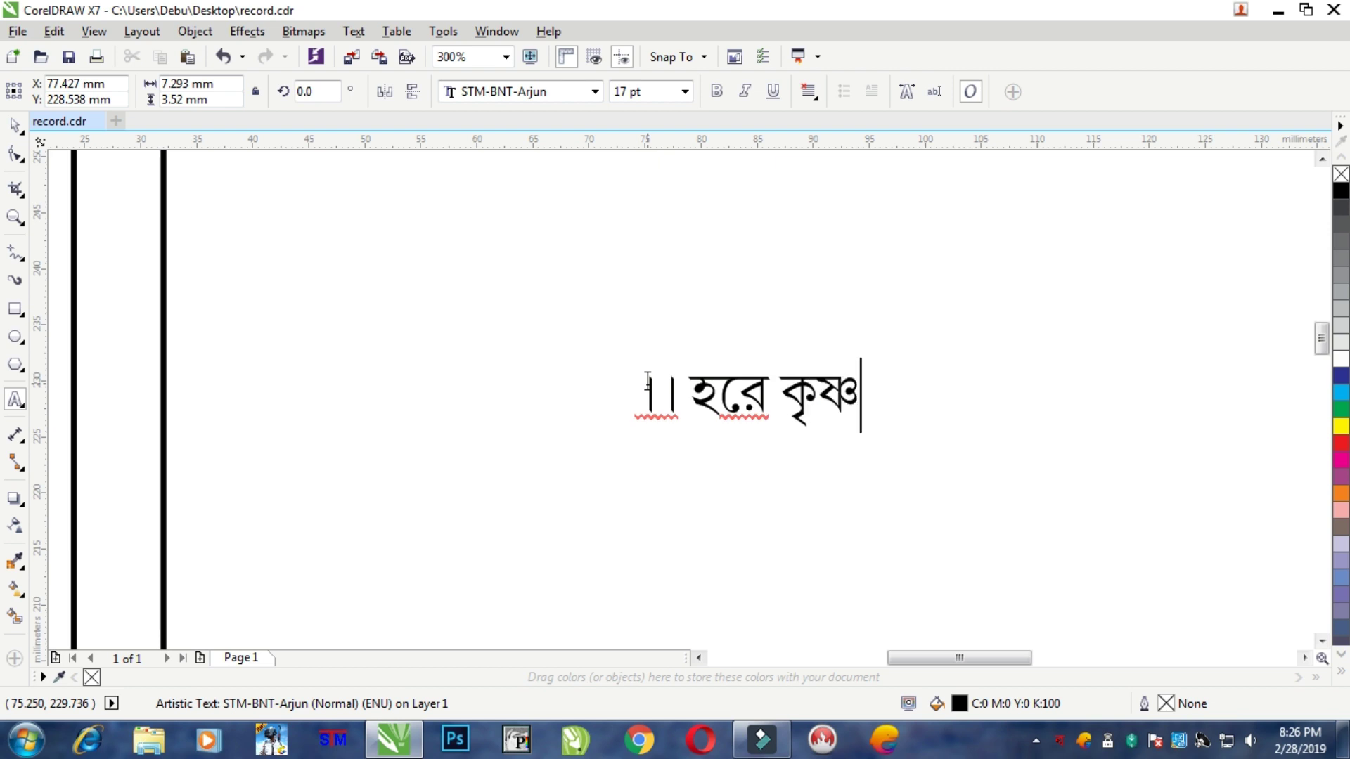
pyautogui.write(' হরে কৃষ')
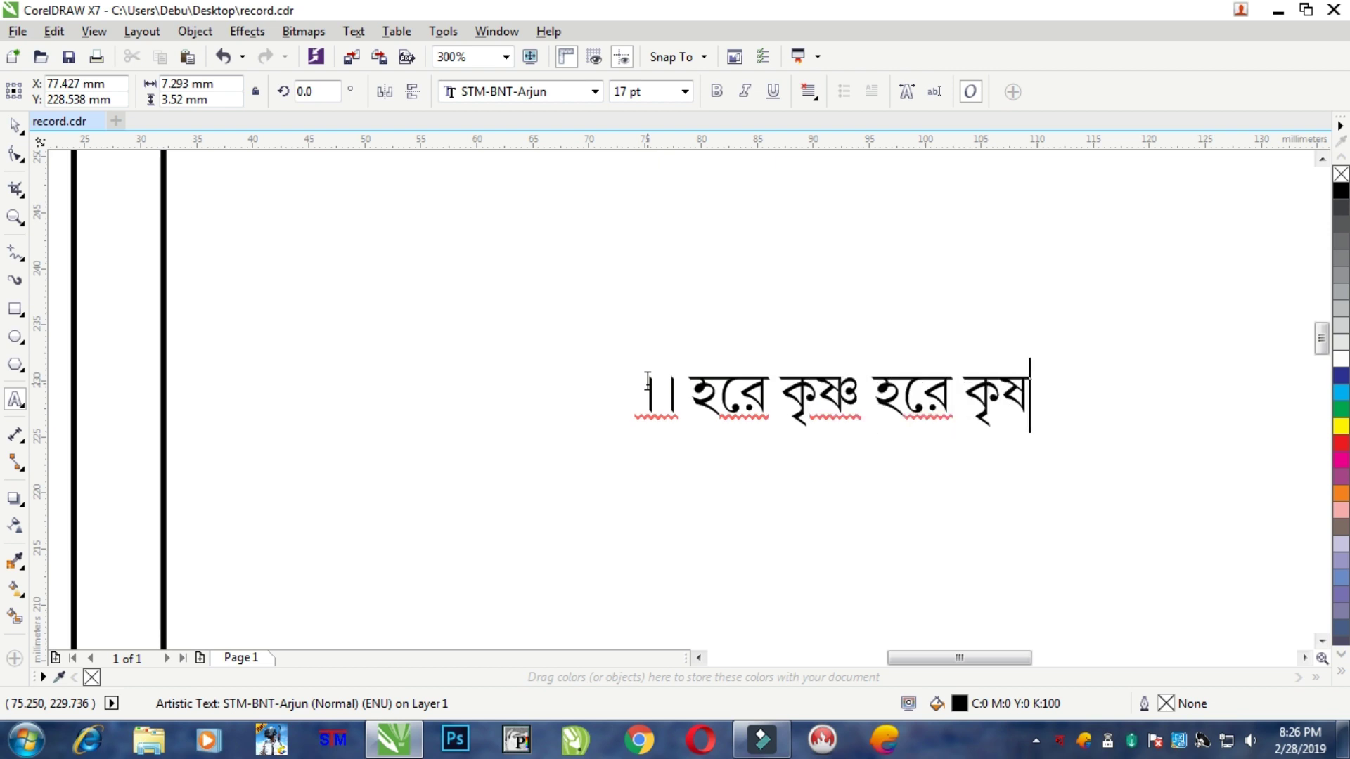
pyautogui.write('্ণ কৃষ্ণ ক')
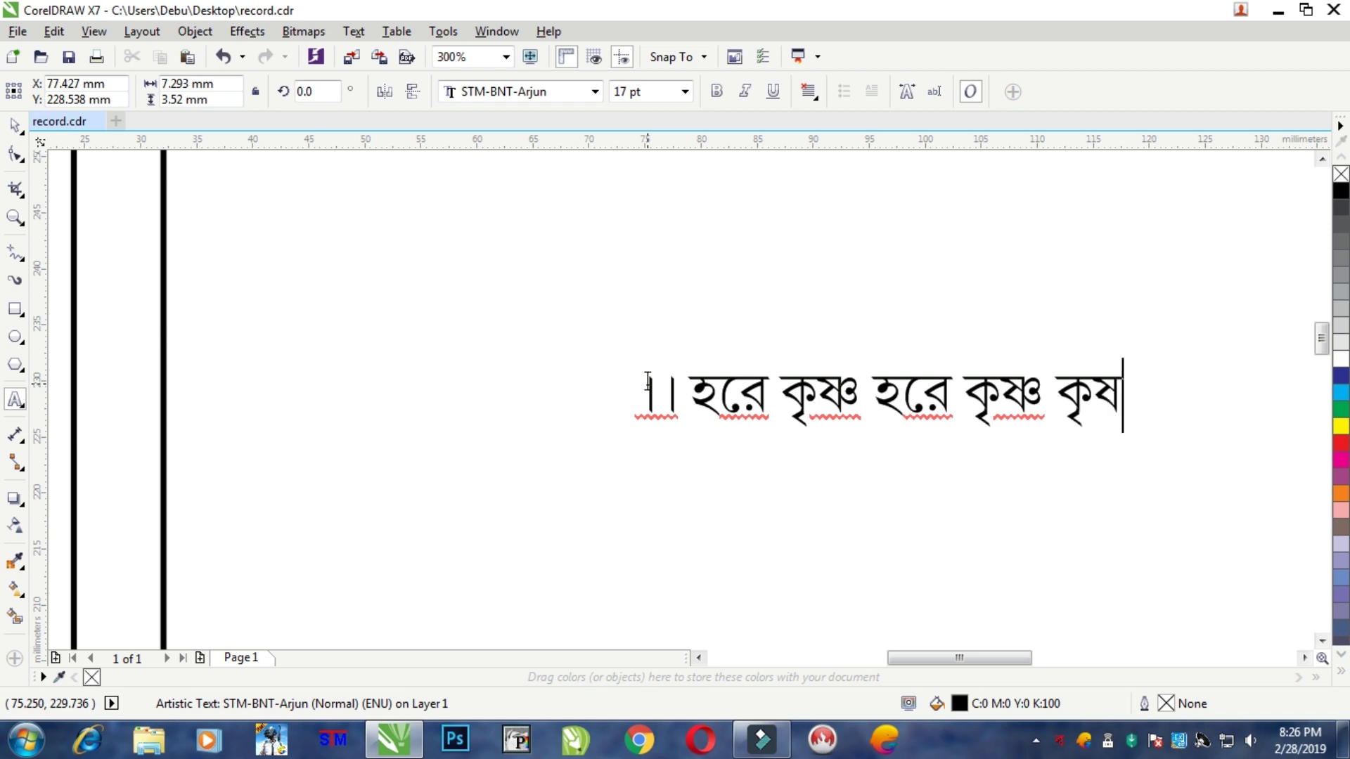
pyautogui.write('ৃষ্ণ হরে হরে ')
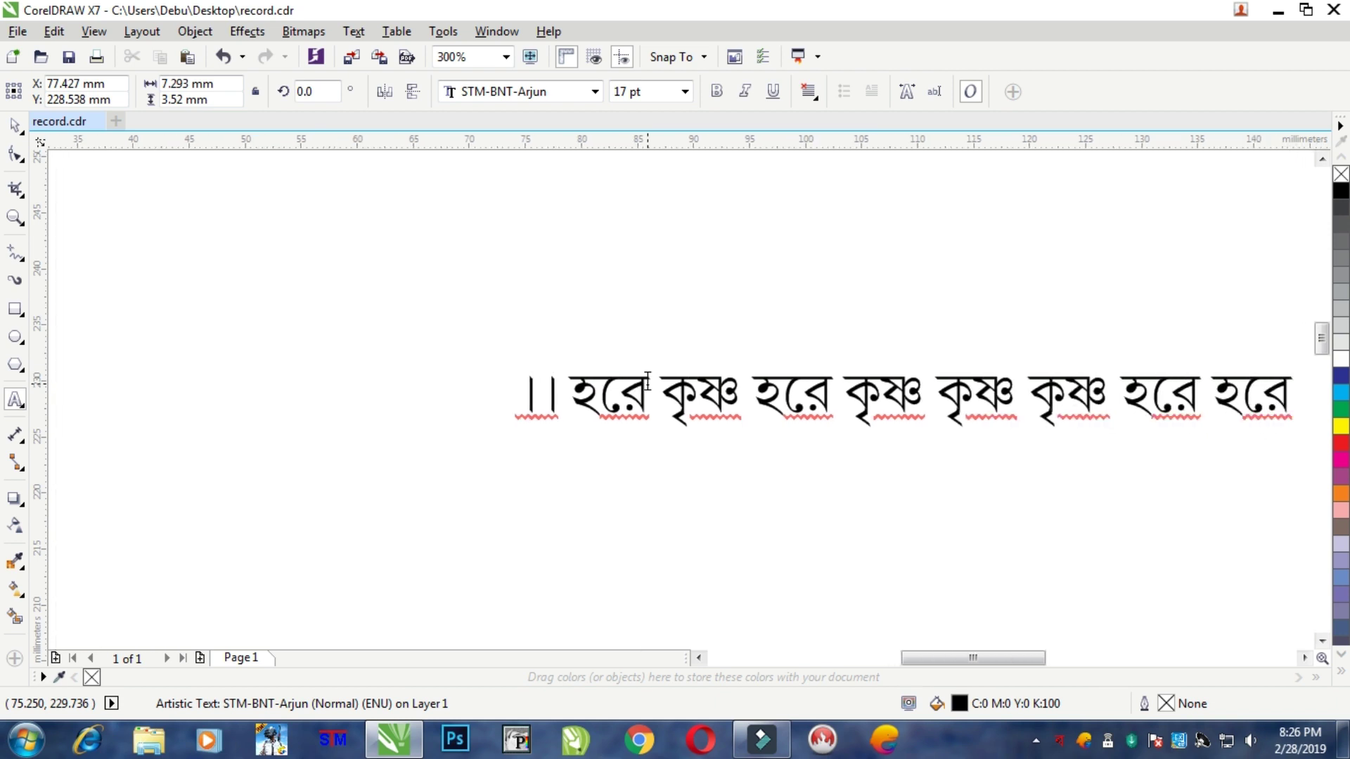
pyautogui.write('।।    ')
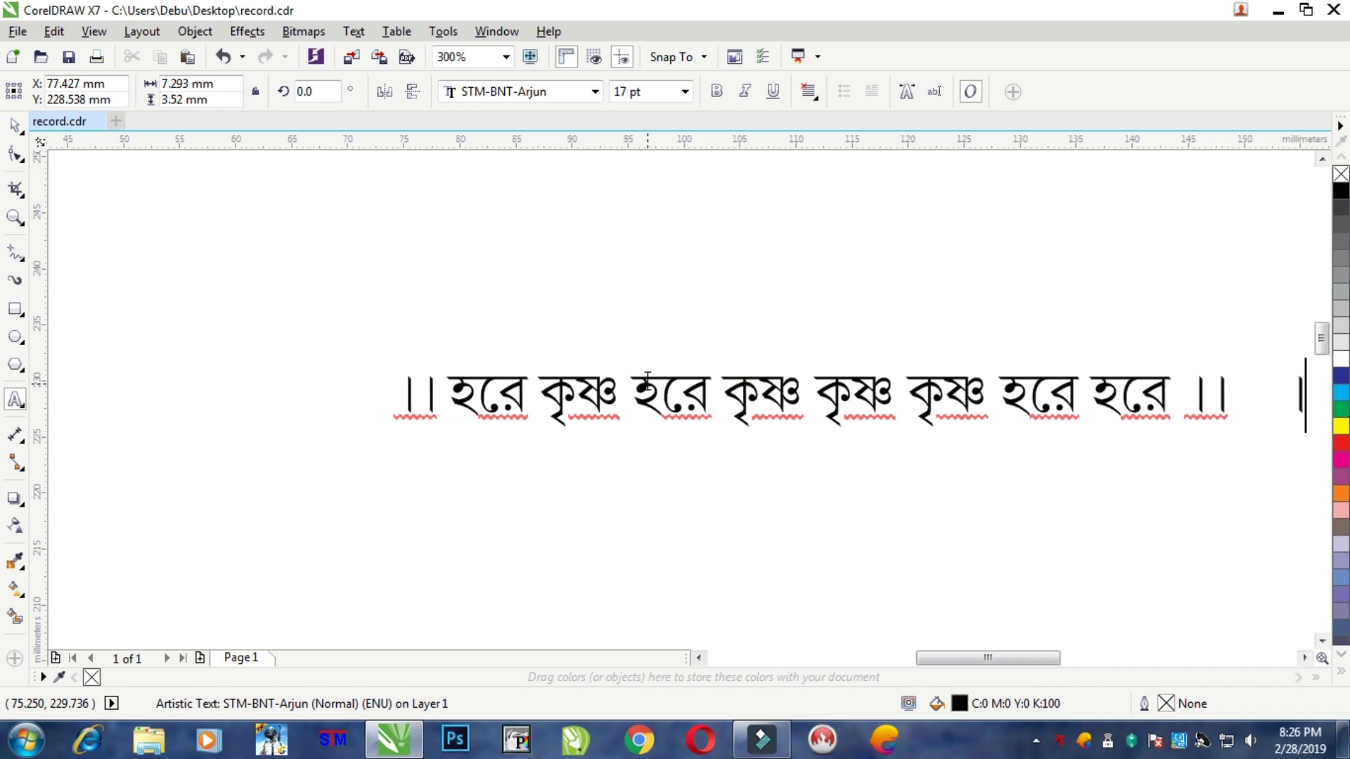
# Continue the same text line with "।। হরে রাম হরে রাম রাম রাম হরে হরে ।।"
pyautogui.write('।। হরে রাম হরে')
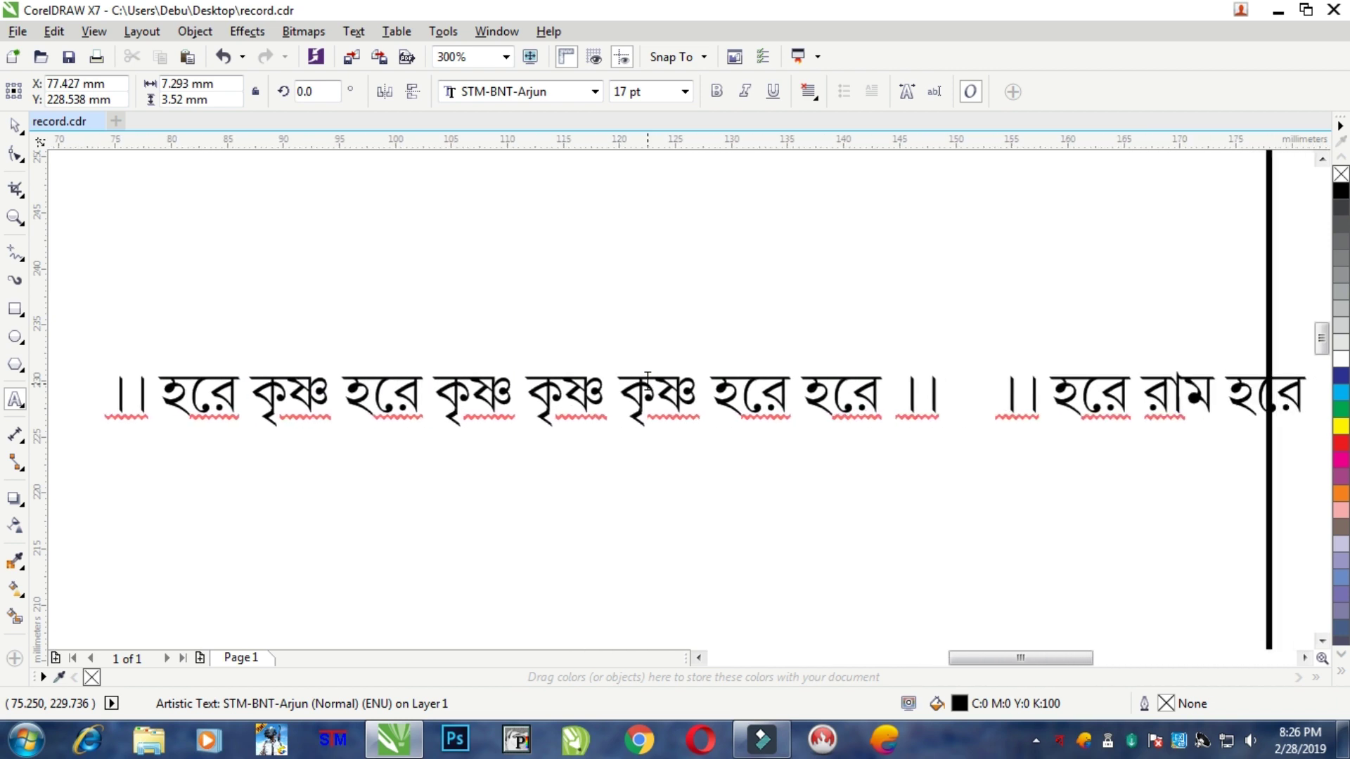
pyautogui.write(' রাম রাম রাম হরে হরে')
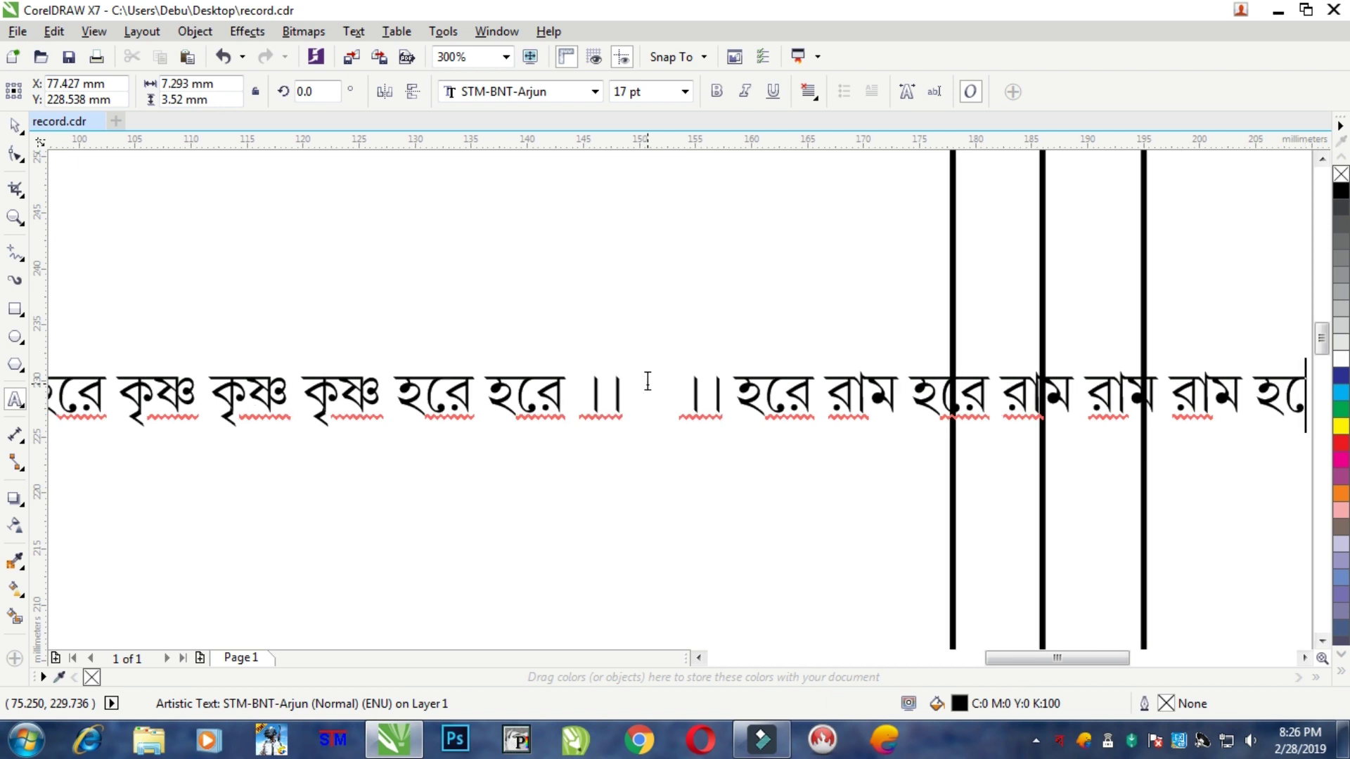
pyautogui.write(' ।।')
# Move the Bengali text line up to just below the innermost rectangle's upper edge
pyautogui.scroll(-2, 638, 362)
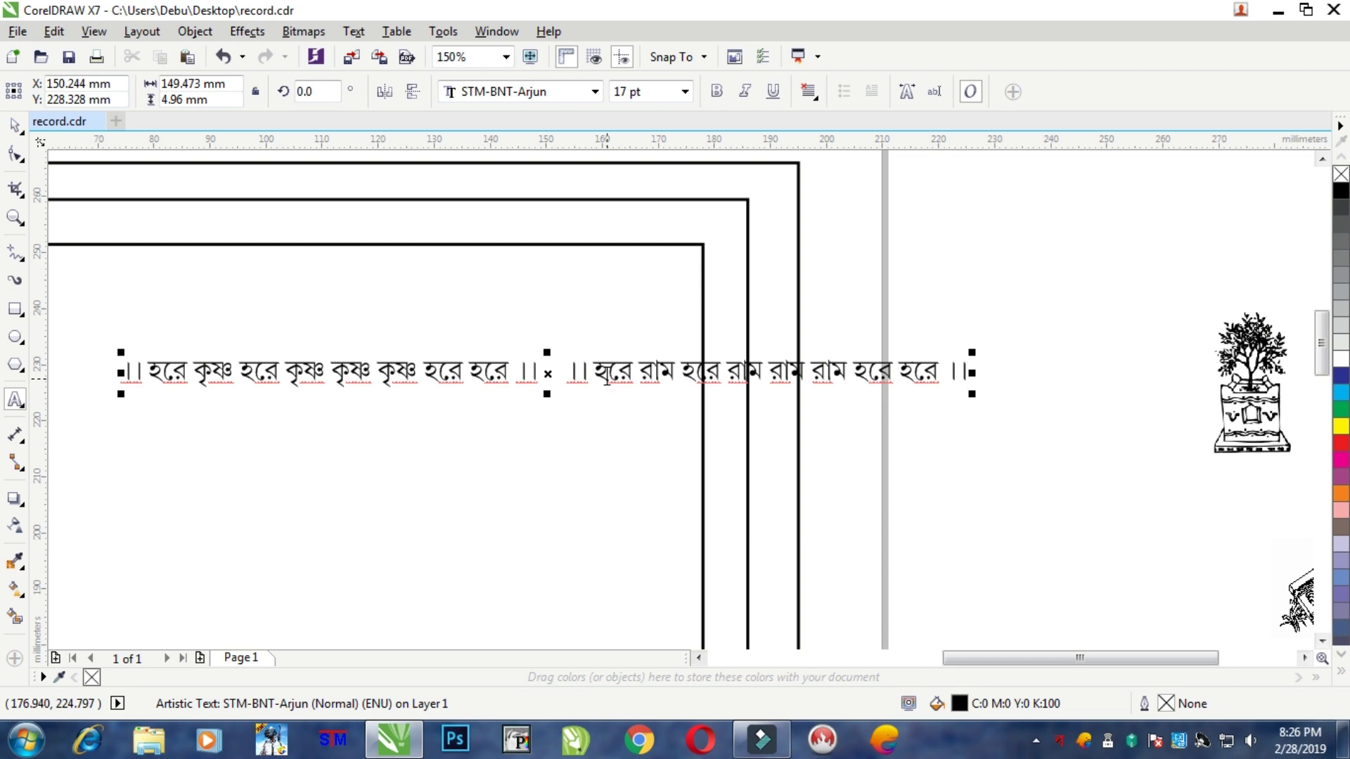
pyautogui.scroll(-6, 610, 379)
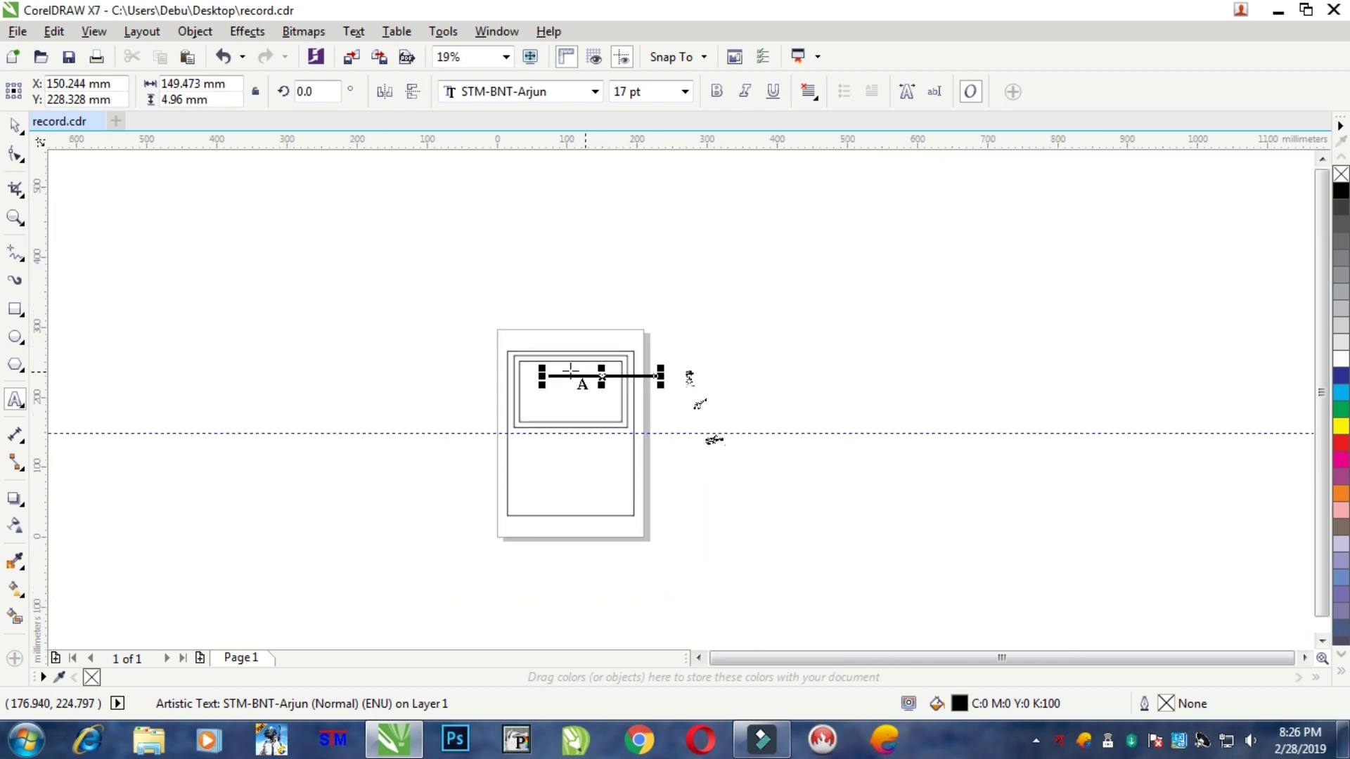
pyautogui.scroll(4, 605, 368)
pyautogui.click(525, 380)
pyautogui.scroll(2, 526, 379)
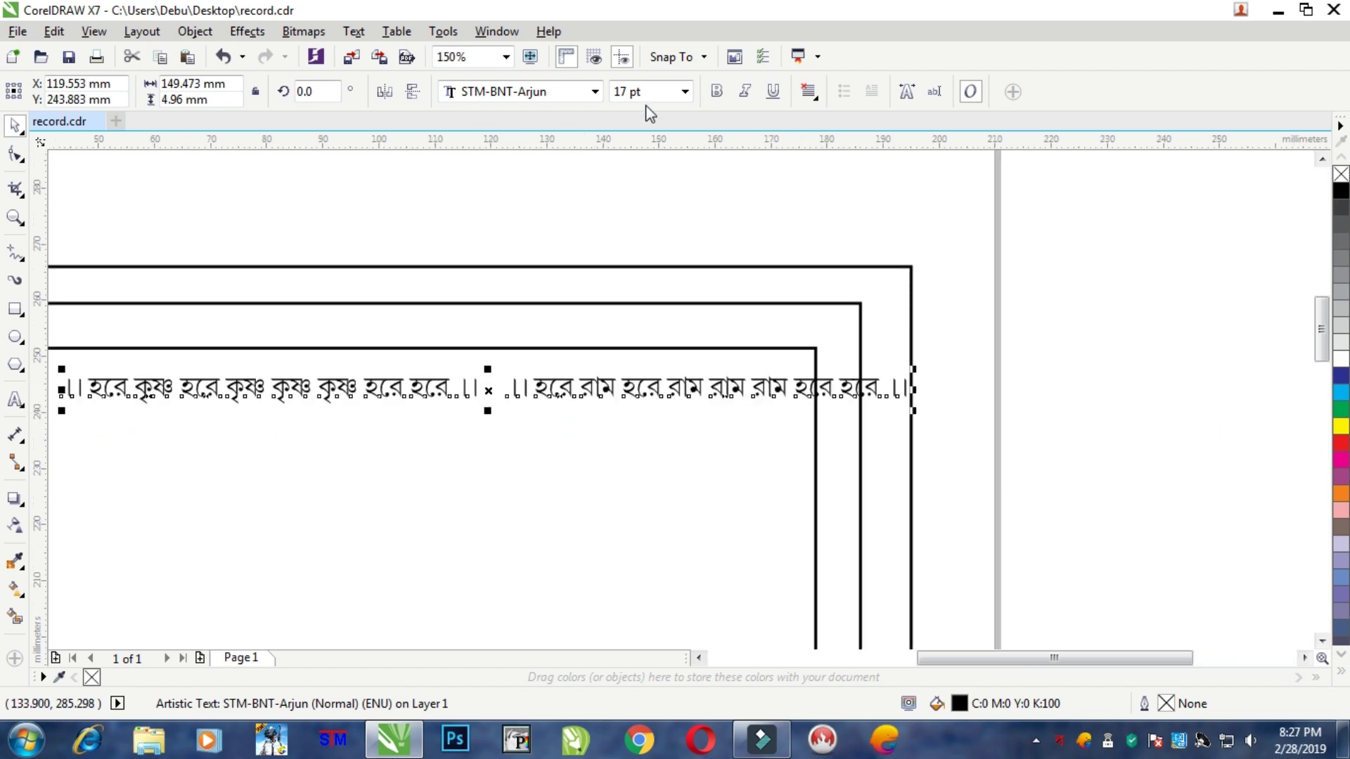
# Make the Bengali text line bold and set its font size to 14 pt
pyautogui.click(716, 88)
pyautogui.click(654, 91)
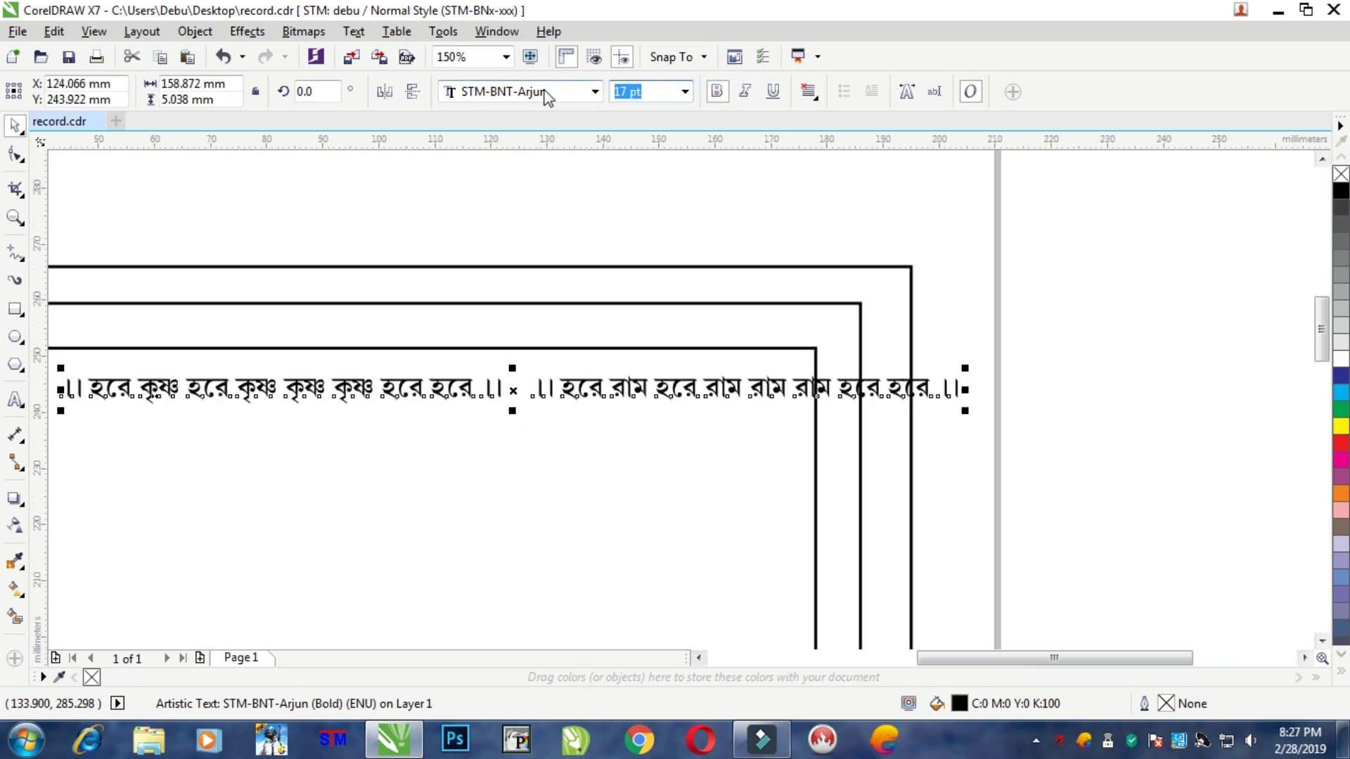
pyautogui.write('14')
pyautogui.press('Return')
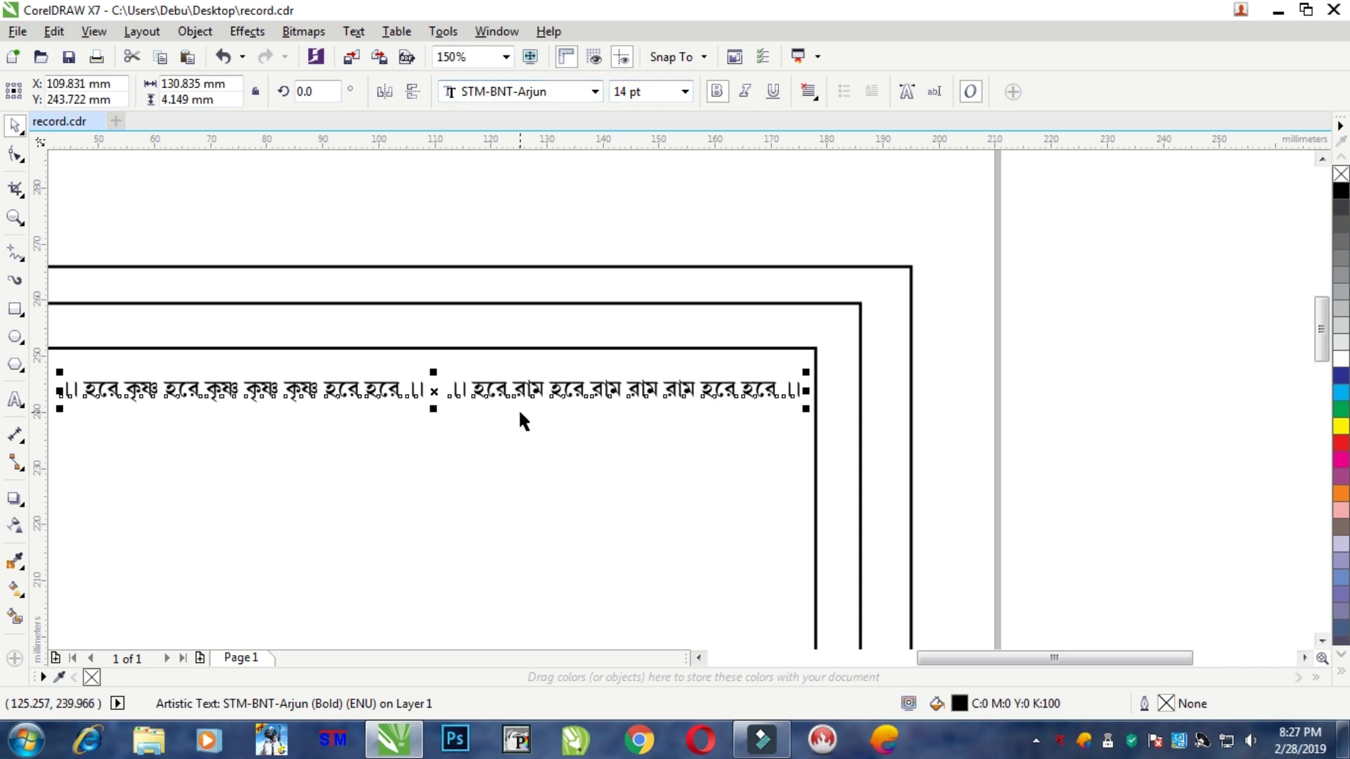
pyautogui.scroll(-2, 523, 421)
pyautogui.scroll(1, 428, 388)
pyautogui.scroll(1, 421, 362)
pyautogui.click(421, 362)
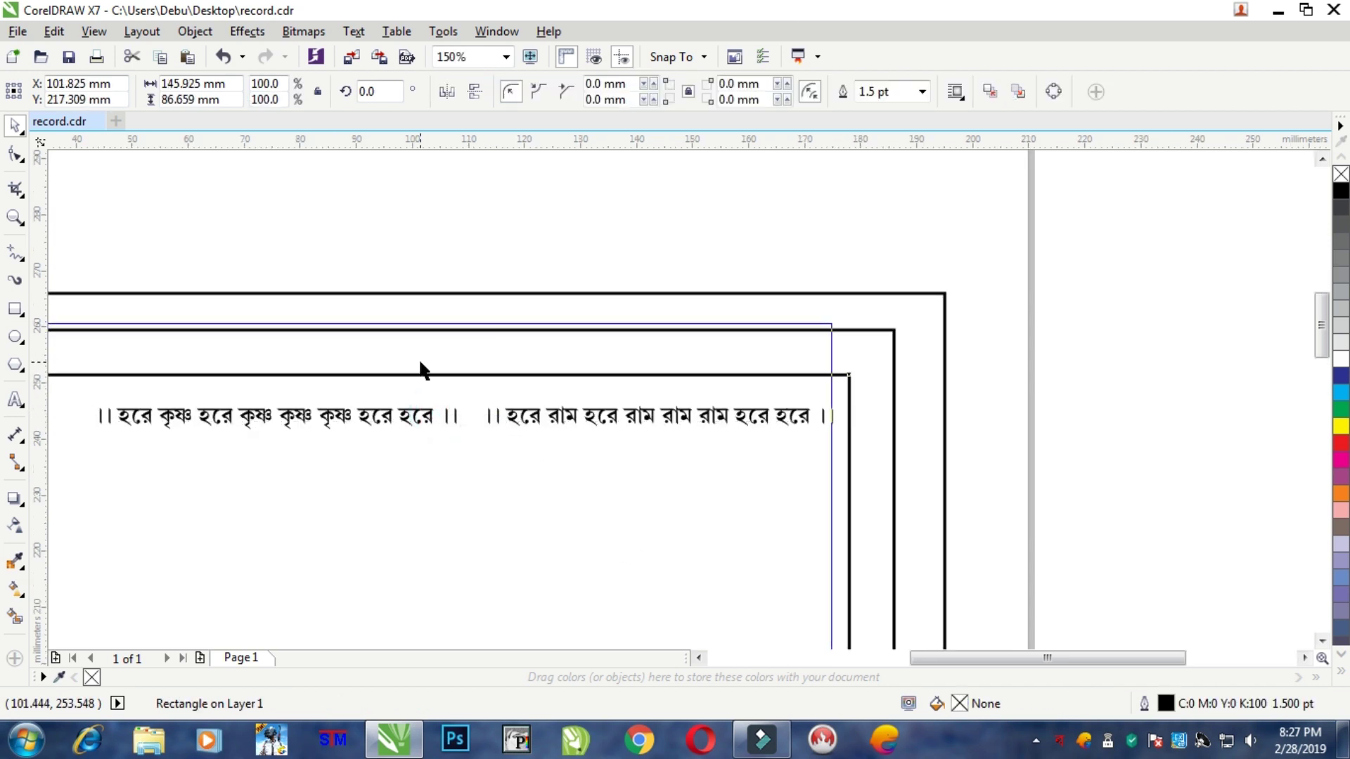
pyautogui.click(467, 375)
pyautogui.scroll(-2, 467, 377)
pyautogui.click(416, 259)
pyautogui.scroll(2, 362, 365)
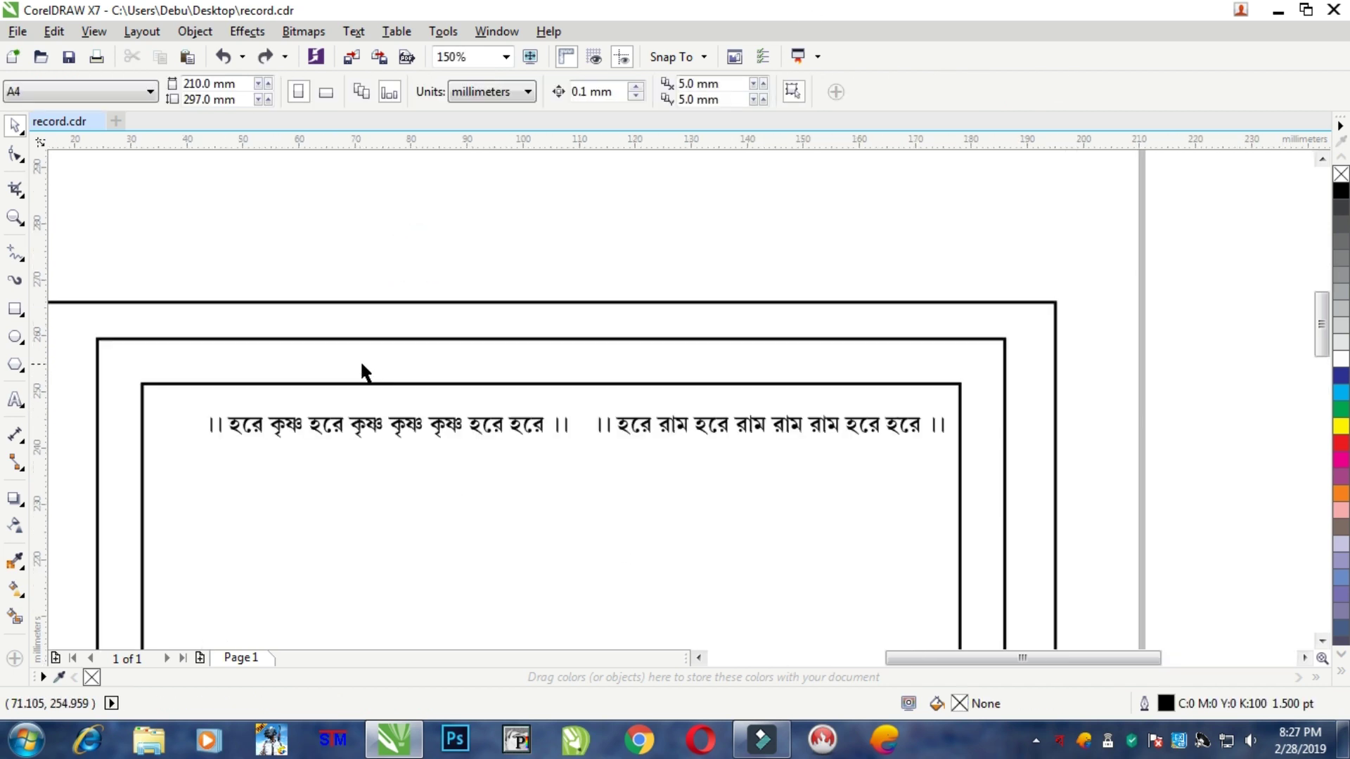
pyautogui.click(385, 425)
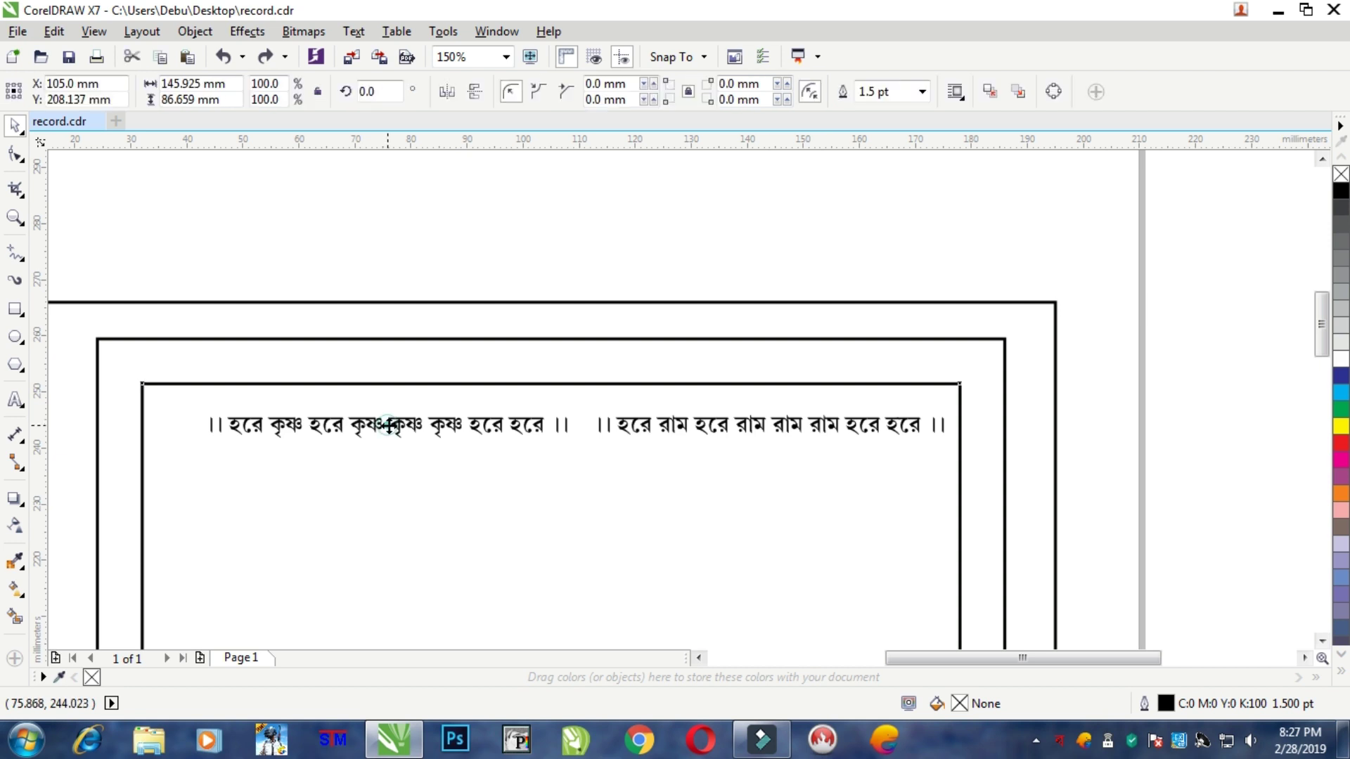
pyautogui.click(682, 262)
# Move the Bengali line into the upper band between the two inner rectangles and centre it horizontally on the middle rectangle
pyautogui.click(540, 427)
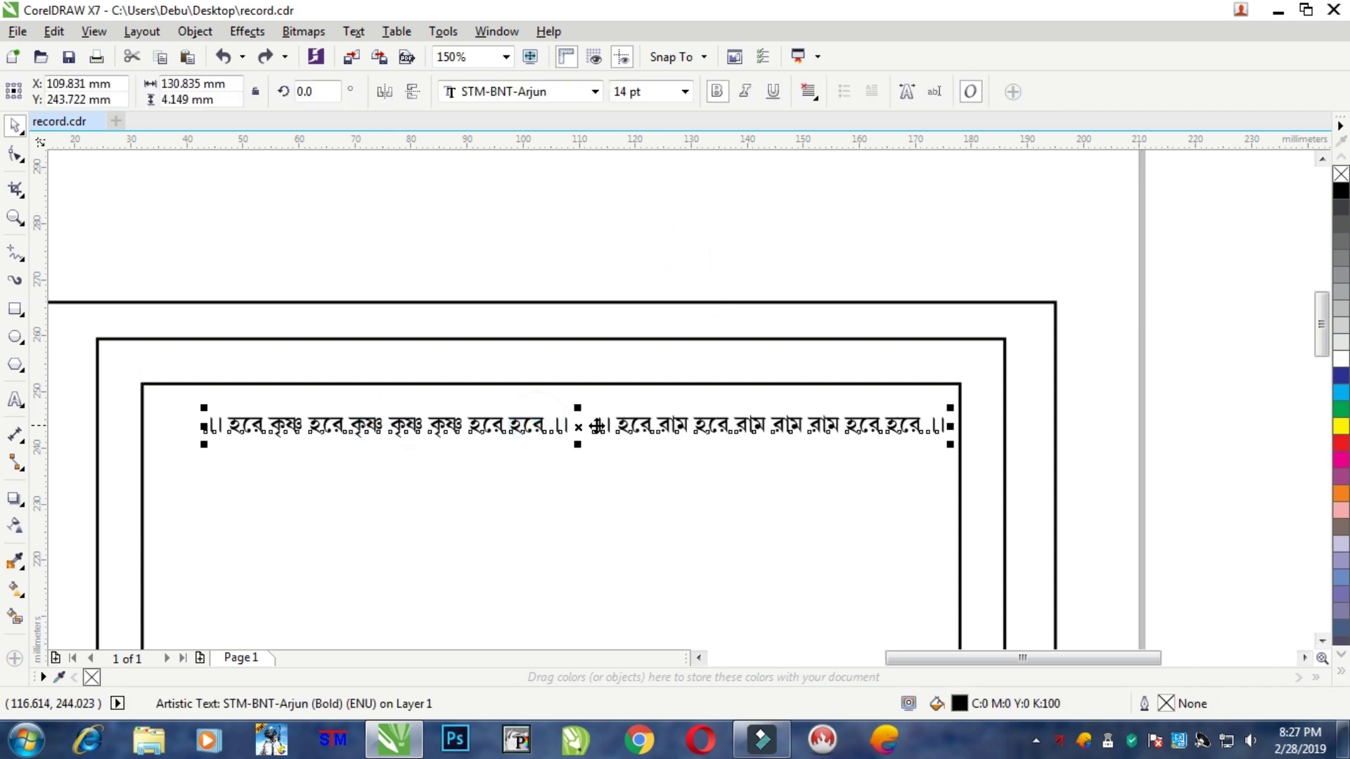
pyautogui.moveTo(578, 426); pyautogui.dragTo(566, 365)
pyautogui.hotkey('ctrl', 'v')
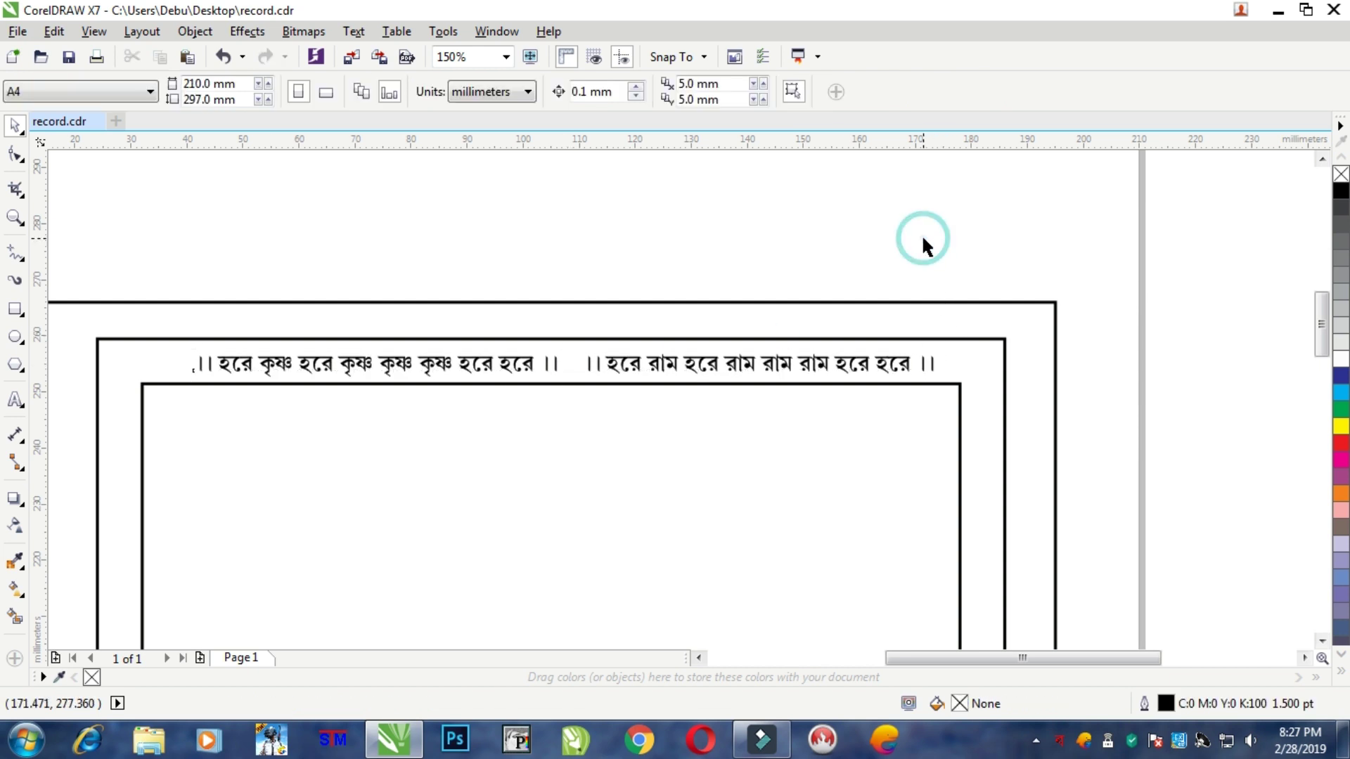
pyautogui.click(595, 542)
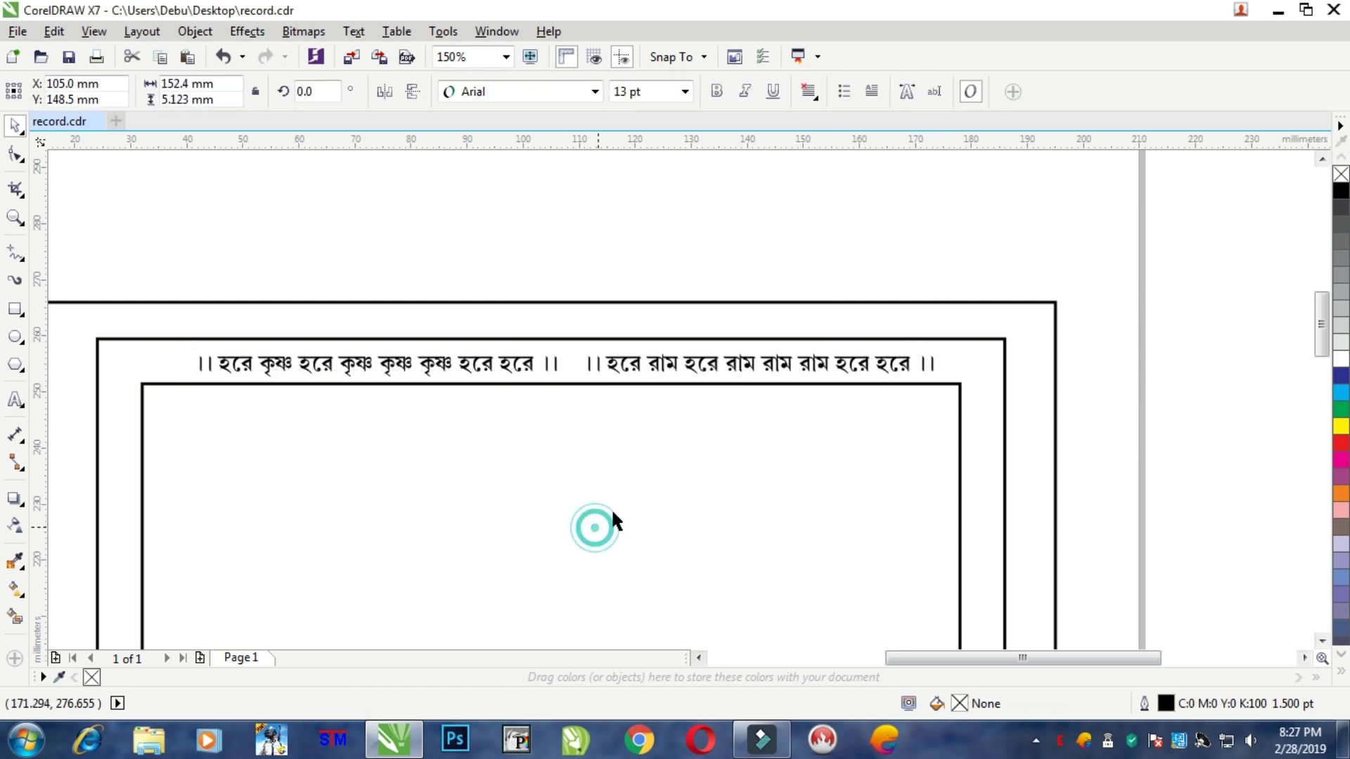
pyautogui.keyDown('shift'); pyautogui.click(921, 340); pyautogui.keyUp('shift')
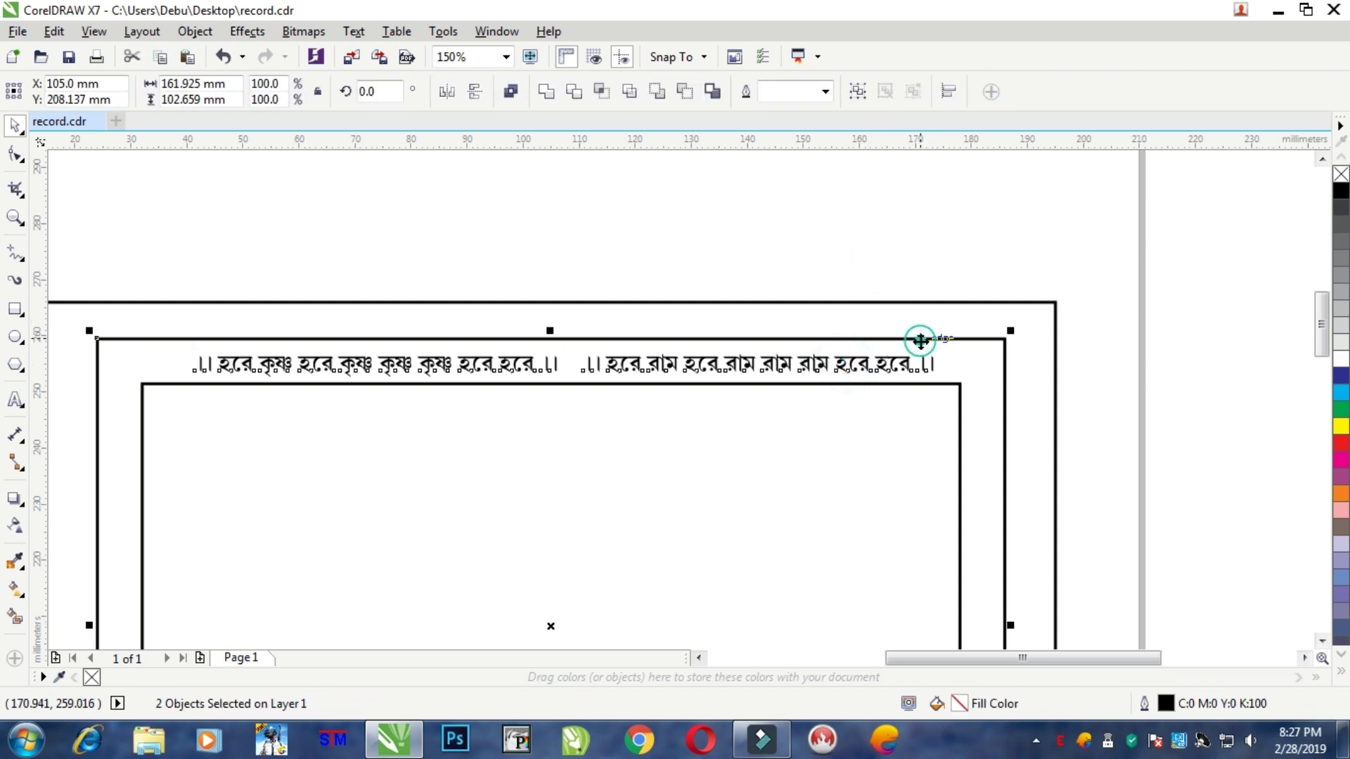
pyautogui.moveTo(1095, 272); pyautogui.dragTo(142, 458)
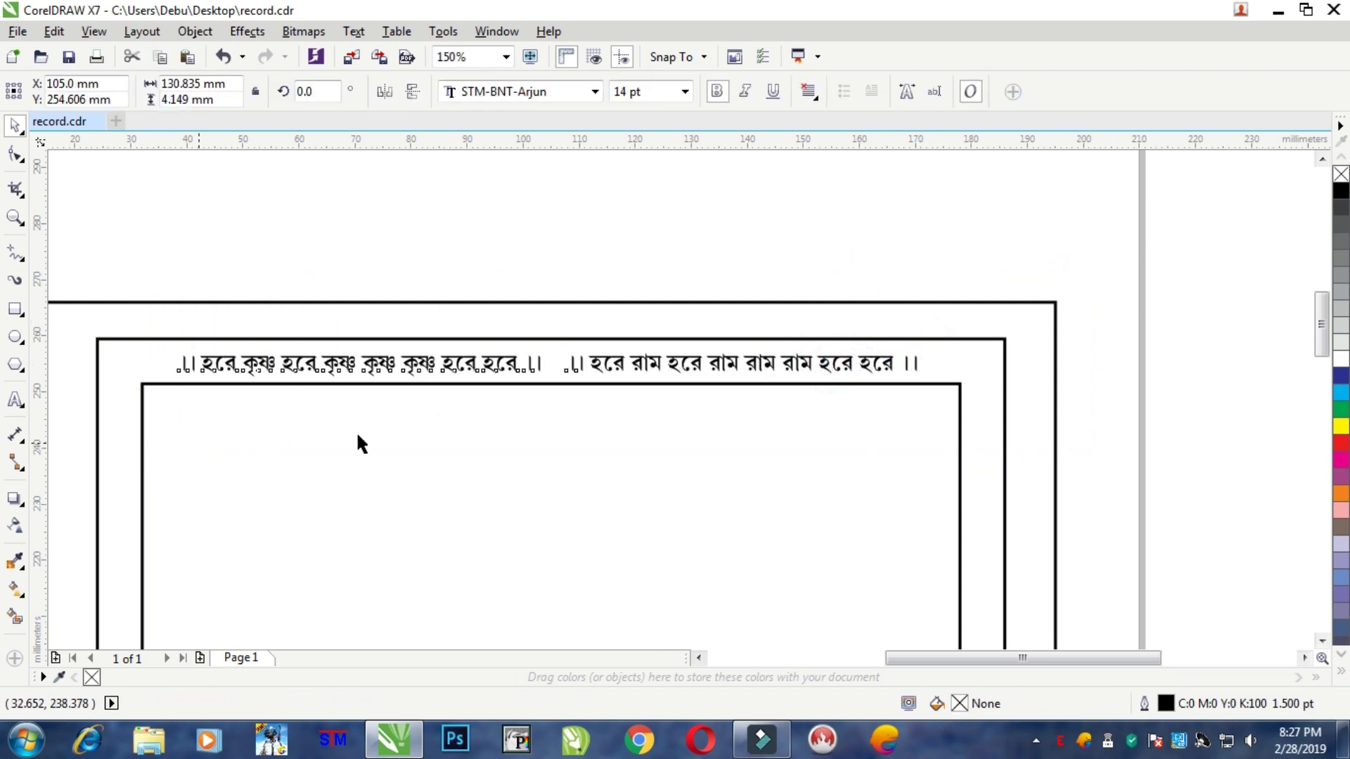
pyautogui.scroll(-2, 259, 443)
pyautogui.click(516, 561)
pyautogui.moveTo(663, 530); pyautogui.dragTo(296, 584)
pyautogui.moveTo(513, 556); pyautogui.dragTo(513, 401)
pyautogui.click(452, 492)
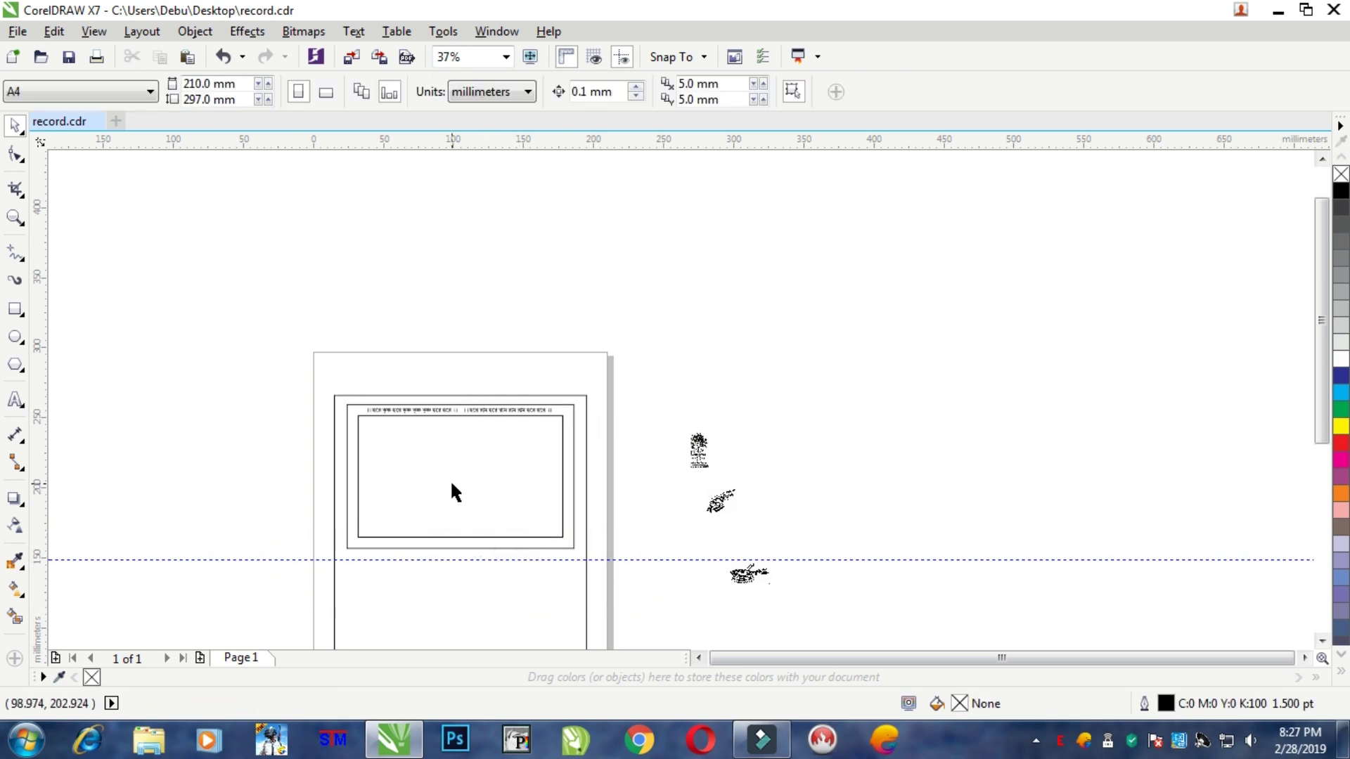
# Duplicate the upper Bengali line into the lower band between the two inner rectangles
pyautogui.scroll(1, 450, 485)
pyautogui.click(380, 338)
pyautogui.click(387, 336)
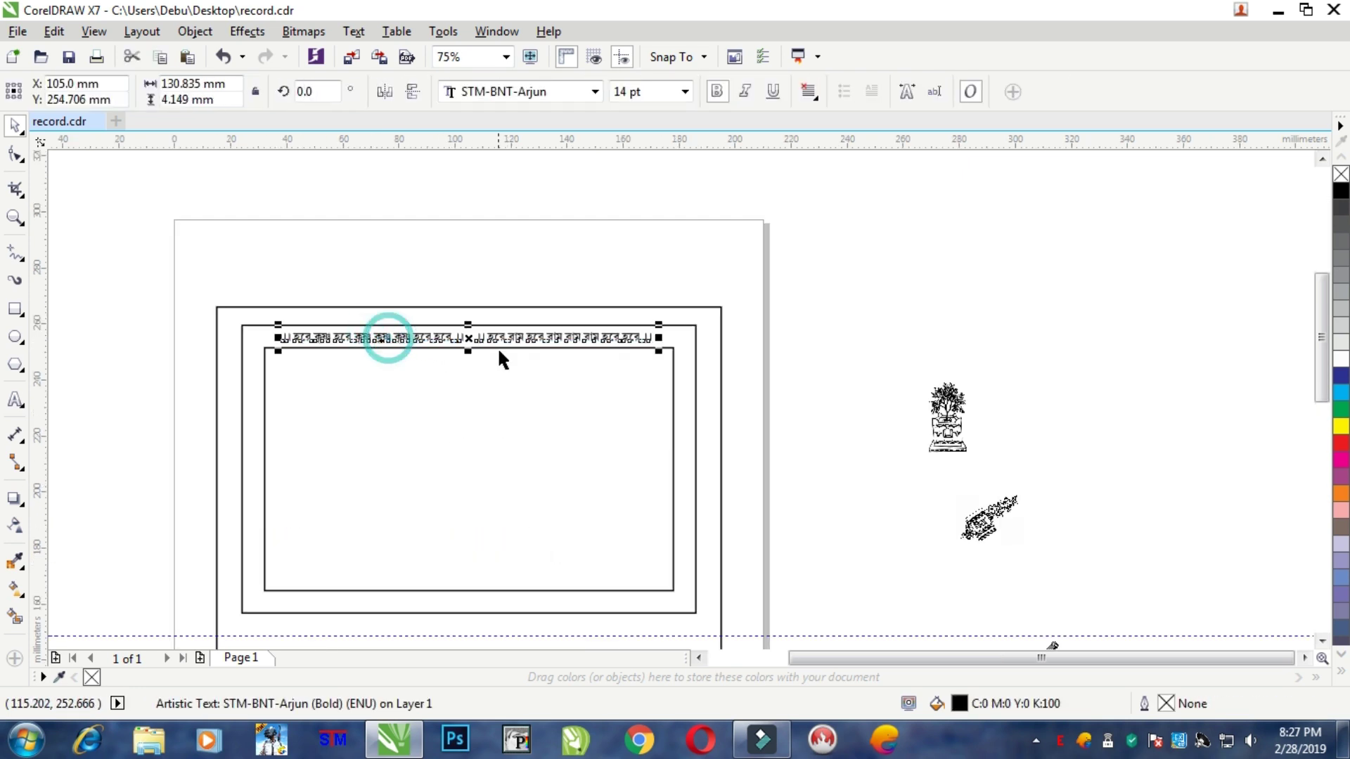
pyautogui.moveTo(469, 340); pyautogui.dragTo(446, 605)
pyautogui.rightClick(445, 605)
# Nudge the lower Bengali line down slightly within its band and centre it horizontally on the middle rectangle
pyautogui.scroll(1, 513, 640)
pyautogui.press('Down')
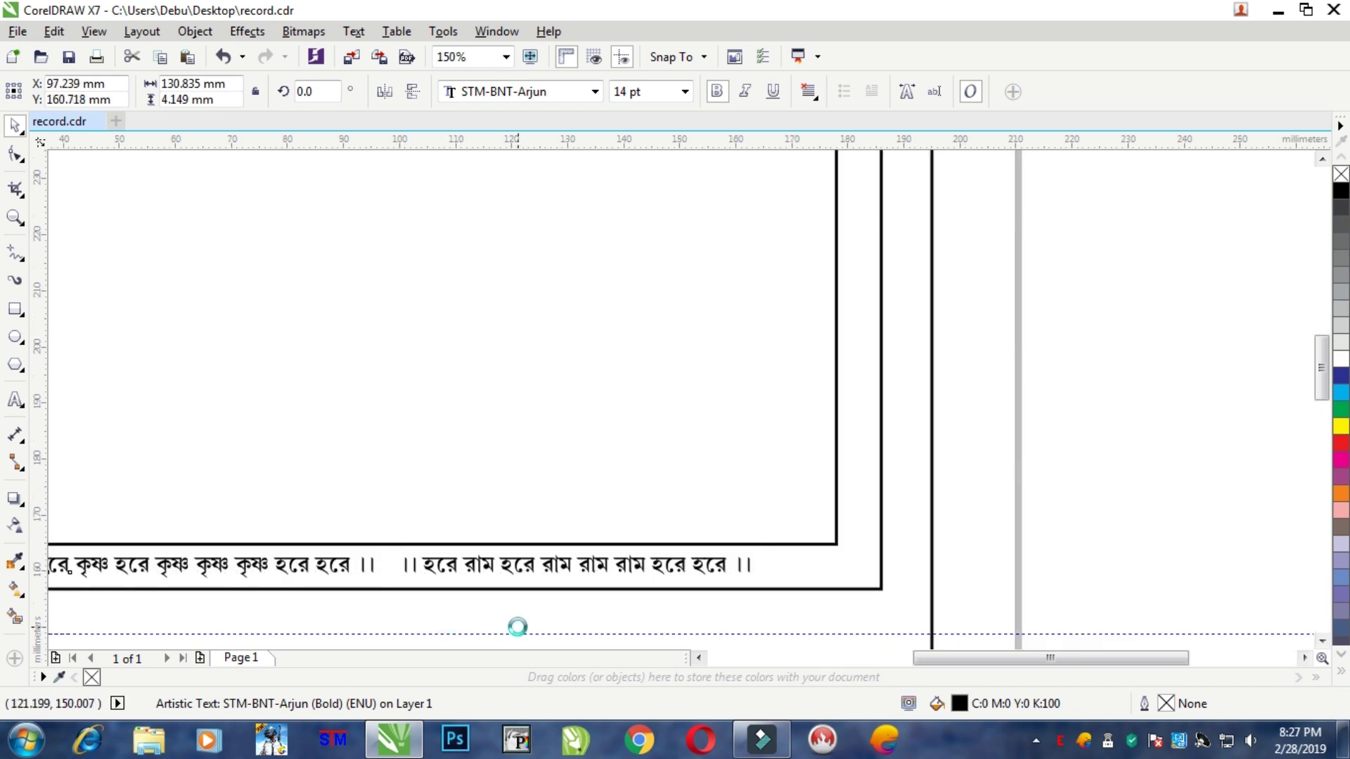
pyautogui.press('Down')
pyautogui.press('Down')
pyautogui.press('Down')
pyautogui.press('Down')
pyautogui.press('Down')
pyautogui.press('Down')
pyautogui.press('Down')
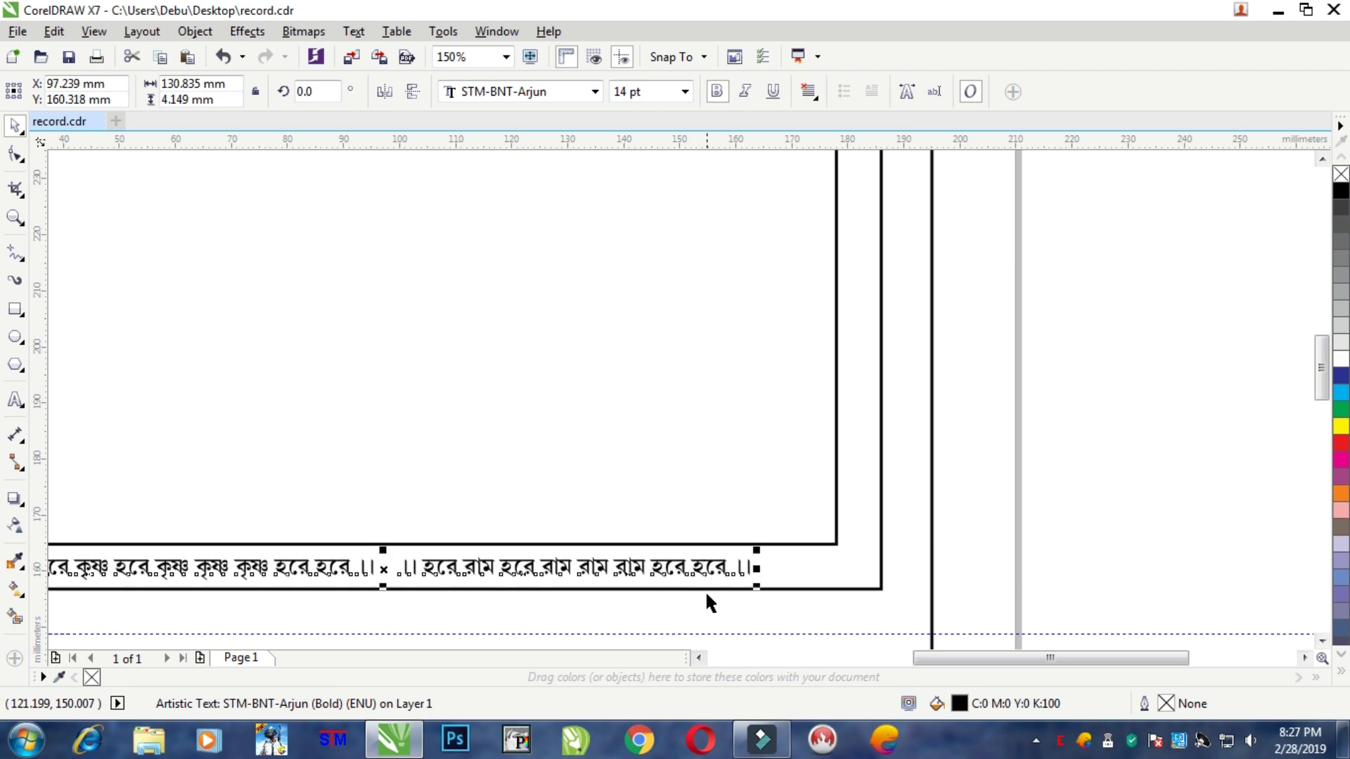
pyautogui.keyDown('shift'); pyautogui.click(782, 589); pyautogui.keyUp('shift')
pyautogui.press('c')
pyautogui.scroll(-1, 895, 473)
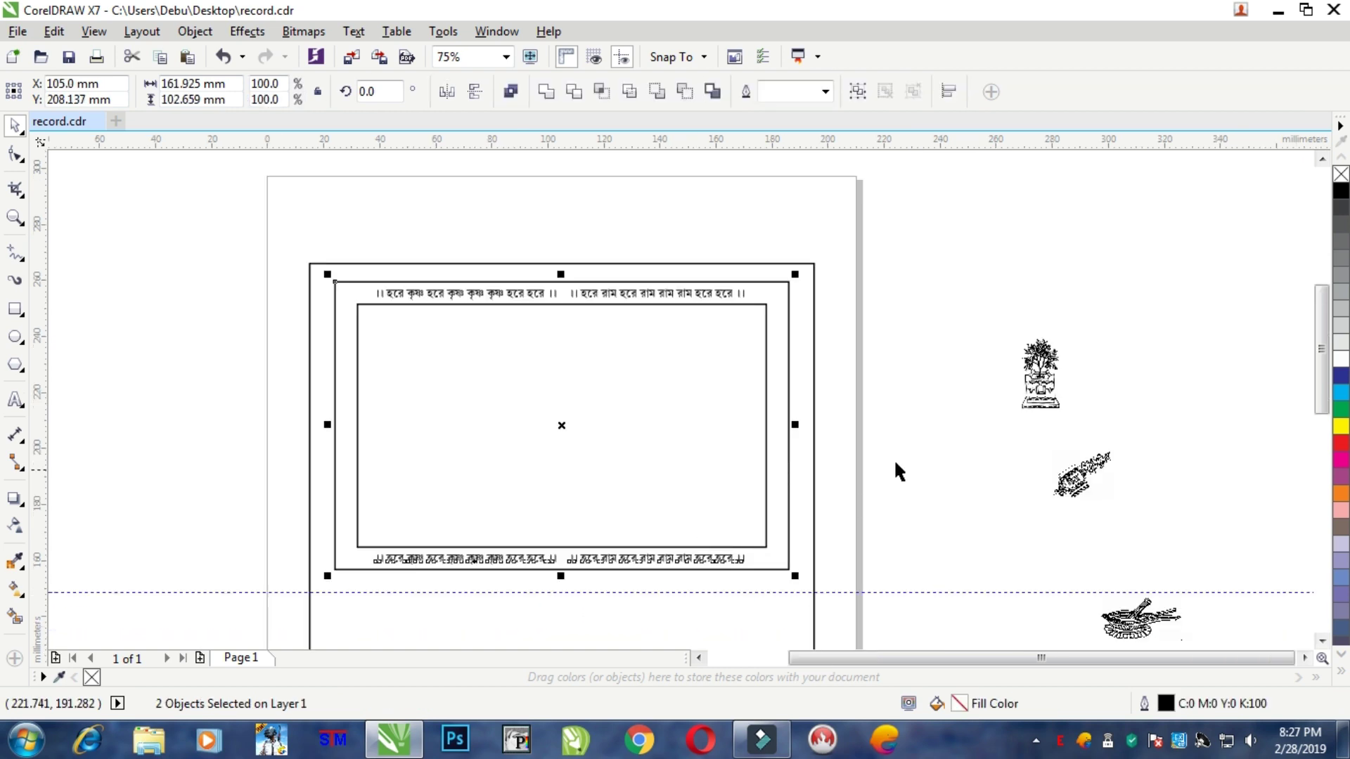
pyautogui.click(895, 462)
# Place a copy of the upper Bengali line inside the innermost rectangle and rotate it 90 degrees
pyautogui.click(436, 292)
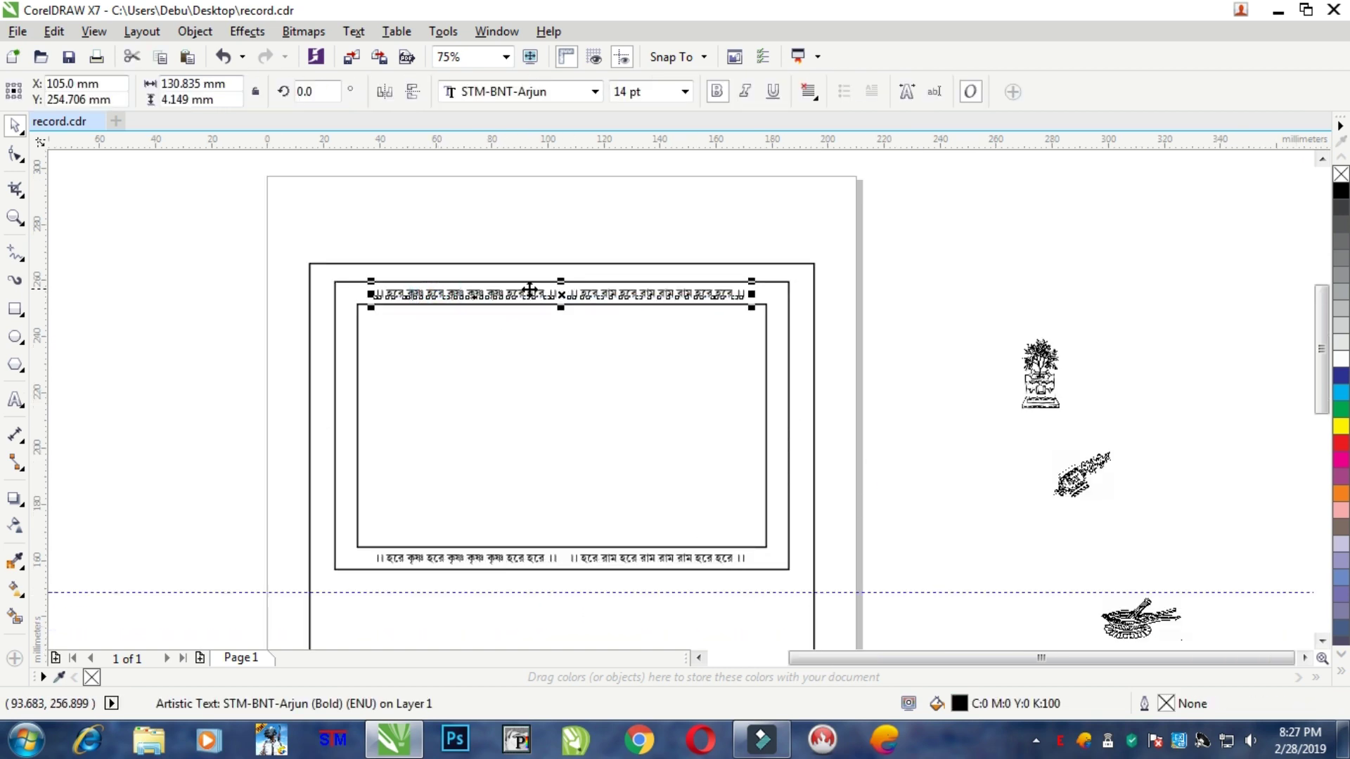
pyautogui.moveTo(526, 291); pyautogui.dragTo(516, 389)
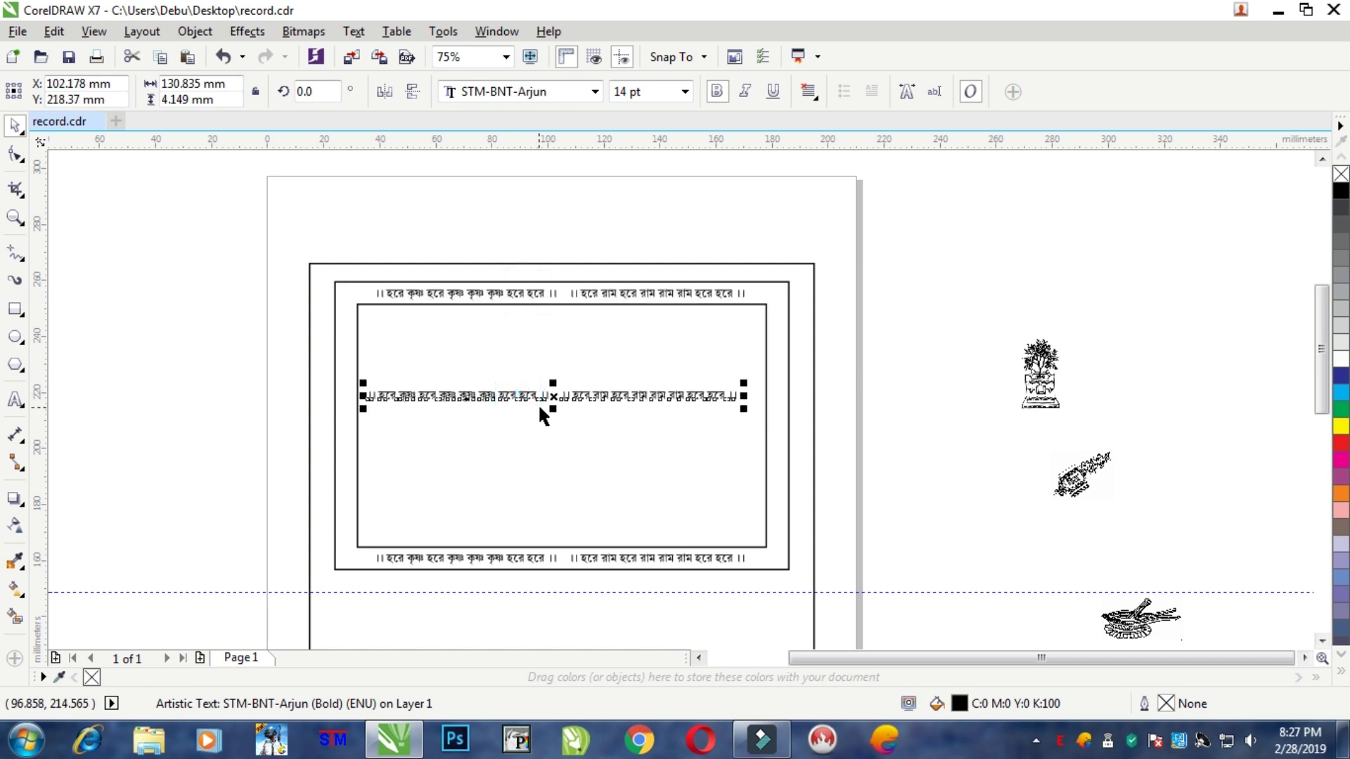
pyautogui.scroll(1, 537, 404)
pyautogui.click(327, 90)
pyautogui.write('90')
pyautogui.press('Return')
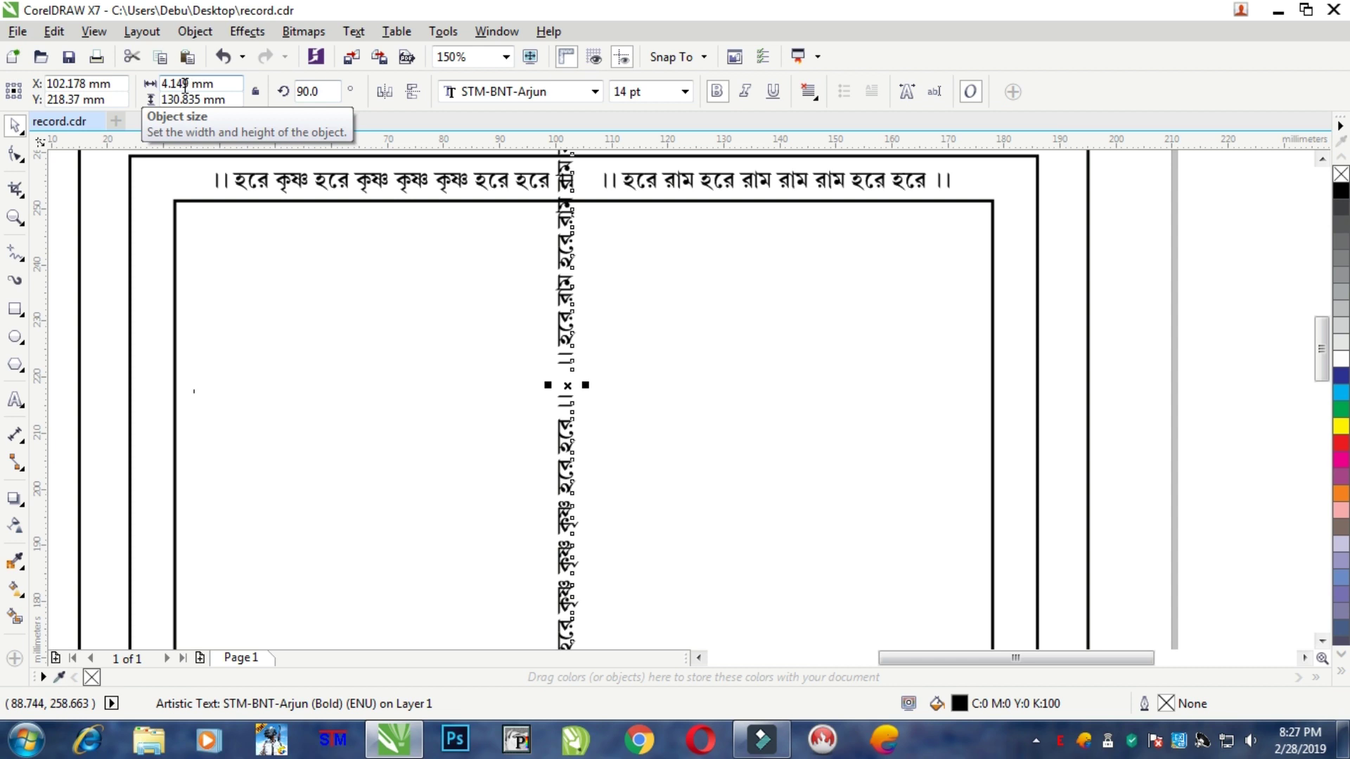
# Move the rotated line to the page's left edge and split off its "হরে রাম" half as separate horizontal text beside the frames
pyautogui.scroll(-1, 723, 441)
pyautogui.moveTo(642, 422); pyautogui.dragTo(365, 420)
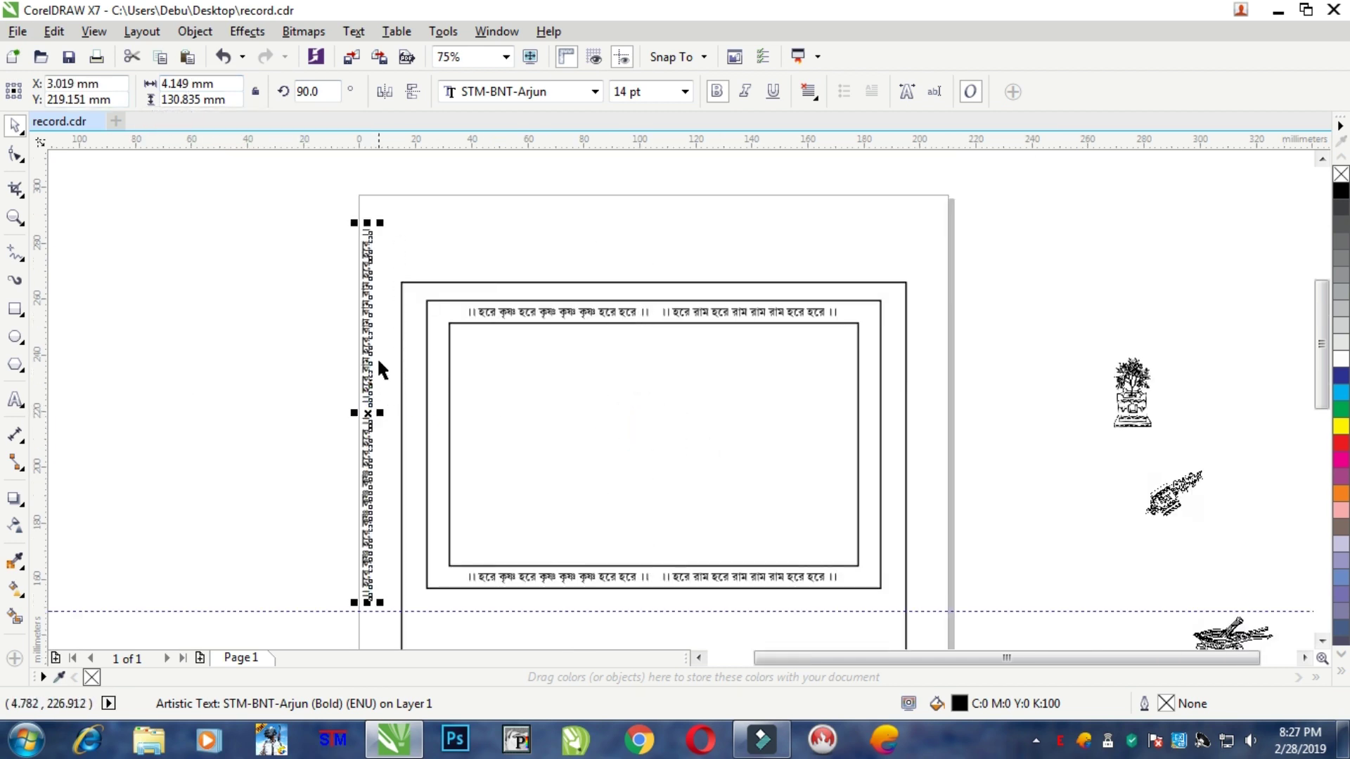
pyautogui.click(25, 402)
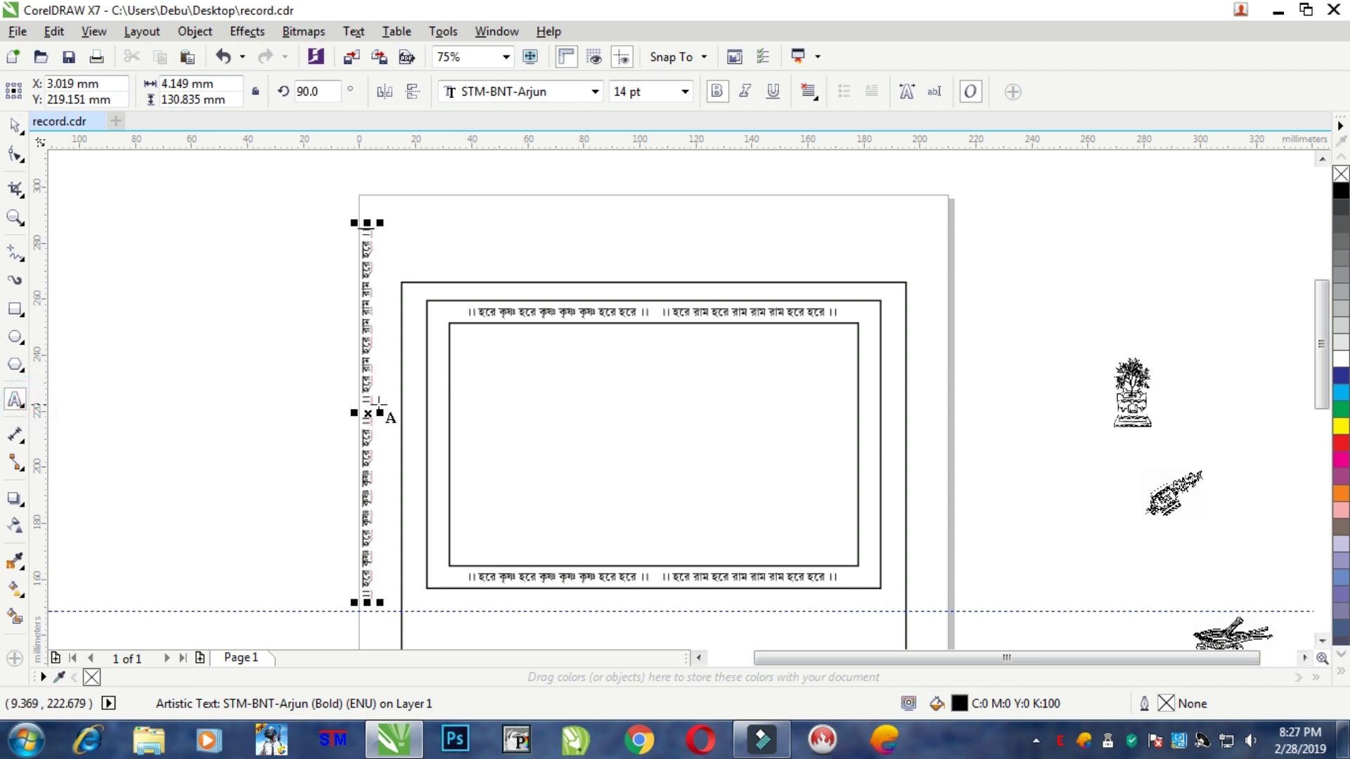
pyautogui.moveTo(367, 406); pyautogui.dragTo(394, 232)
pyautogui.hotkey('ctrl', 'c')
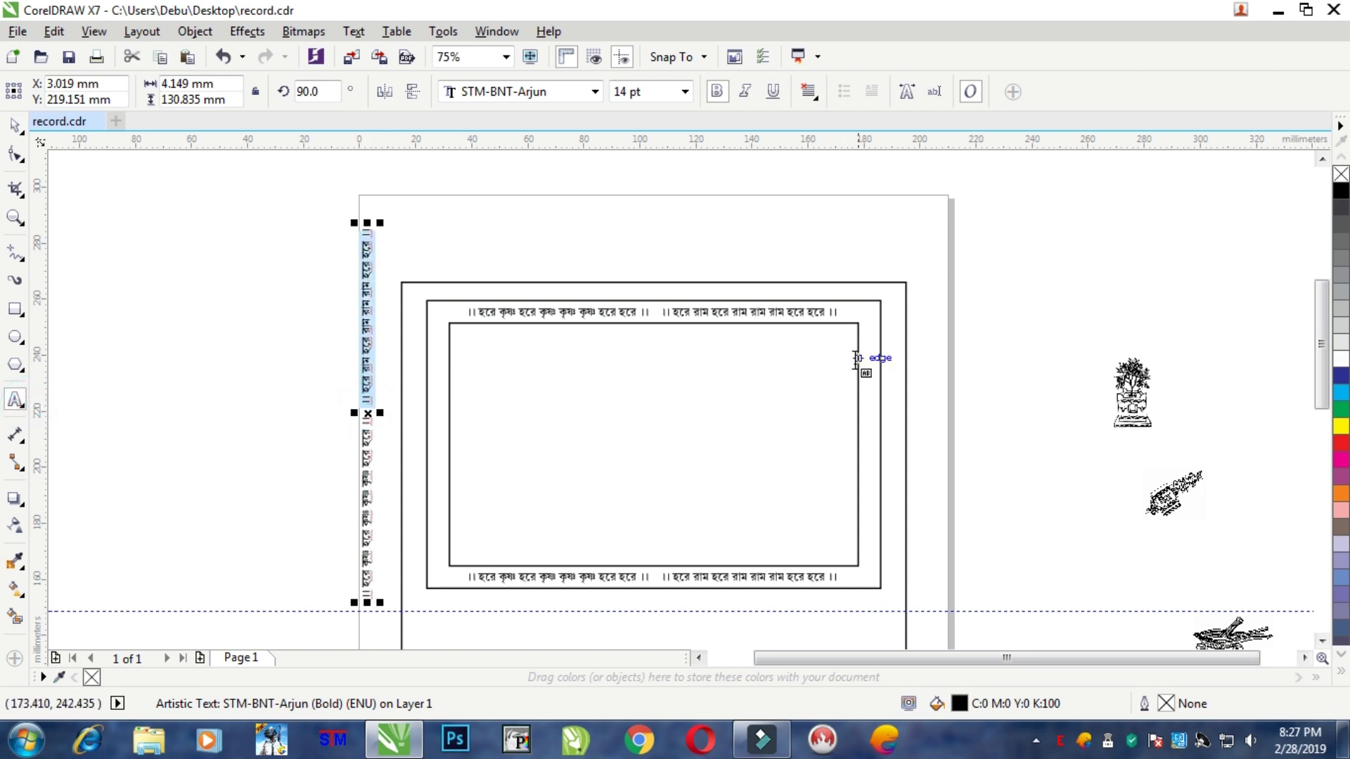
pyautogui.press('Delete')
pyautogui.click(937, 402)
pyautogui.hotkey('ctrl', 'v')
pyautogui.click(16, 124)
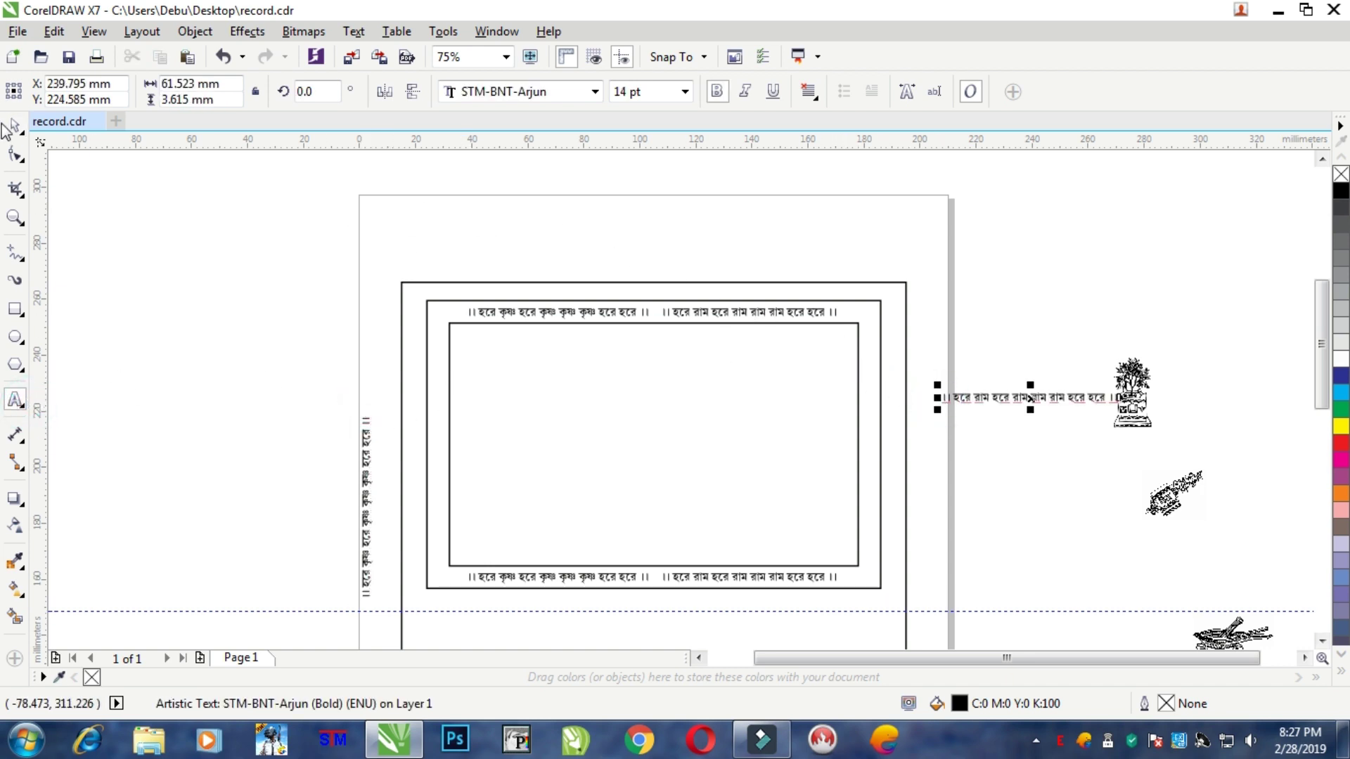
# Move the vertical "হরে কৃষ্ণ" text into the left band of the frame and centre it vertically on the middle rectangle
pyautogui.click(157, 249)
pyautogui.click(362, 477)
pyautogui.moveTo(362, 477); pyautogui.dragTo(435, 422)
pyautogui.scroll(2, 438, 426)
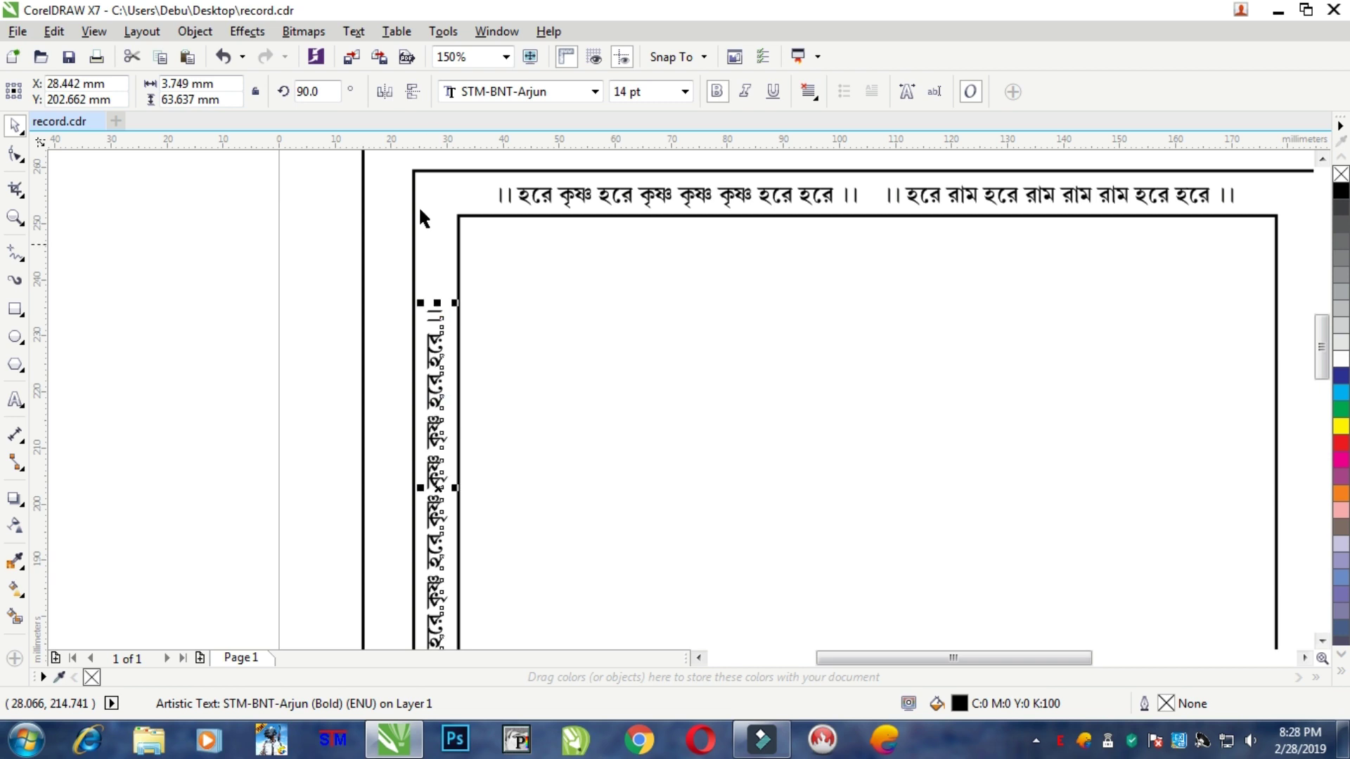
pyautogui.keyDown('shift'); pyautogui.click(437, 174); pyautogui.keyUp('shift')
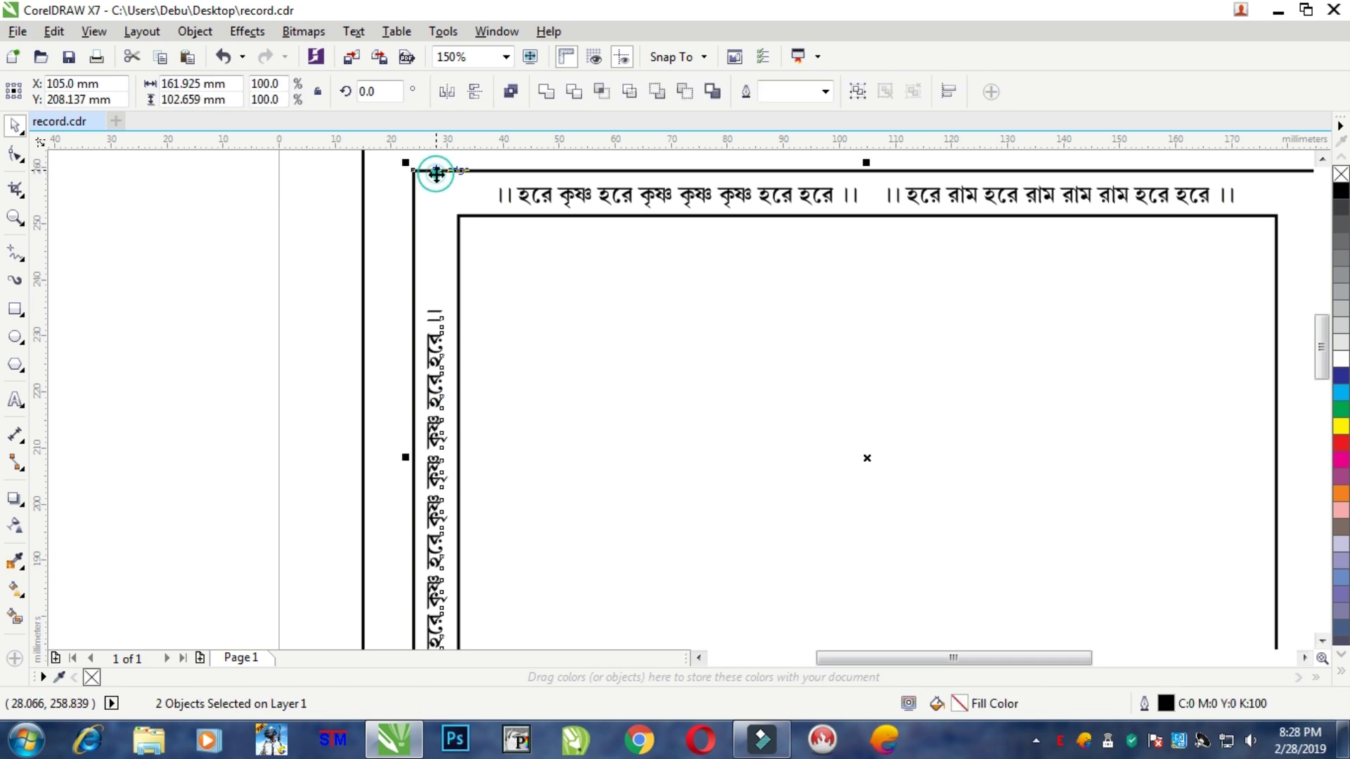
pyautogui.click(263, 316)
pyautogui.scroll(-2, 267, 317)
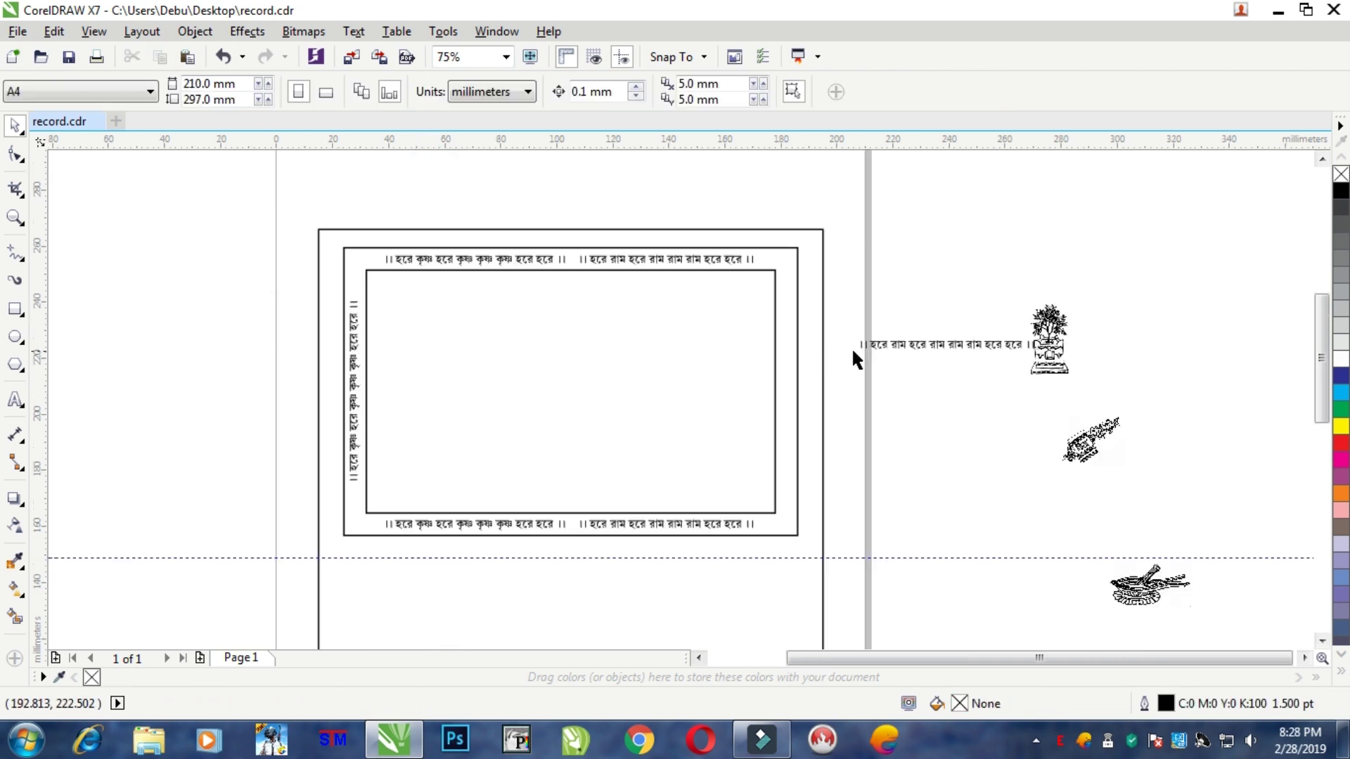
# Move the separate "হরে রাম" text over the frame's right side and rotate it -90 degrees
pyautogui.moveTo(869, 352); pyautogui.dragTo(640, 374)
pyautogui.scroll(2, 751, 371)
pyautogui.click(326, 92)
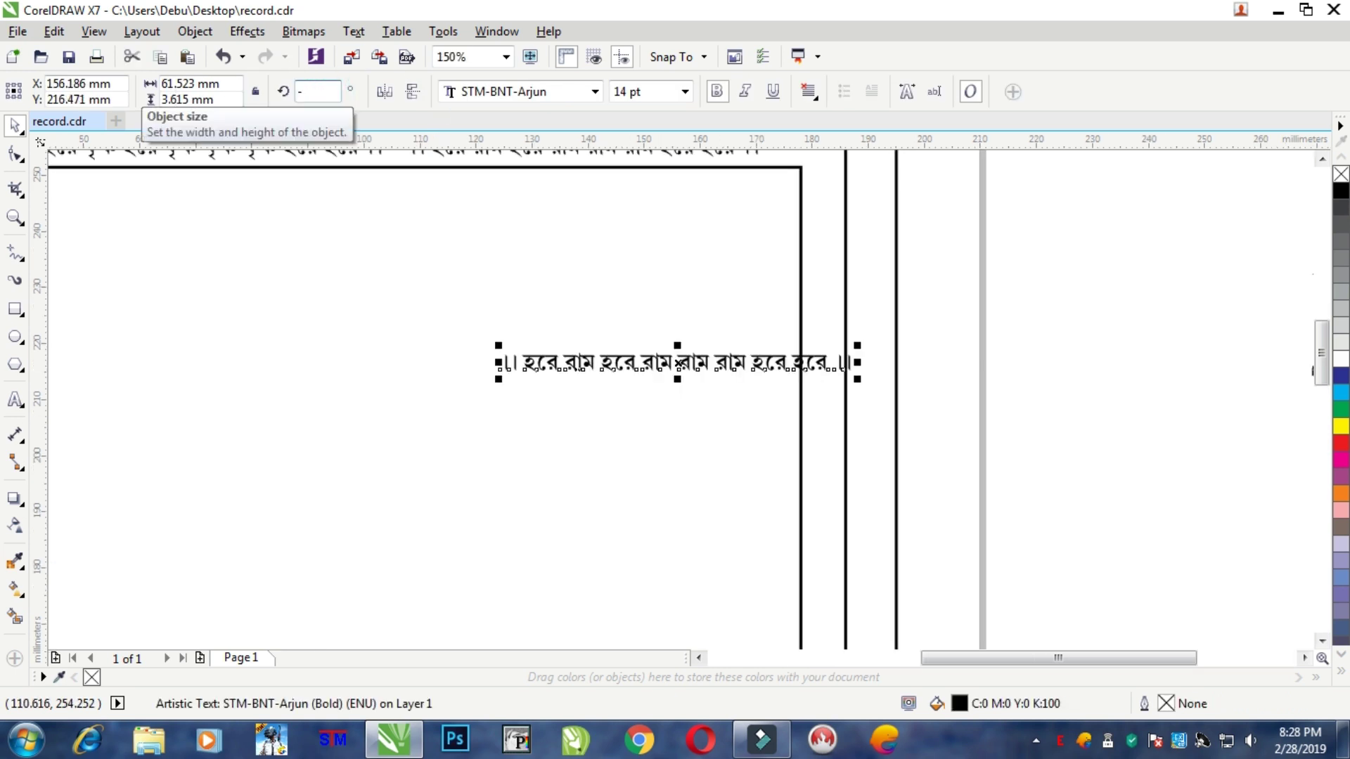
pyautogui.write('-90')
pyautogui.press('Return')
pyautogui.scroll(-2, 710, 441)
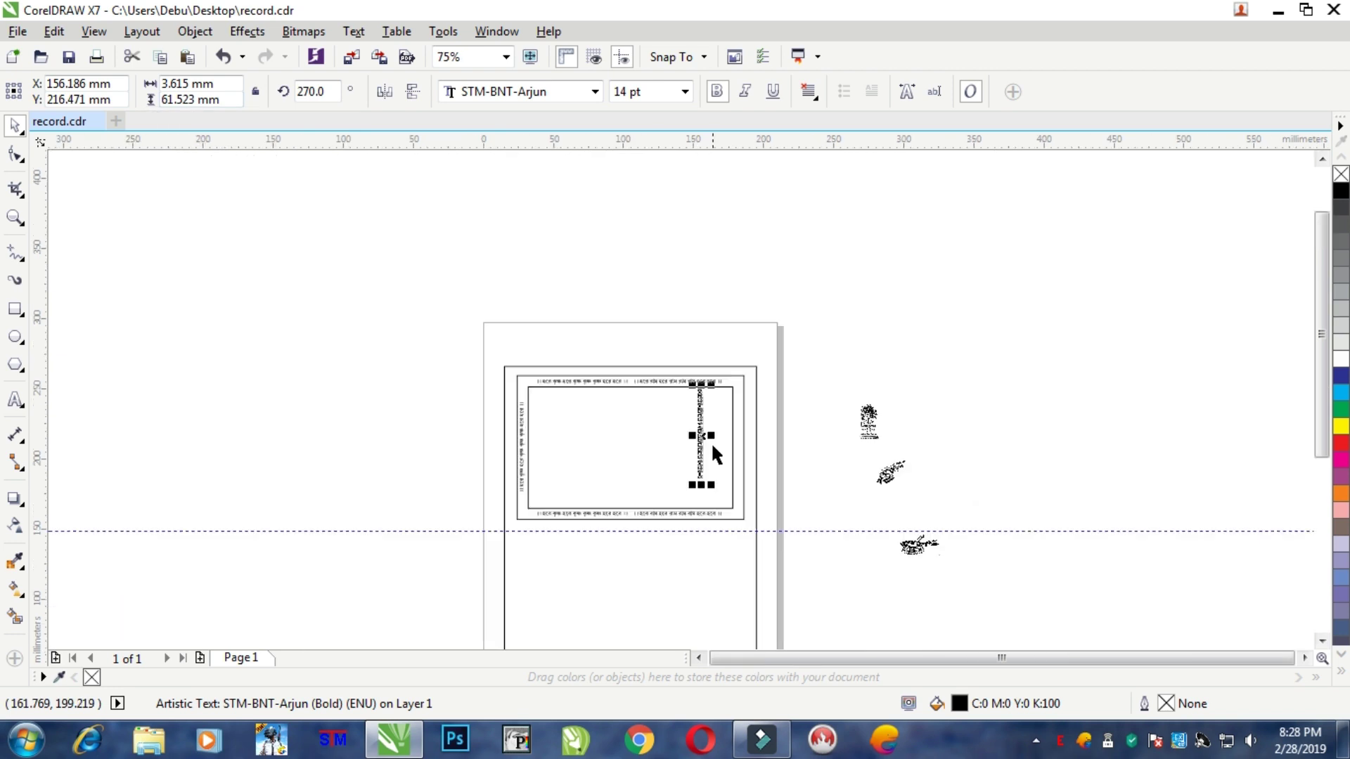
# Place the vertical "হরে রাম" text in the right band of the frame and centre it vertically on the middle rectangle
pyautogui.moveTo(703, 431); pyautogui.dragTo(740, 430)
pyautogui.scroll(4, 736, 433)
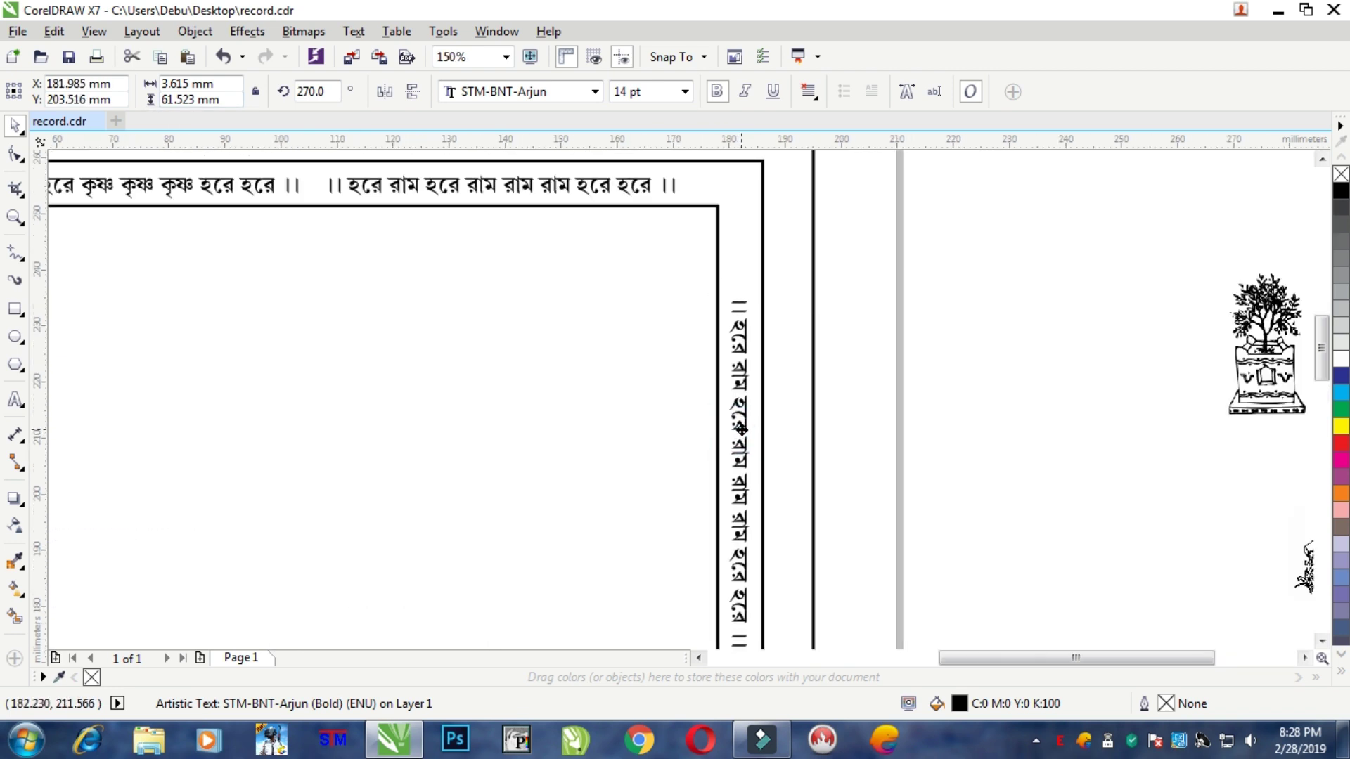
pyautogui.keyDown('shift'); pyautogui.click(731, 159); pyautogui.keyUp('shift')
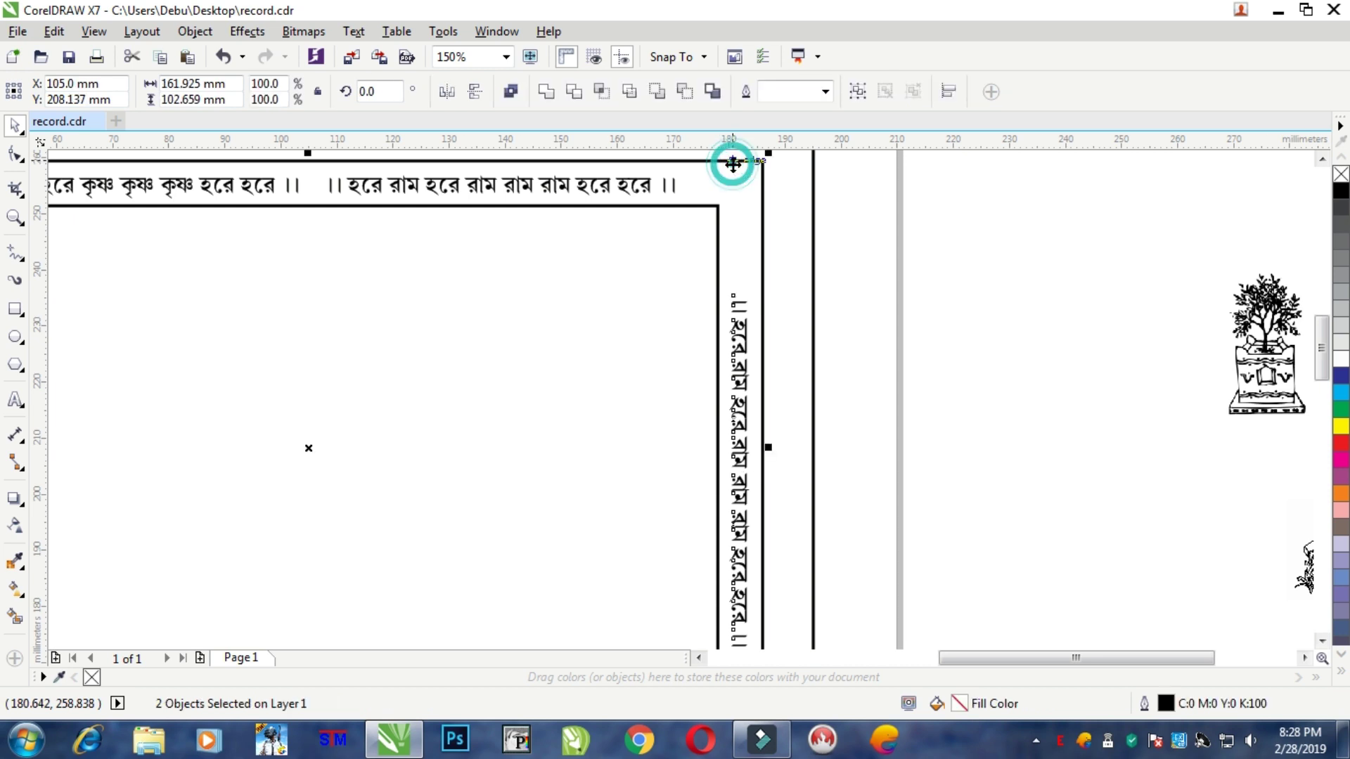
pyautogui.press('e')
pyautogui.click(911, 266)
pyautogui.scroll(-4, 918, 314)
pyautogui.scroll(2, 887, 349)
# Group the two inner rectangles with the four Bengali text lines around them
pyautogui.moveTo(967, 176); pyautogui.dragTo(373, 512)
pyautogui.rightClick(610, 225)
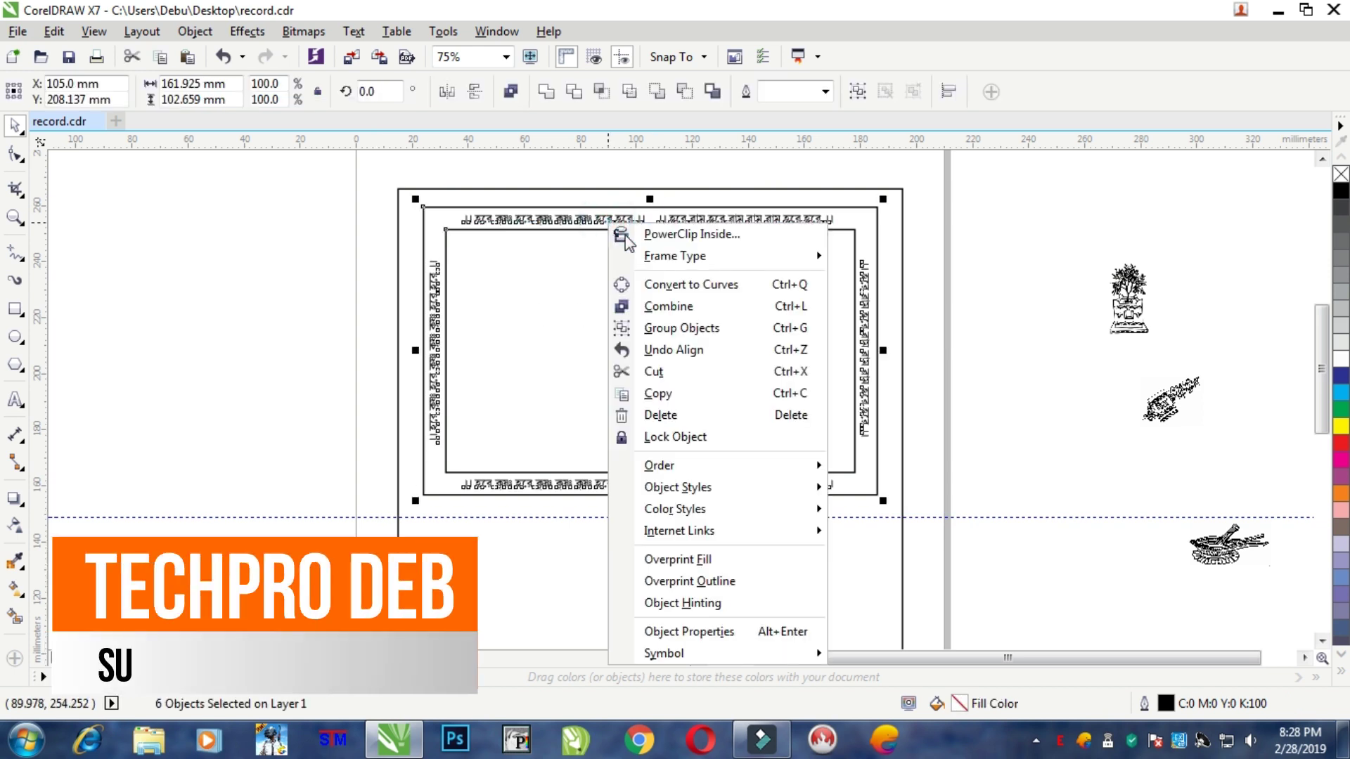
pyautogui.click(675, 329)
pyautogui.click(199, 301)
pyautogui.scroll(-3, 605, 406)
pyautogui.scroll(1, 654, 415)
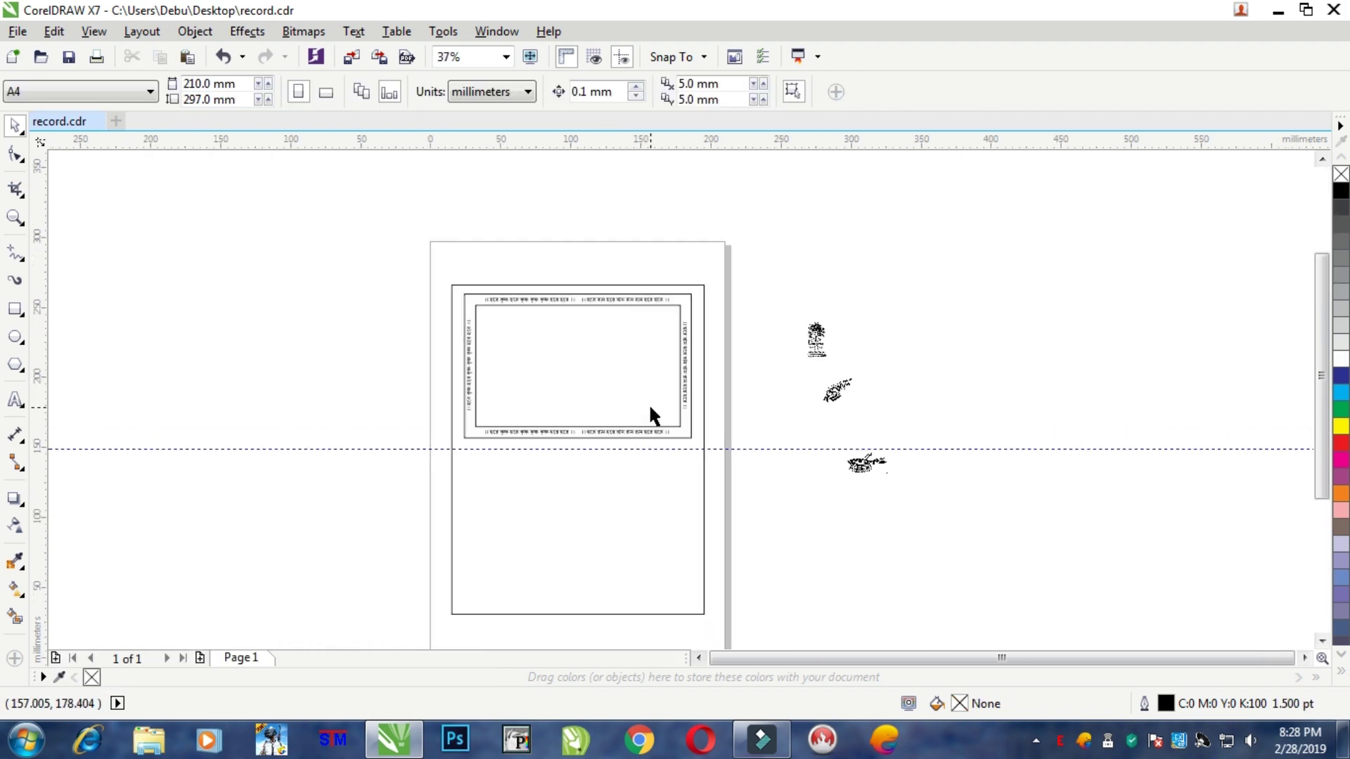
# Duplicate the grouped border into the lower half of the outer rectangle and centre it horizontally with the upper group
pyautogui.moveTo(731, 246); pyautogui.dragTo(405, 470)
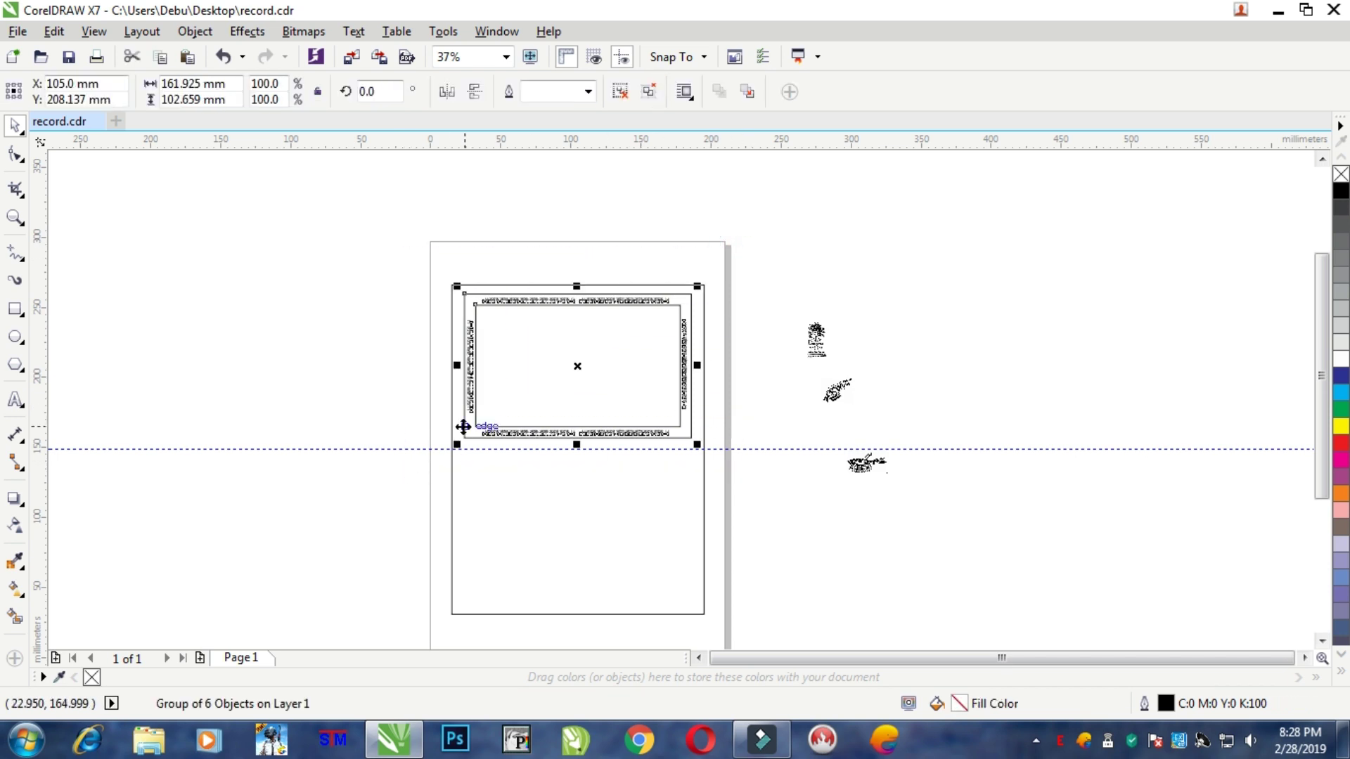
pyautogui.moveTo(581, 368); pyautogui.dragTo(579, 533)
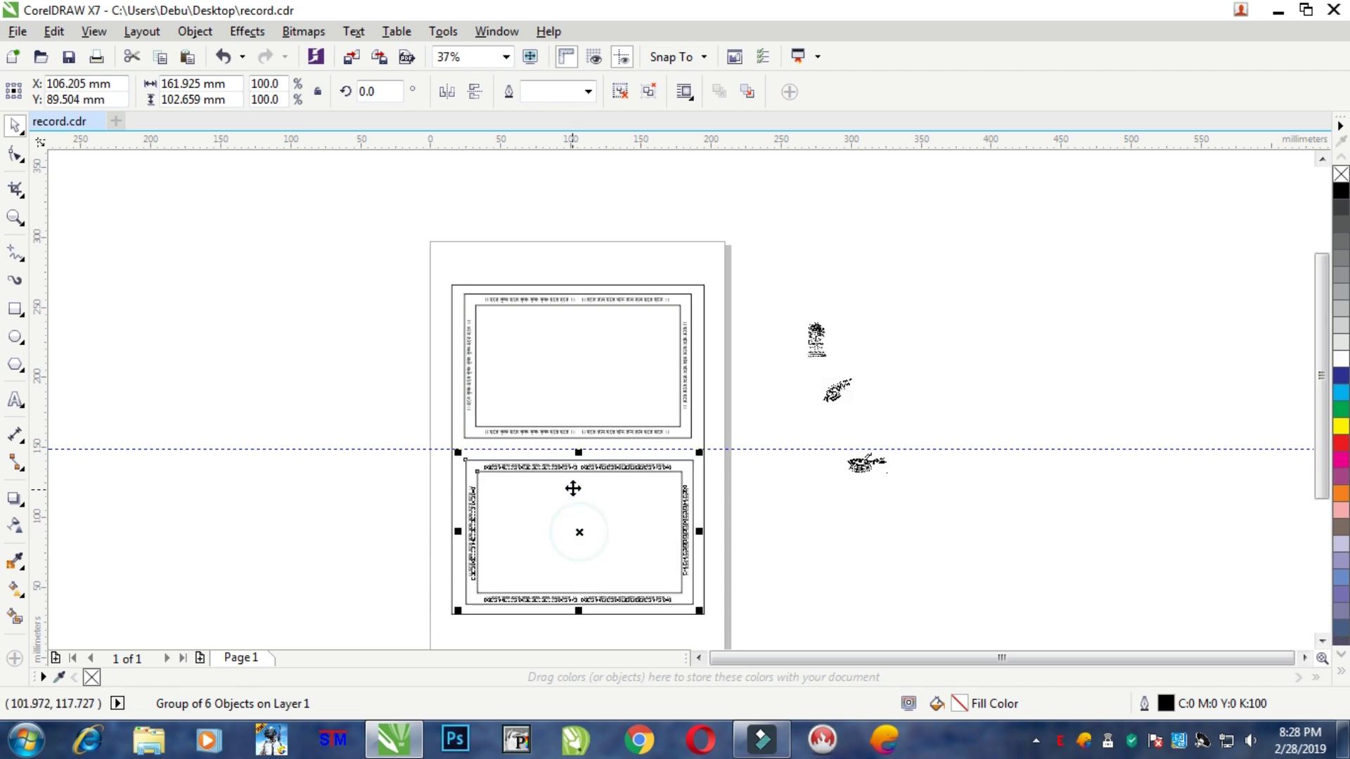
pyautogui.scroll(2, 574, 483)
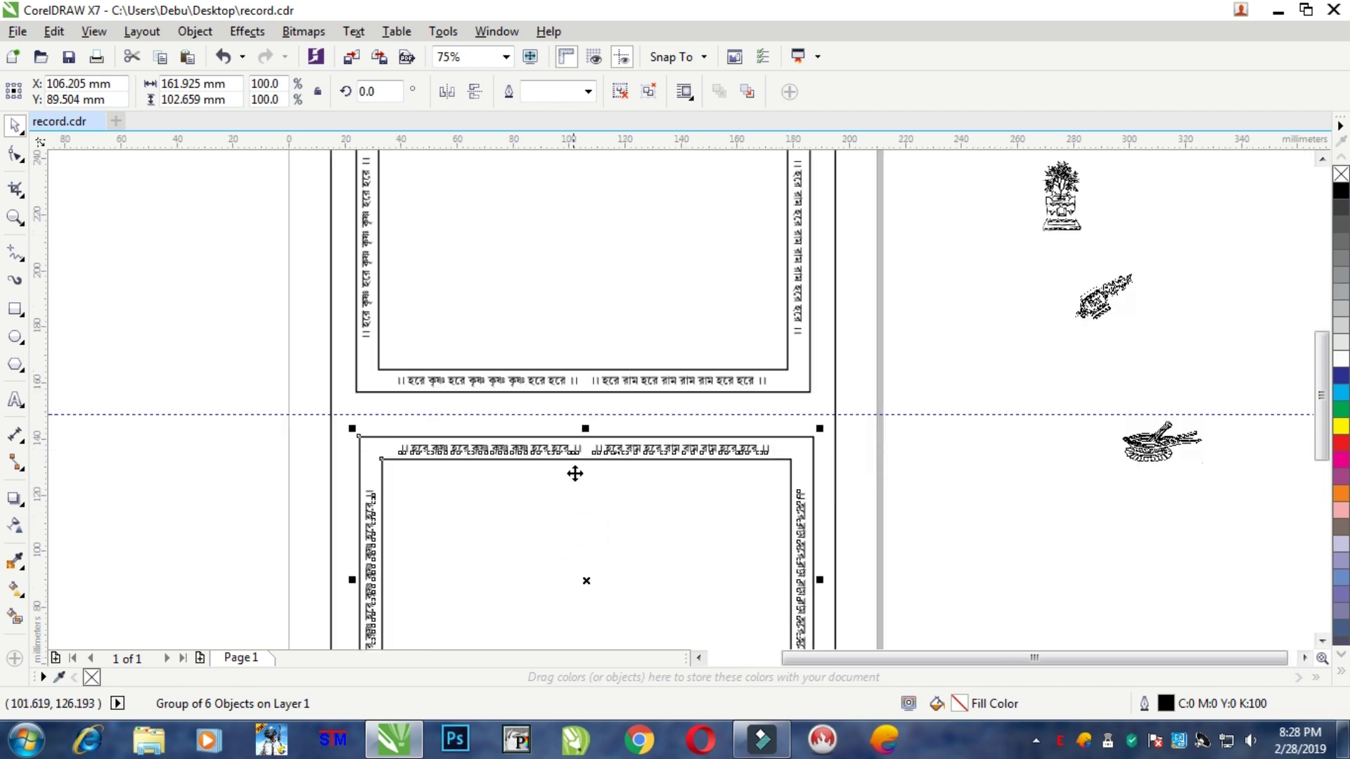
pyautogui.keyDown('shift'); pyautogui.click(731, 387); pyautogui.keyUp('shift')
pyautogui.click(918, 420)
pyautogui.scroll(-2, 908, 450)
pyautogui.scroll(2, 791, 465)
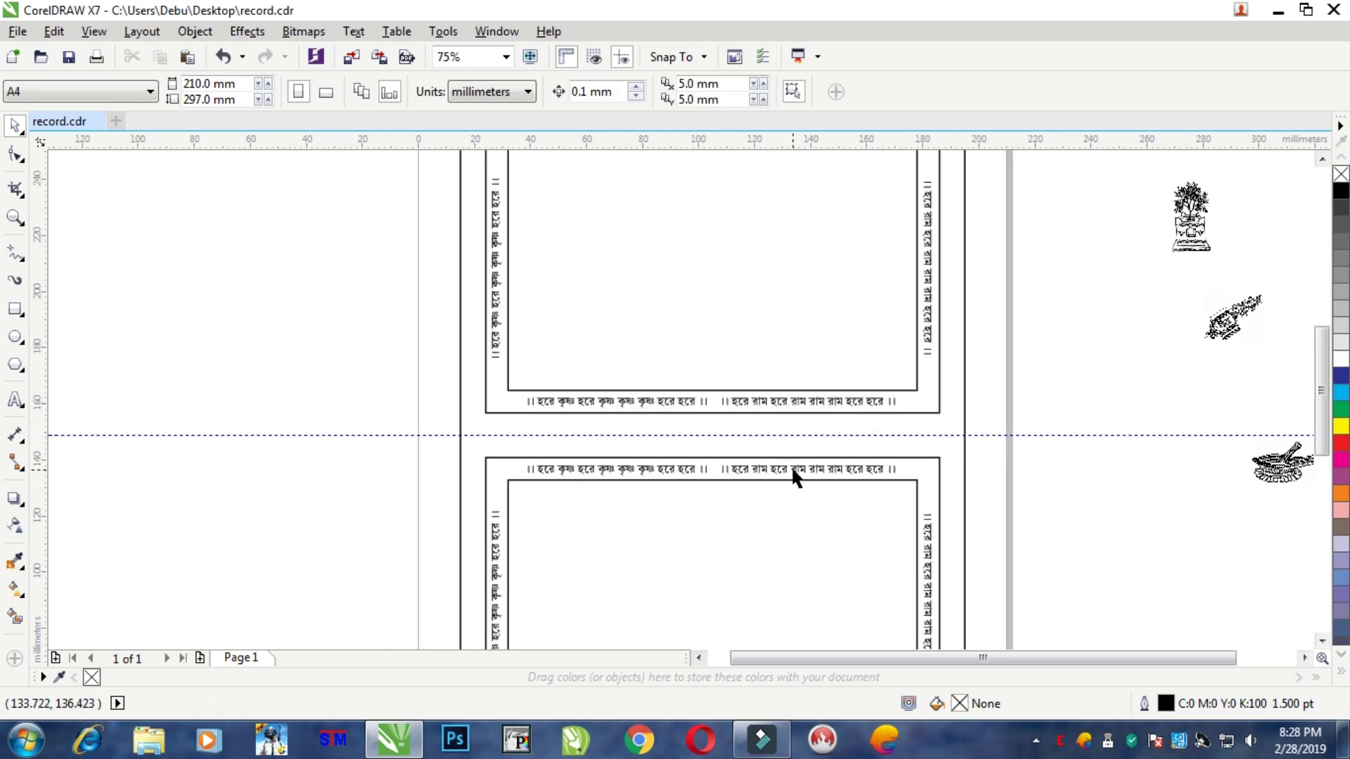
# Select both bordered groups together and centre them vertically within the outer rectangle
pyautogui.click(791, 465)
pyautogui.scroll(2, 780, 443)
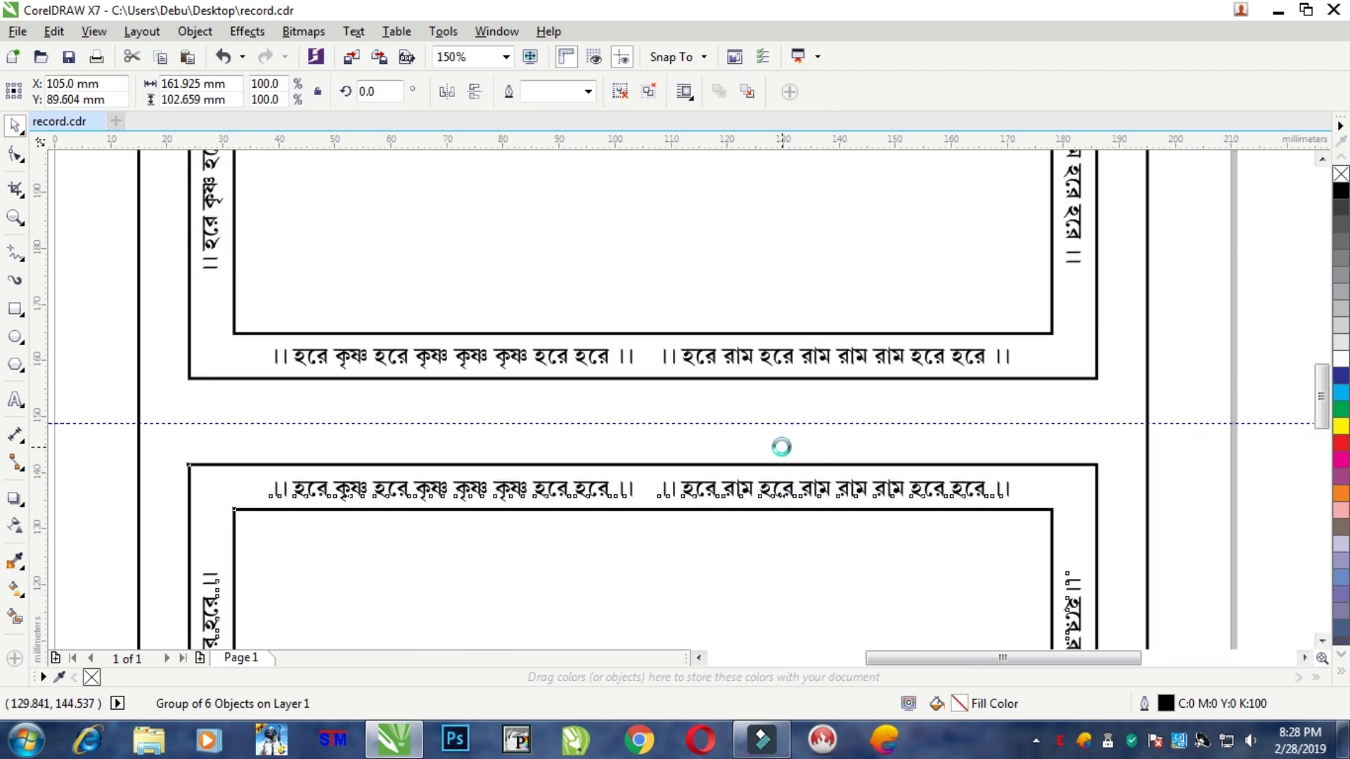
pyautogui.scroll(-4, 780, 446)
pyautogui.moveTo(527, 262); pyautogui.dragTo(866, 602)
pyautogui.click(871, 277)
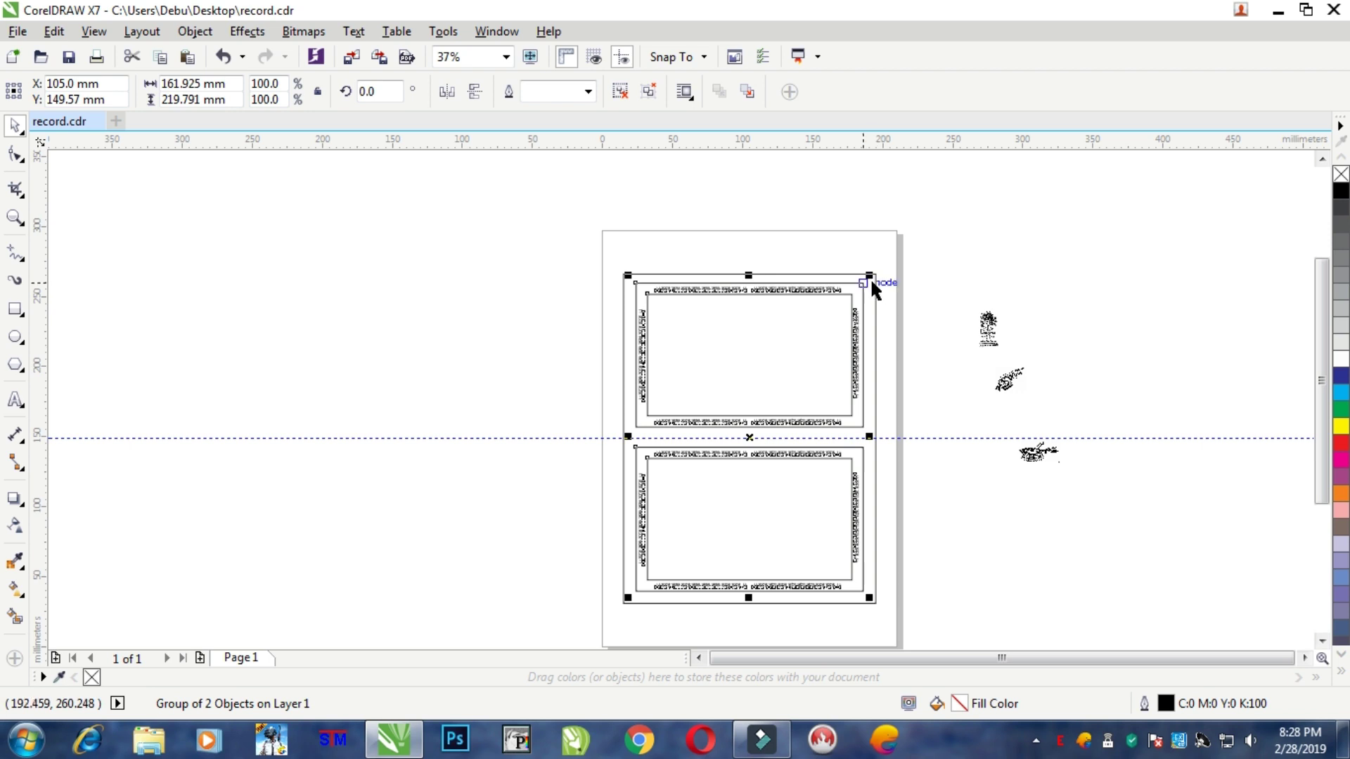
pyautogui.click(875, 282)
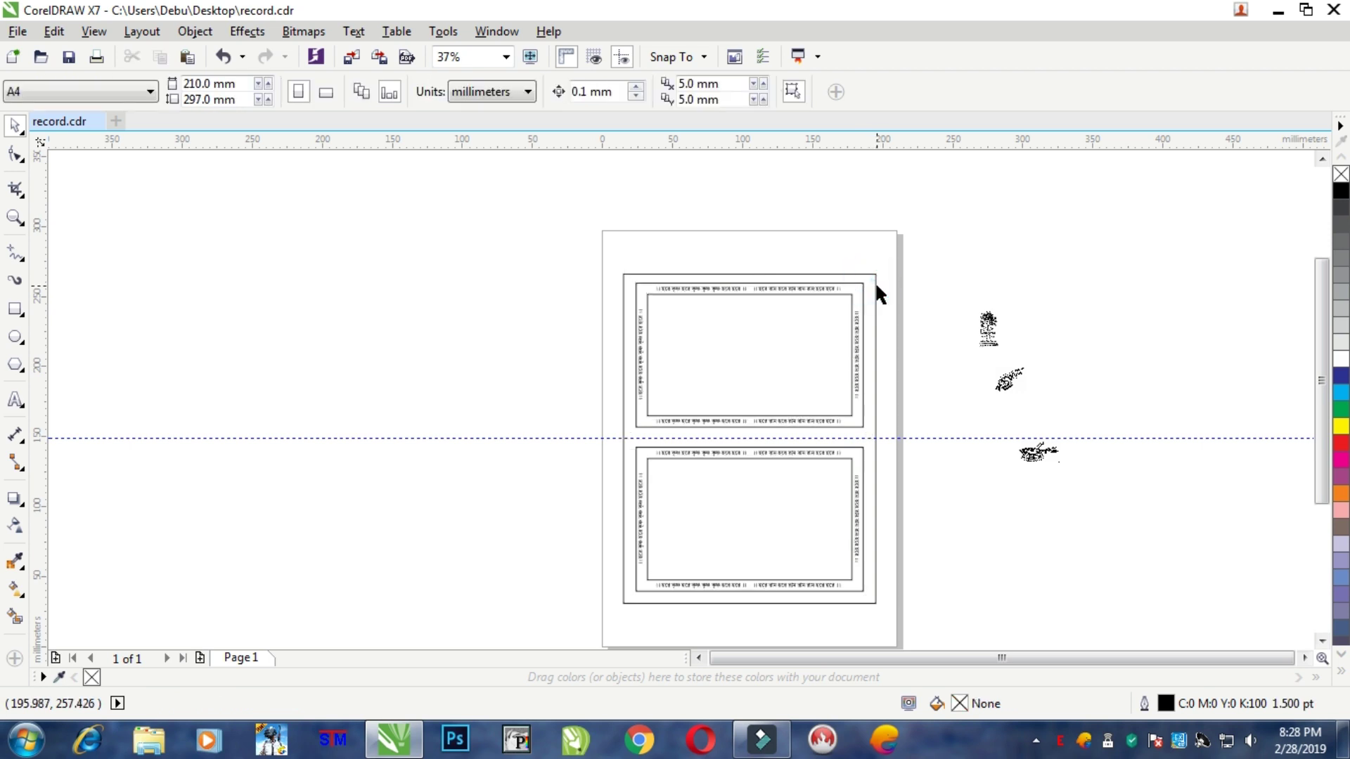
pyautogui.click(887, 245)
pyautogui.moveTo(478, 229); pyautogui.dragTo(901, 626)
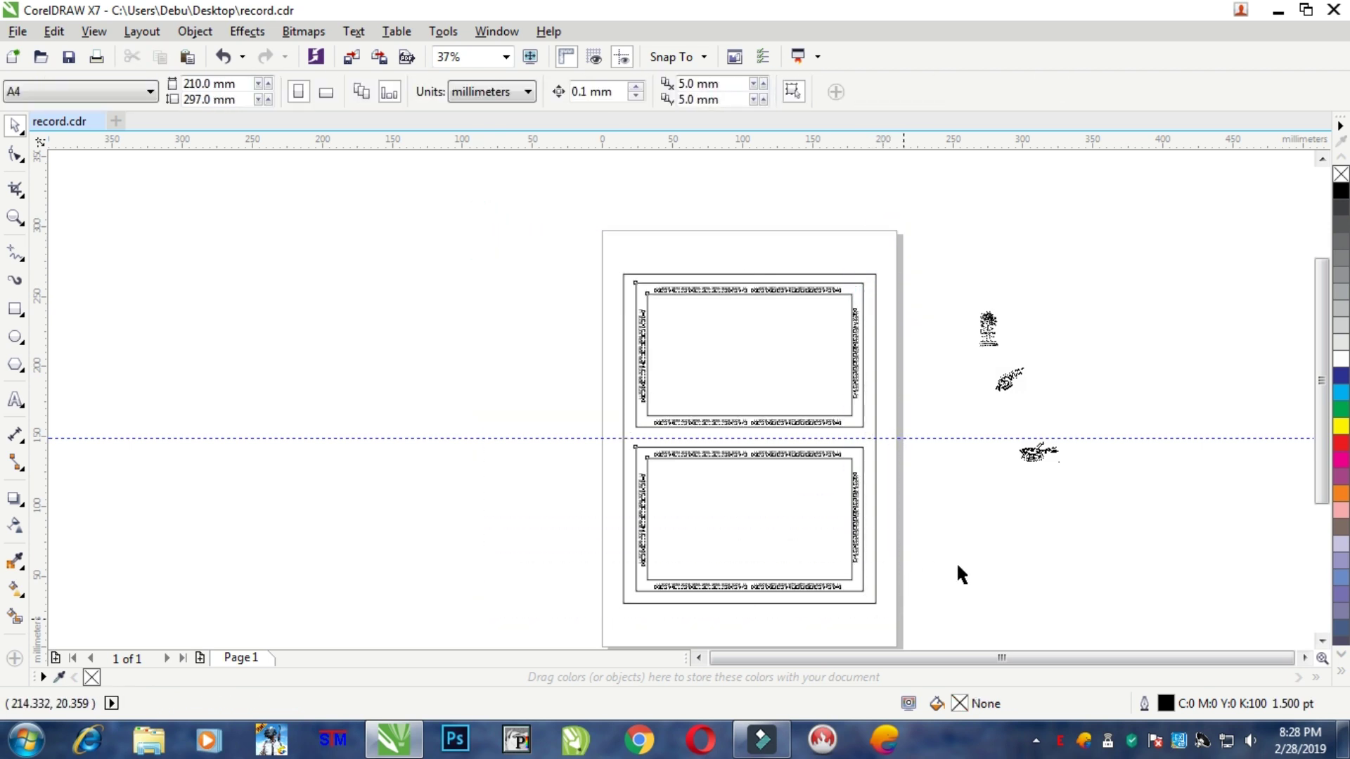
pyautogui.click(957, 566)
# Delete the outer rectangle that encloses the two bordered groups
pyautogui.click(872, 275)
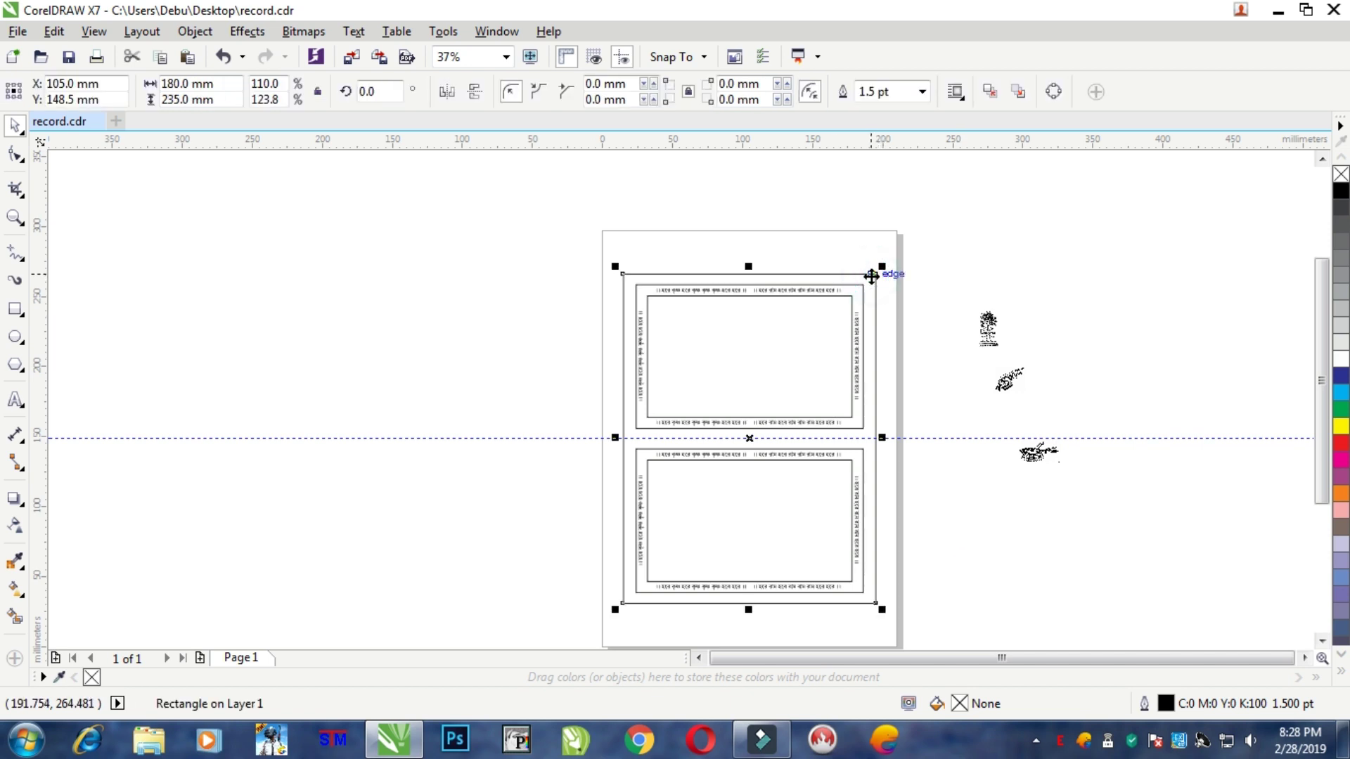
pyautogui.press('Delete')
pyautogui.click(832, 219)
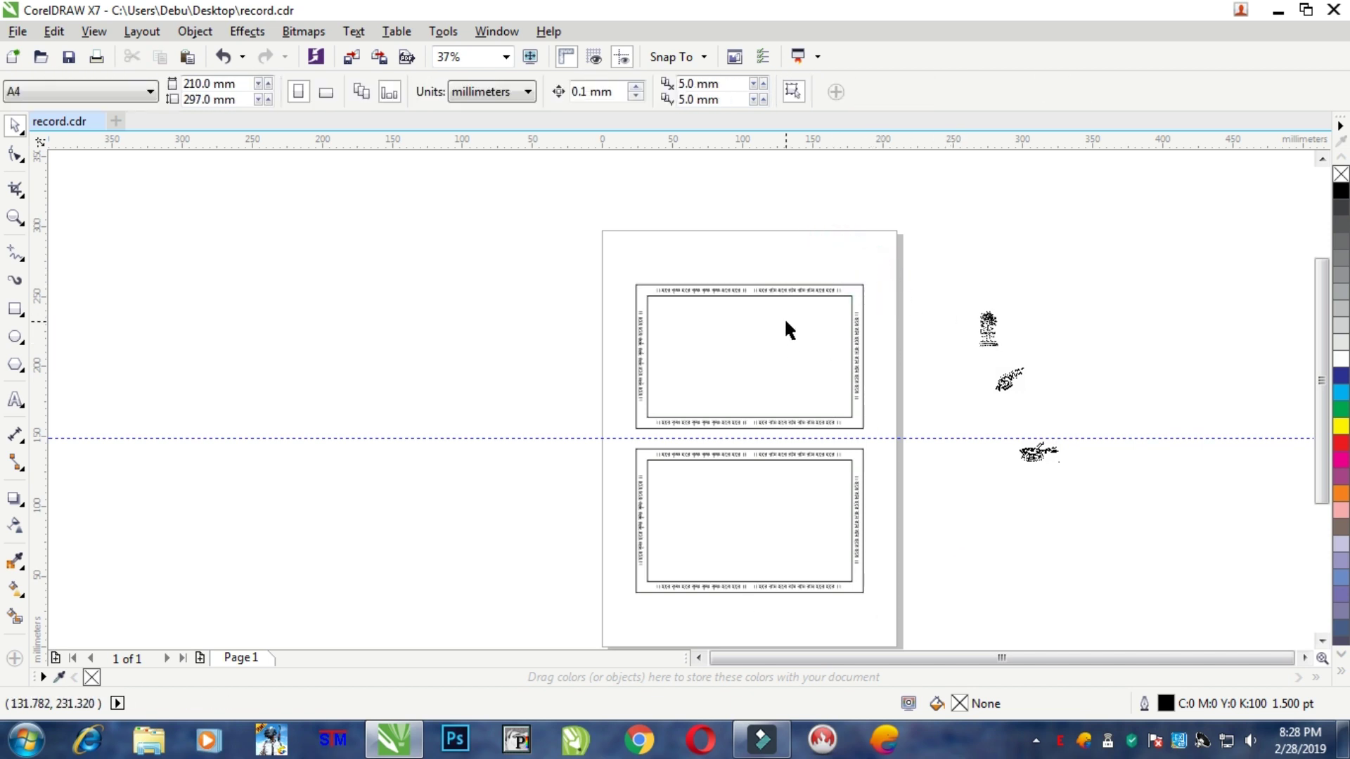
pyautogui.scroll(2, 786, 322)
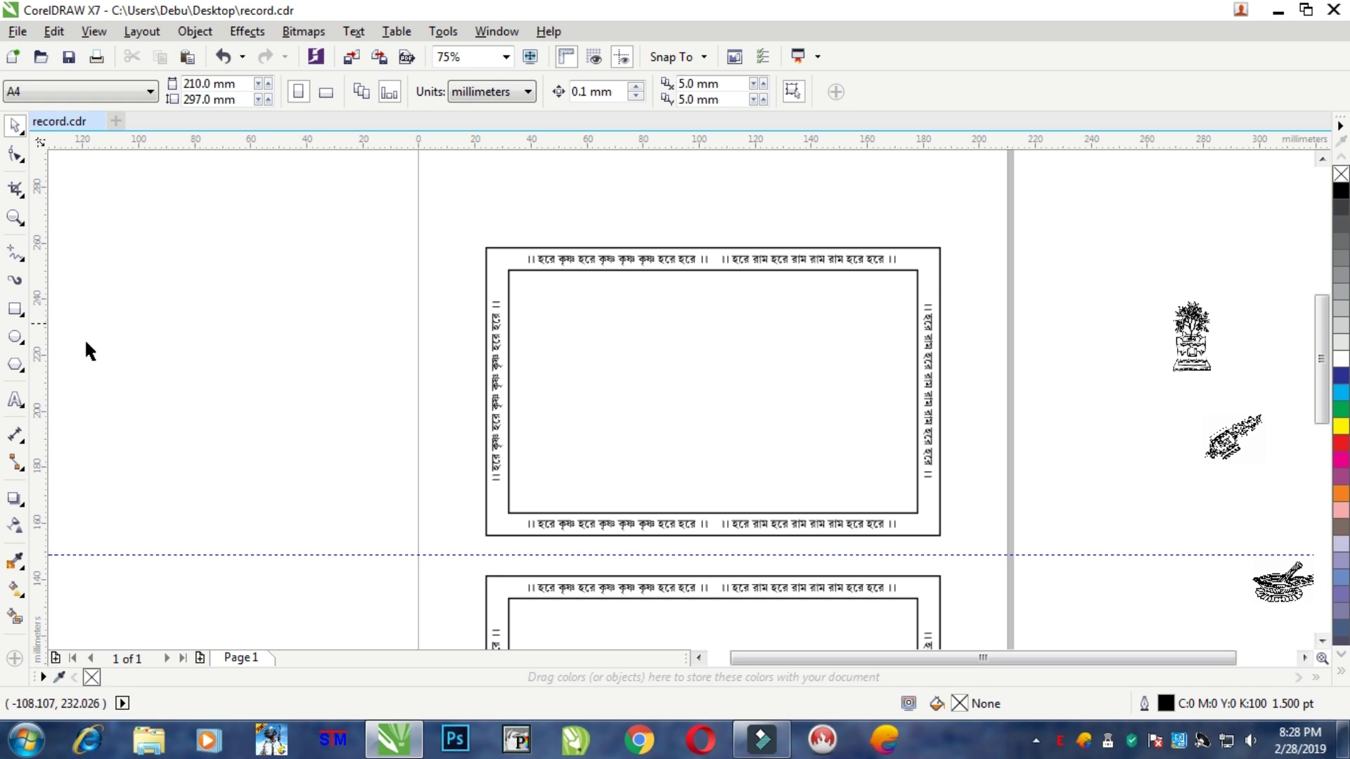
pyautogui.click(15, 401)
pyautogui.scroll(2, 710, 285)
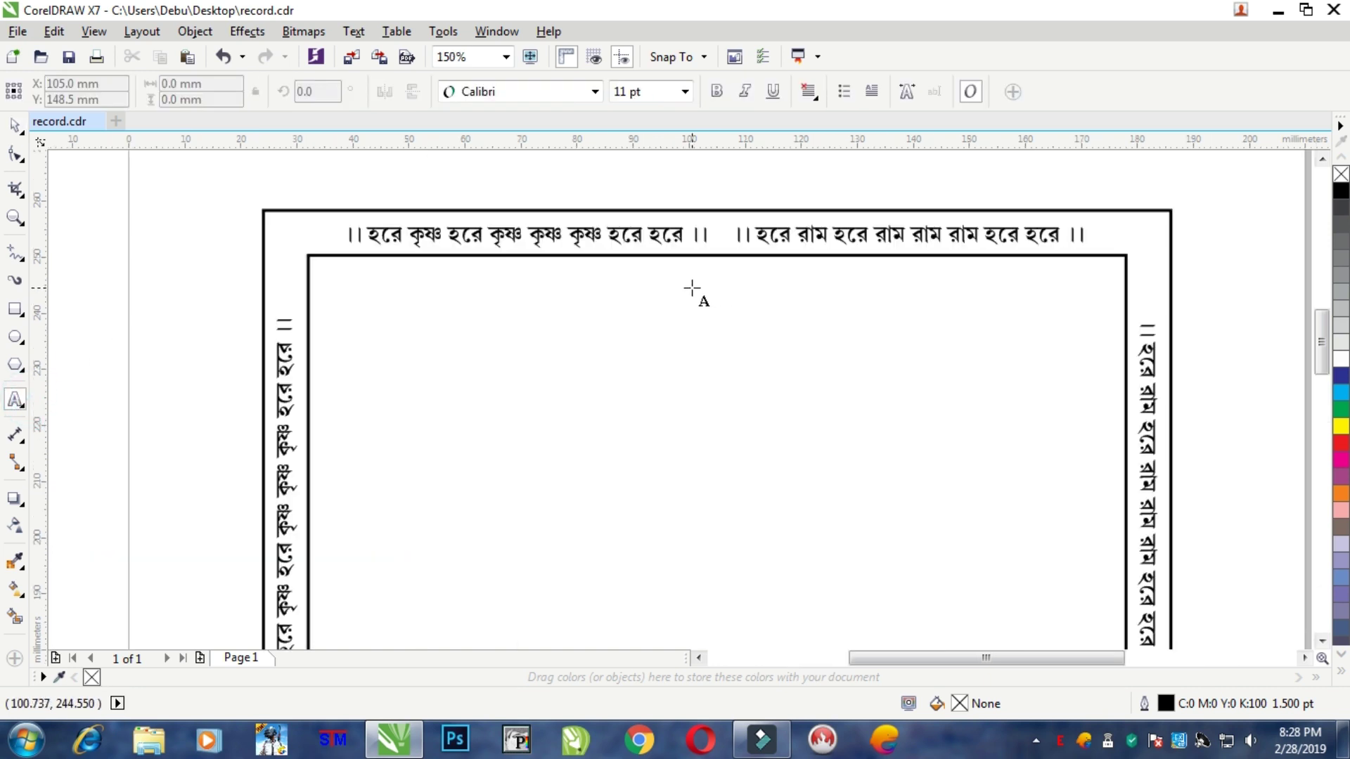
pyautogui.click(692, 288)
pyautogui.scroll(2, 700, 292)
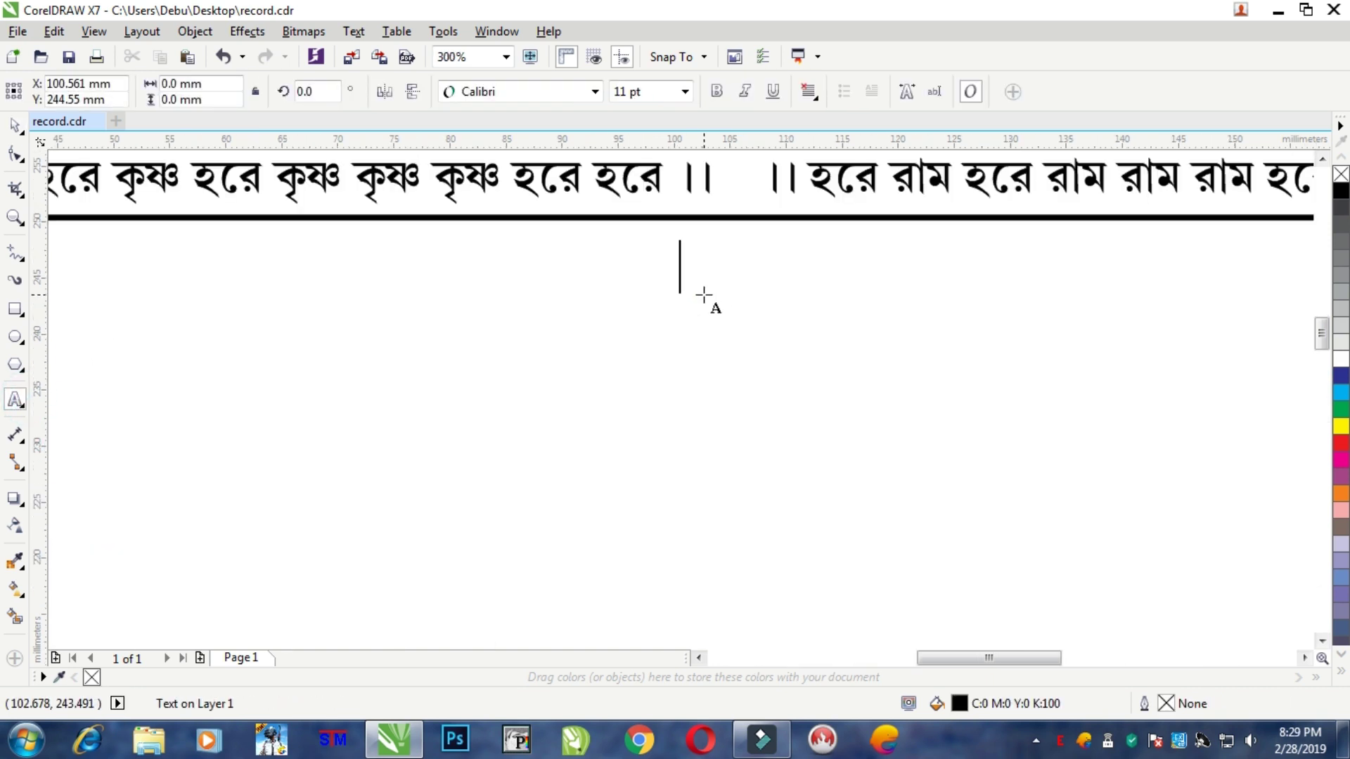
pyautogui.hotkey('ctrl', 'v')
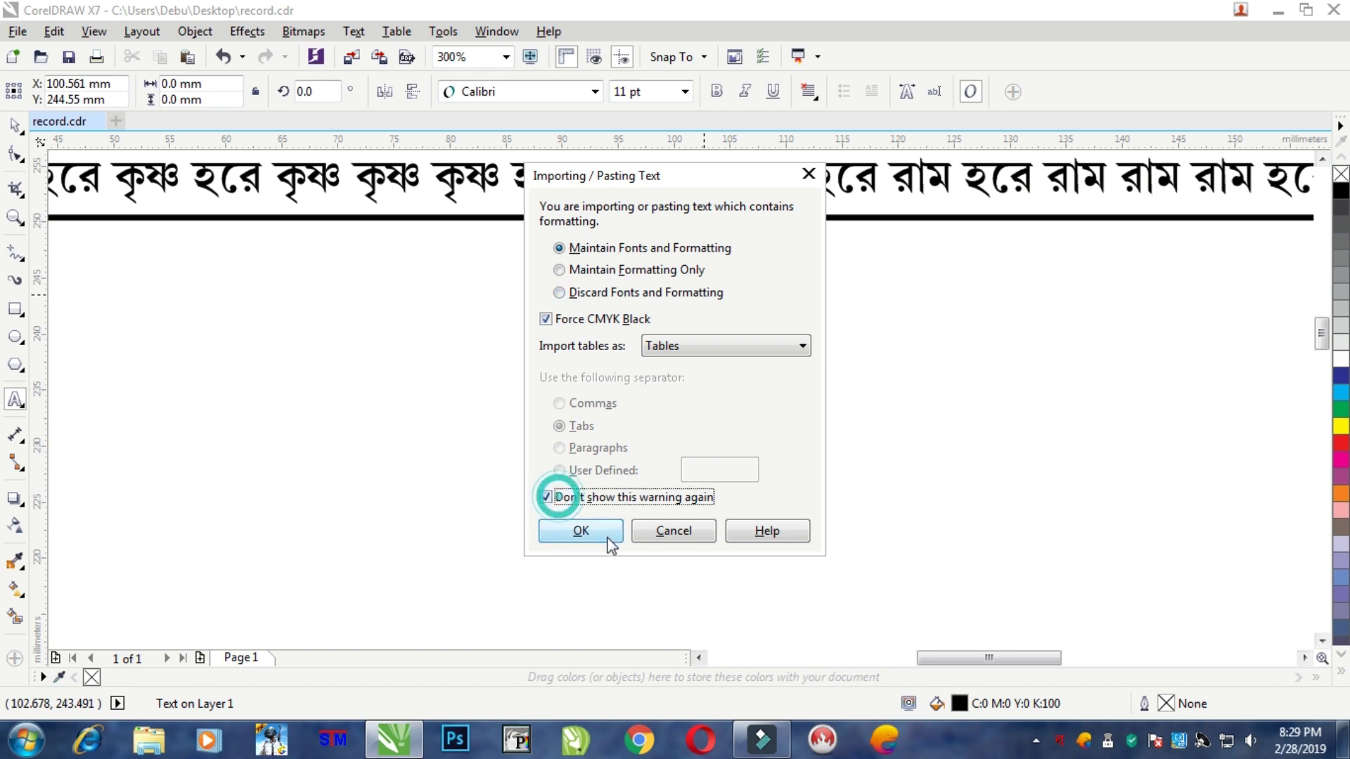
pyautogui.click(581, 531)
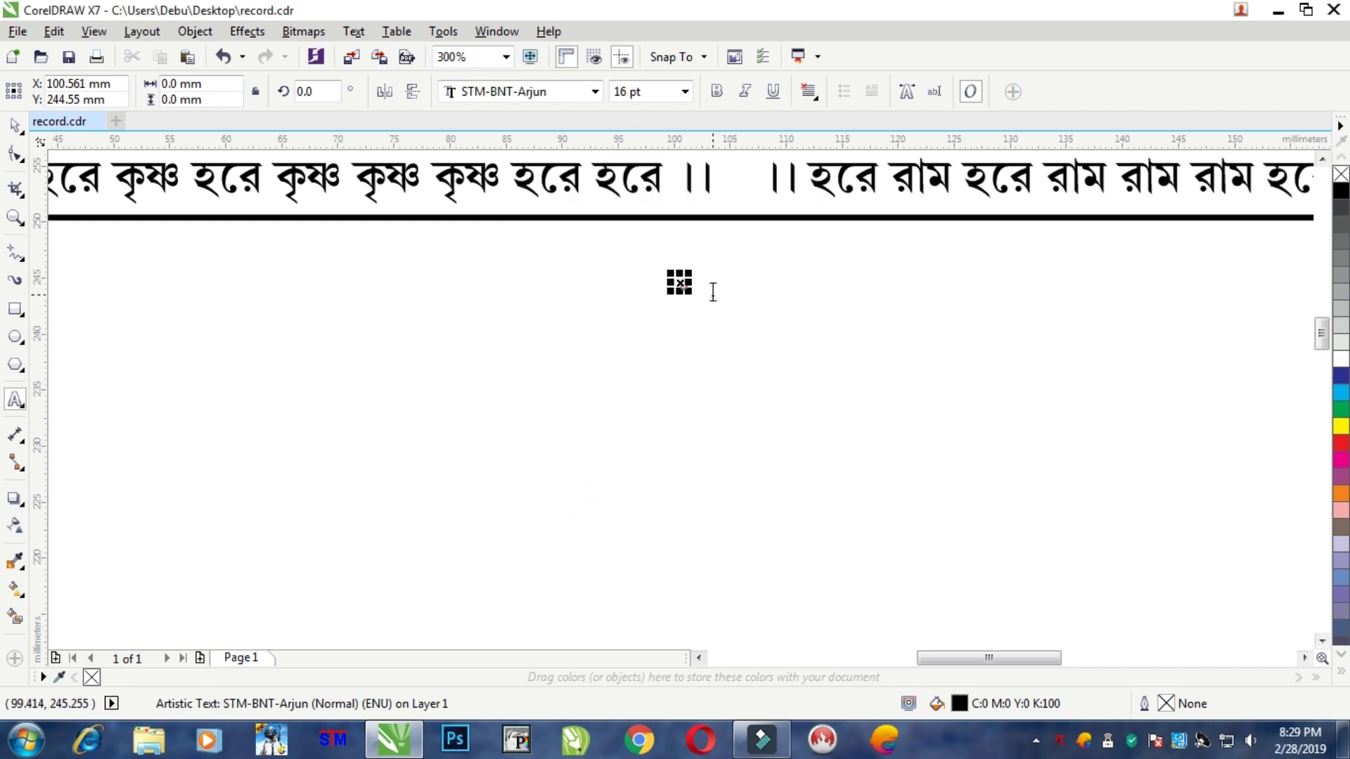
pyautogui.scroll(2, 712, 292)
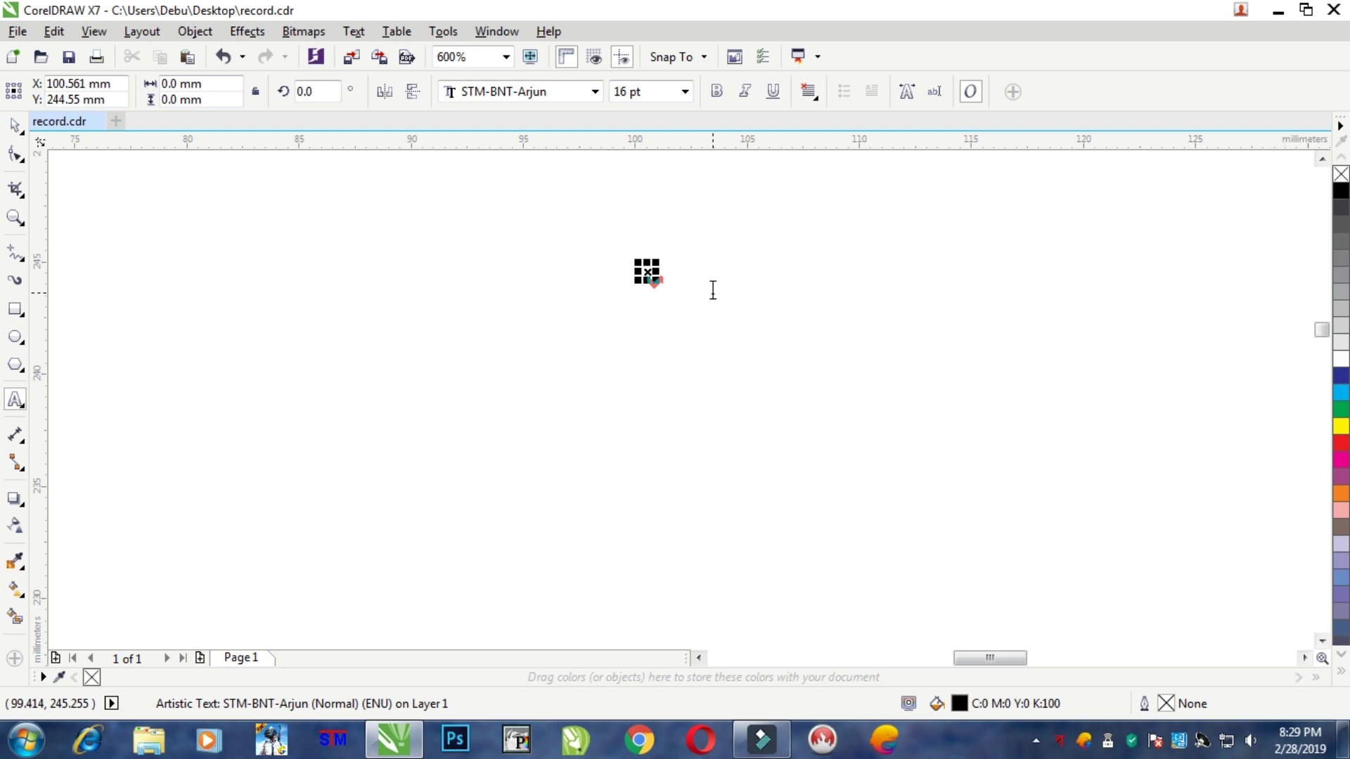
pyautogui.scroll(6, 658, 269)
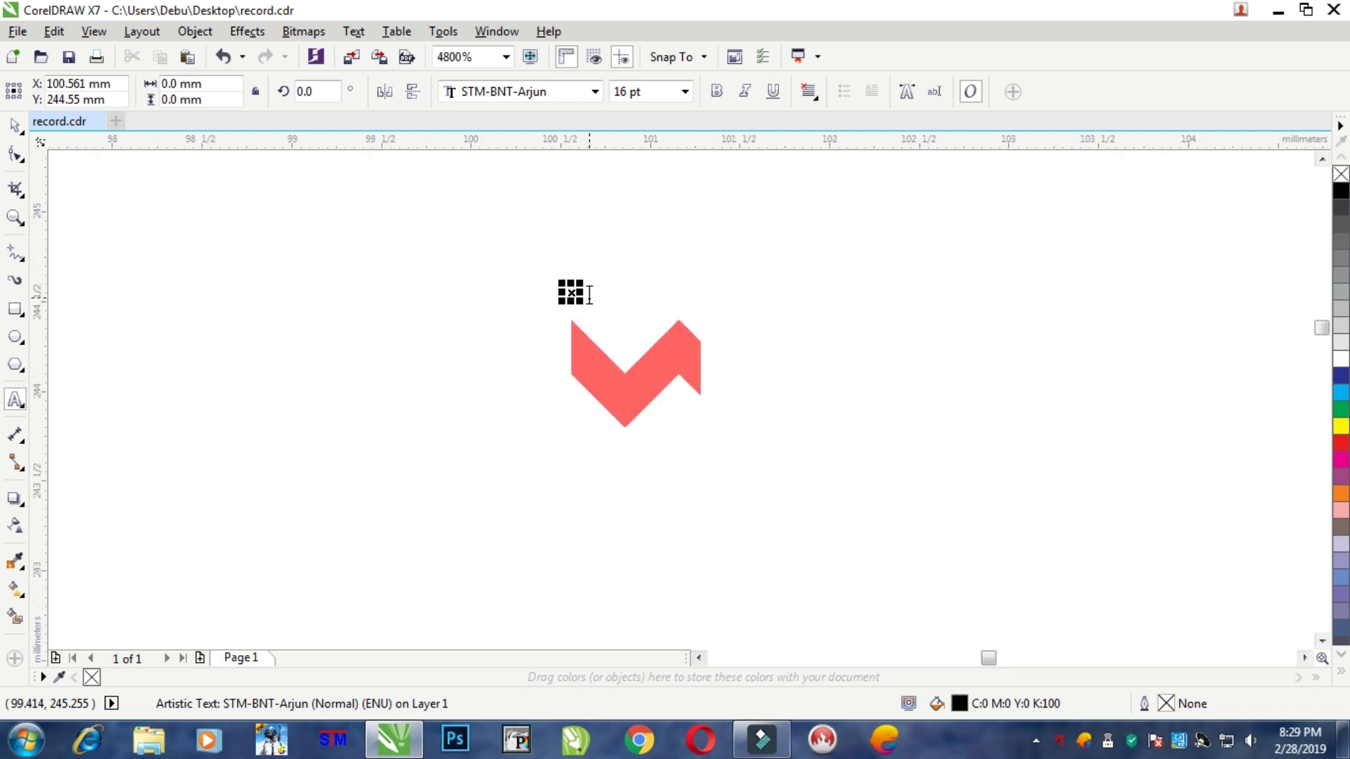
pyautogui.hscroll(5, 571, 292)
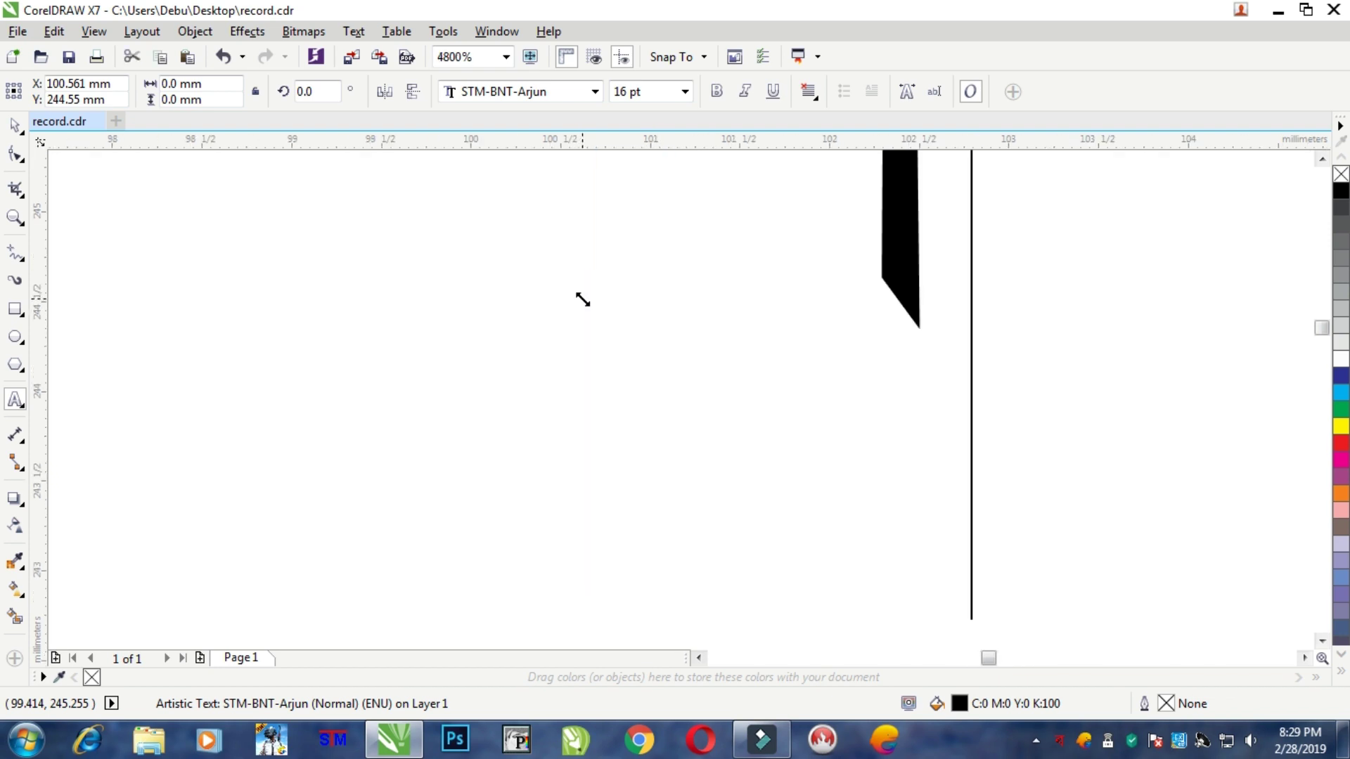
pyautogui.scroll(-8, 581, 293)
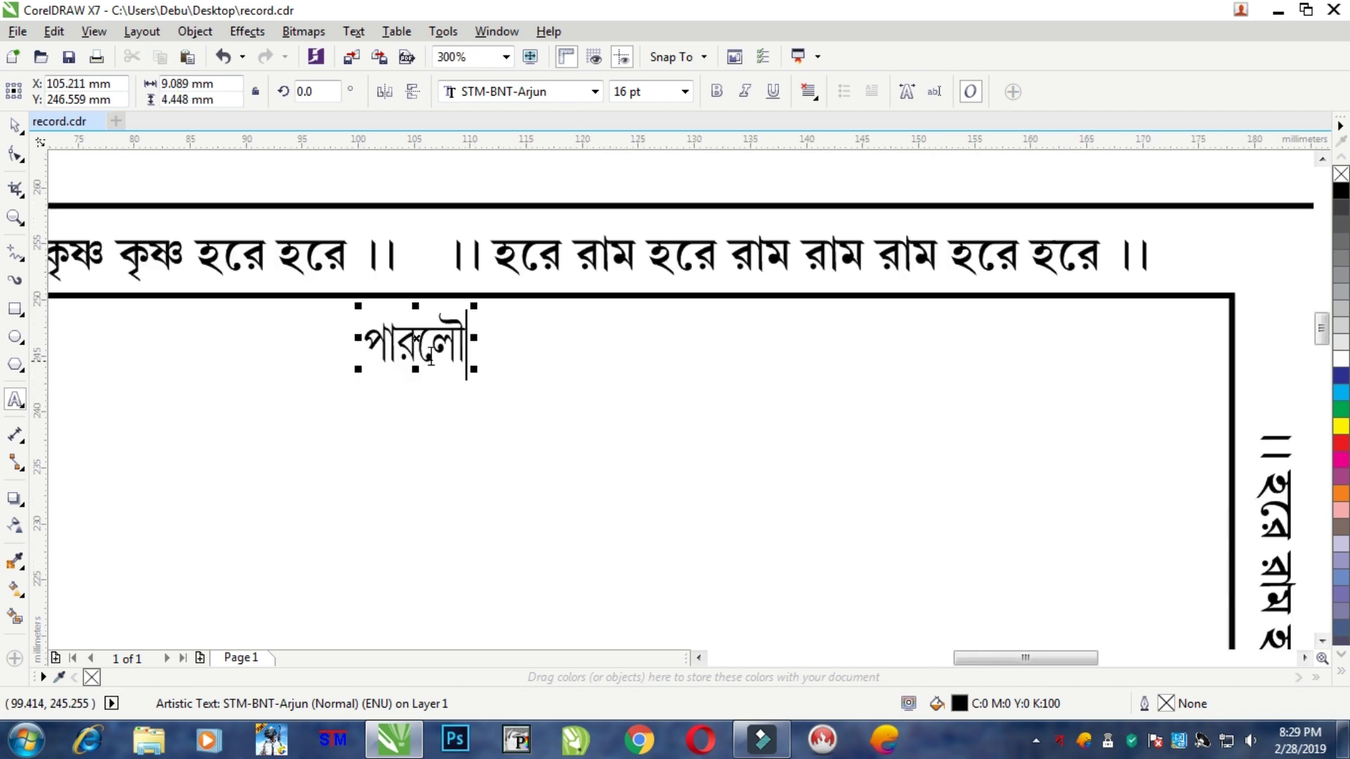
pyautogui.hotkey('ctrl', 'a')
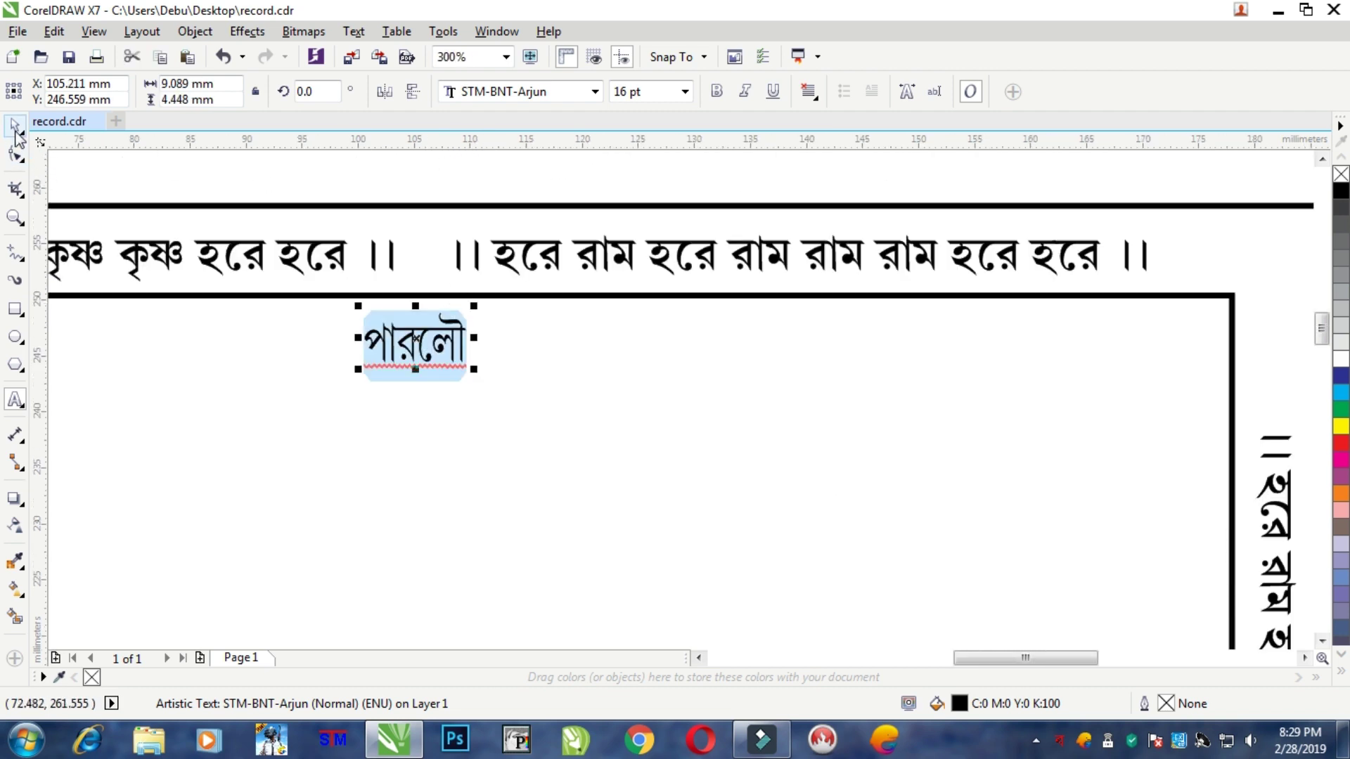
pyautogui.click(15, 128)
pyautogui.moveTo(416, 338); pyautogui.dragTo(442, 395)
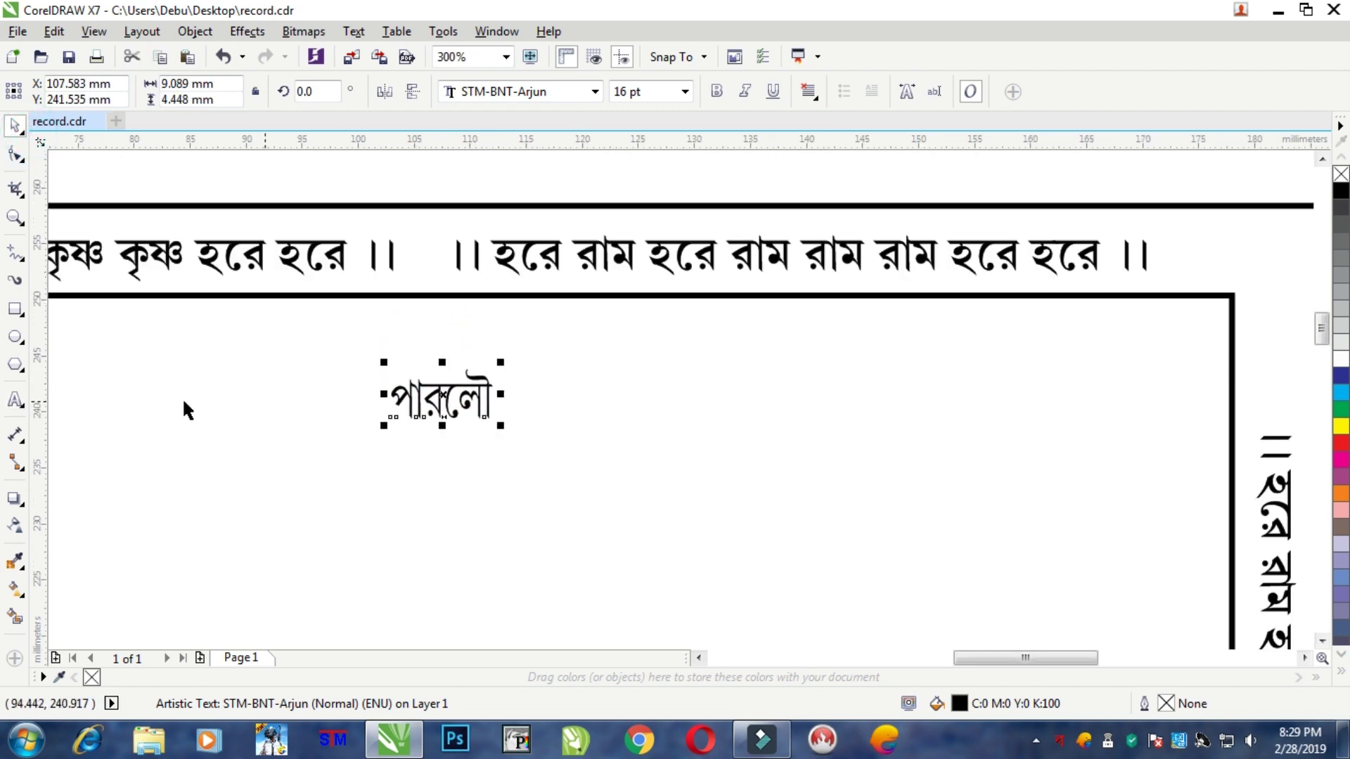
pyautogui.click(15, 400)
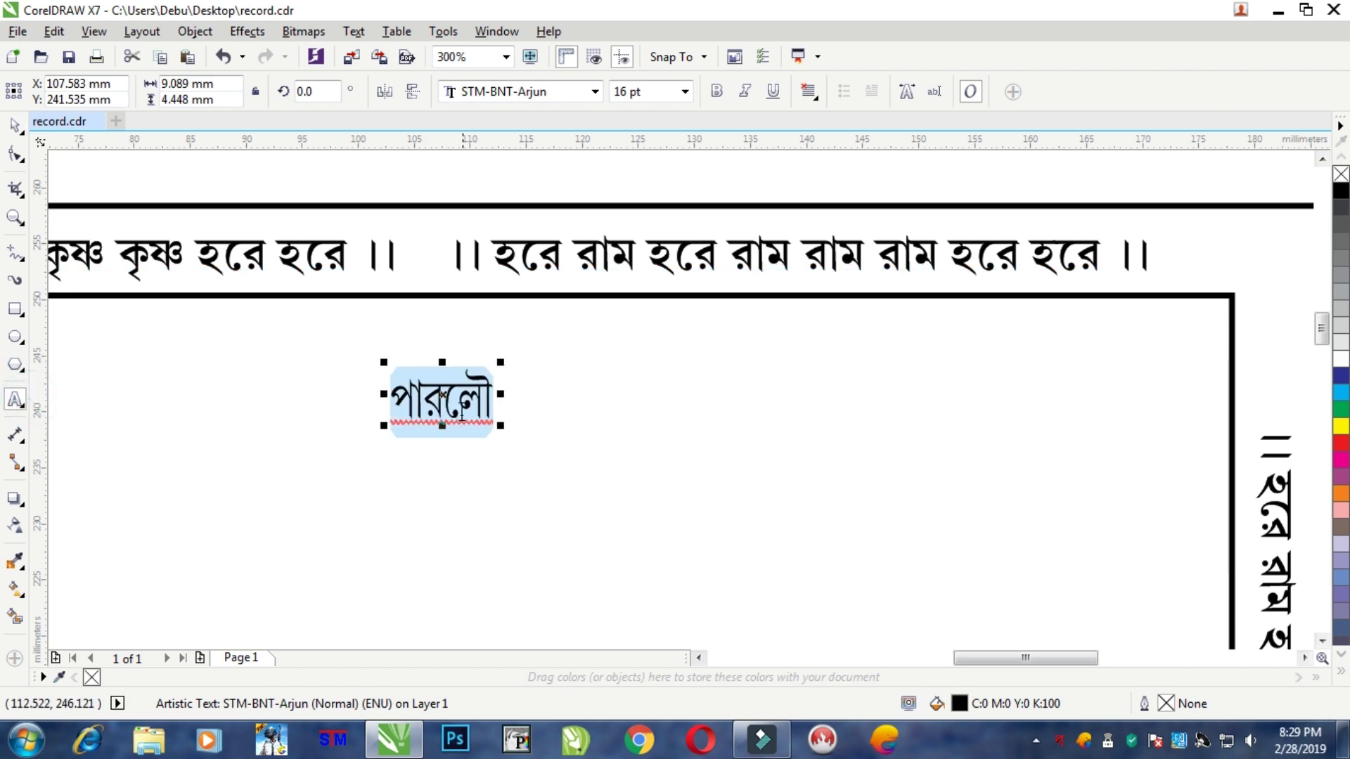
pyautogui.press('Delete')
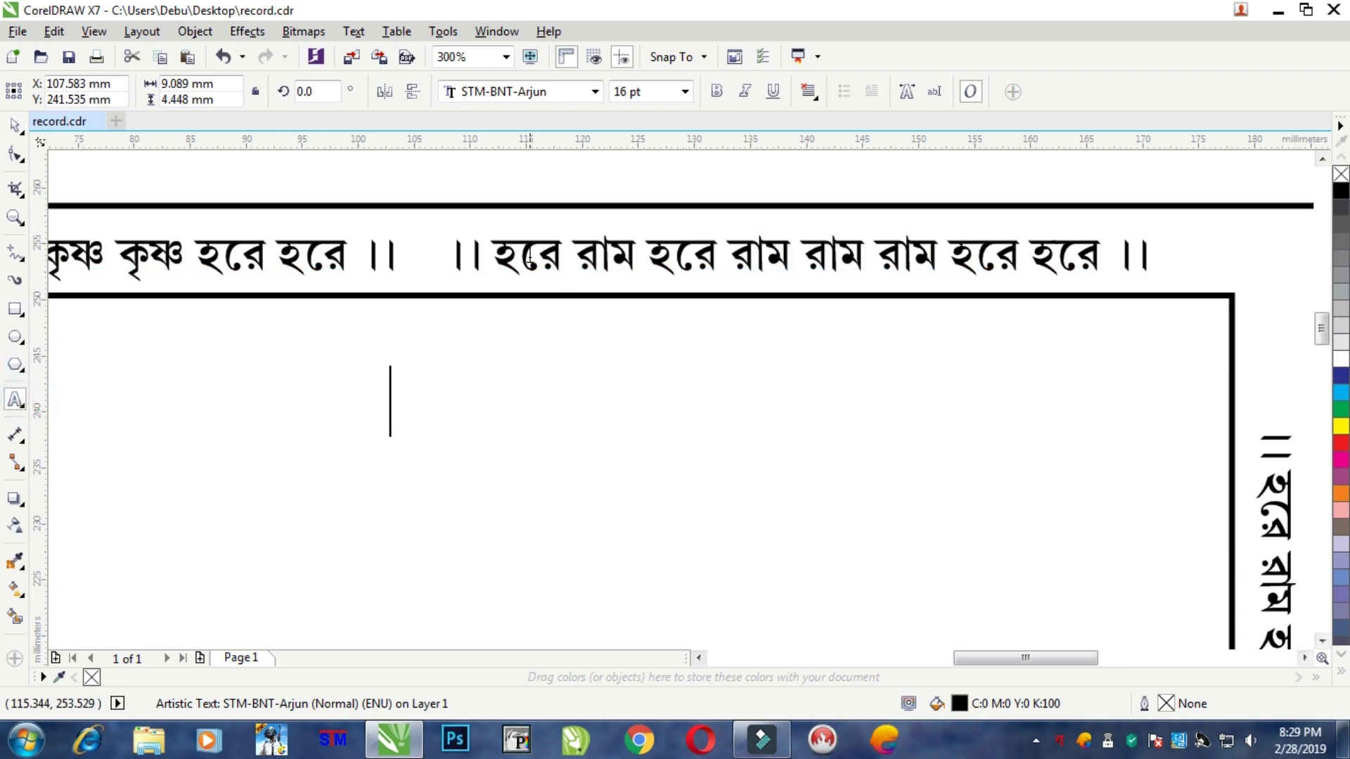
# Add the heading "।। পারলৌকিক ক্রিয়াসূচি ।।" inside the upper border in bold 14 pt STM-BNT-Arjun
pyautogui.moveTo(483, 255); pyautogui.dragTo(518, 255)
pyautogui.click(441, 438)
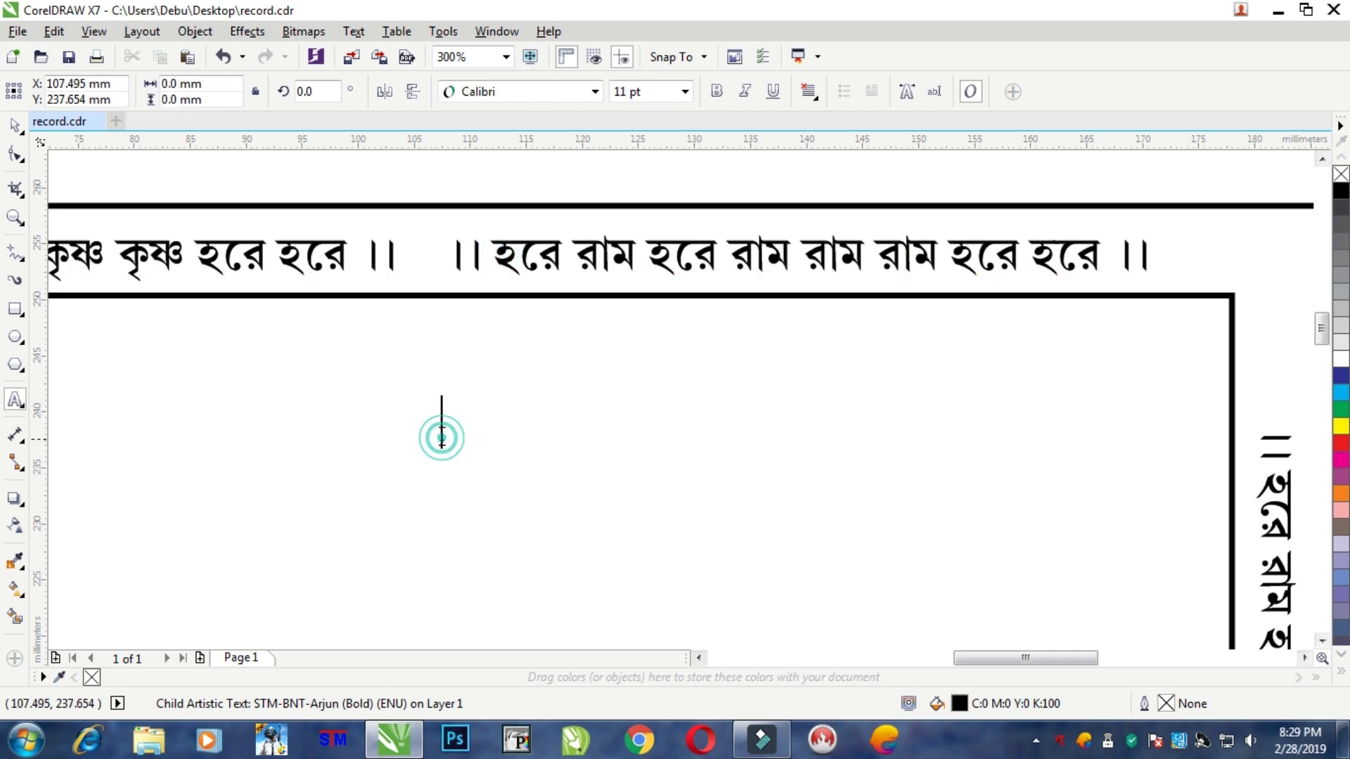
pyautogui.write('পারলৌ')
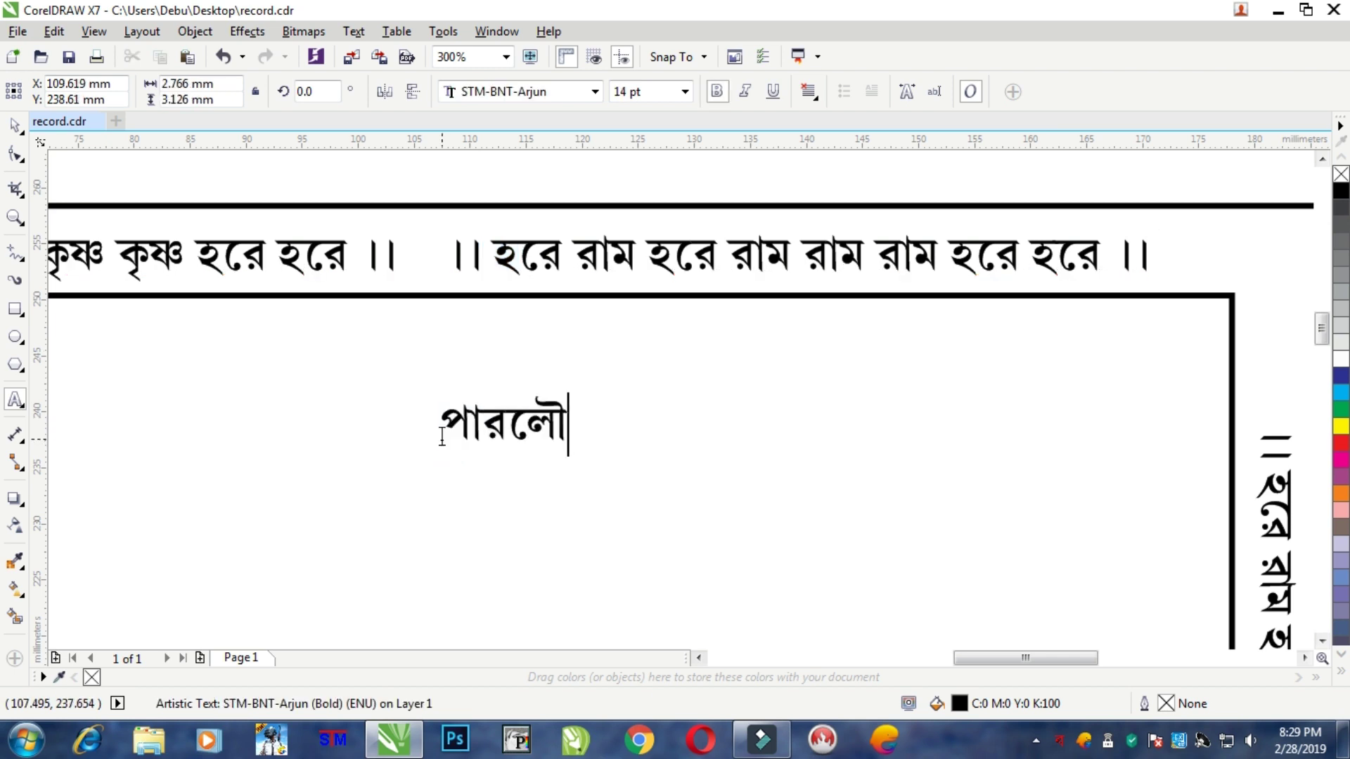
pyautogui.write('কিক ক্রিয়াসূচি')
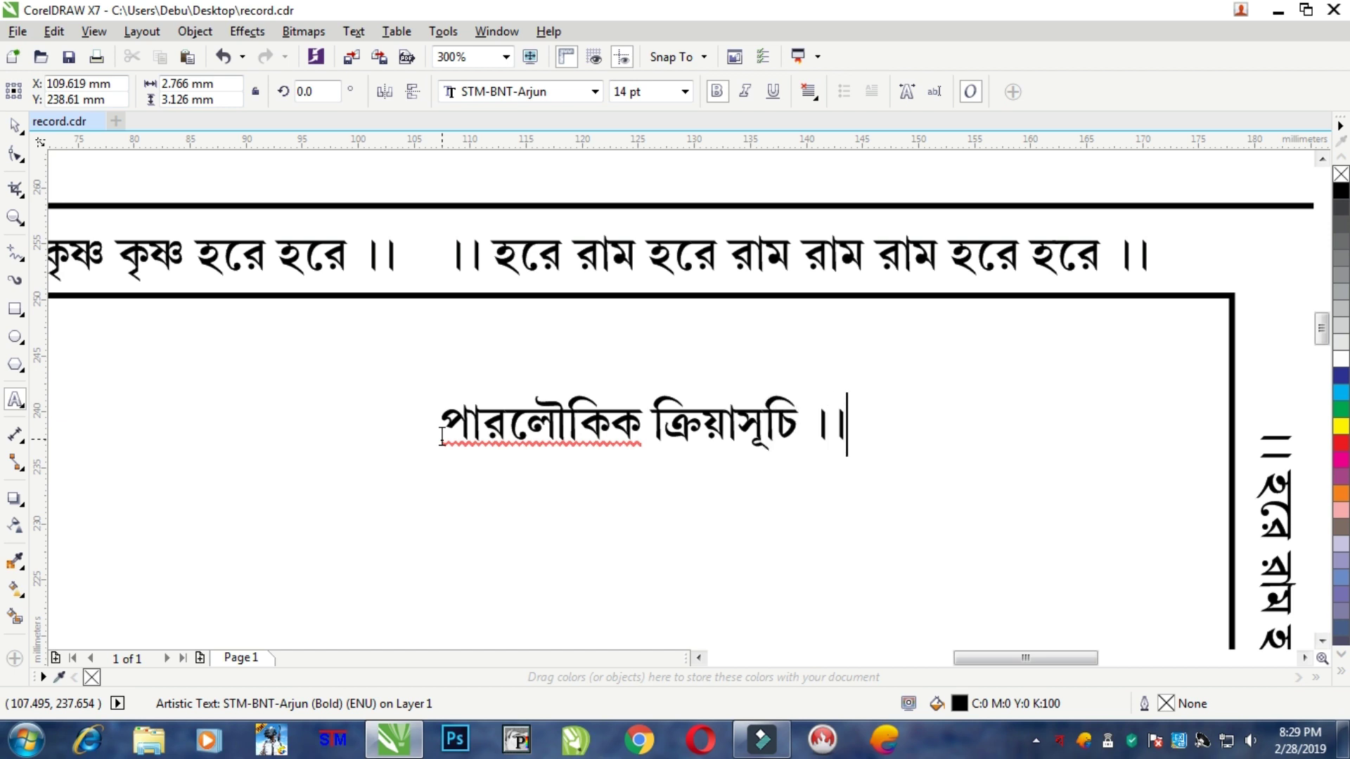
pyautogui.write('।।')
pyautogui.press('Escape')
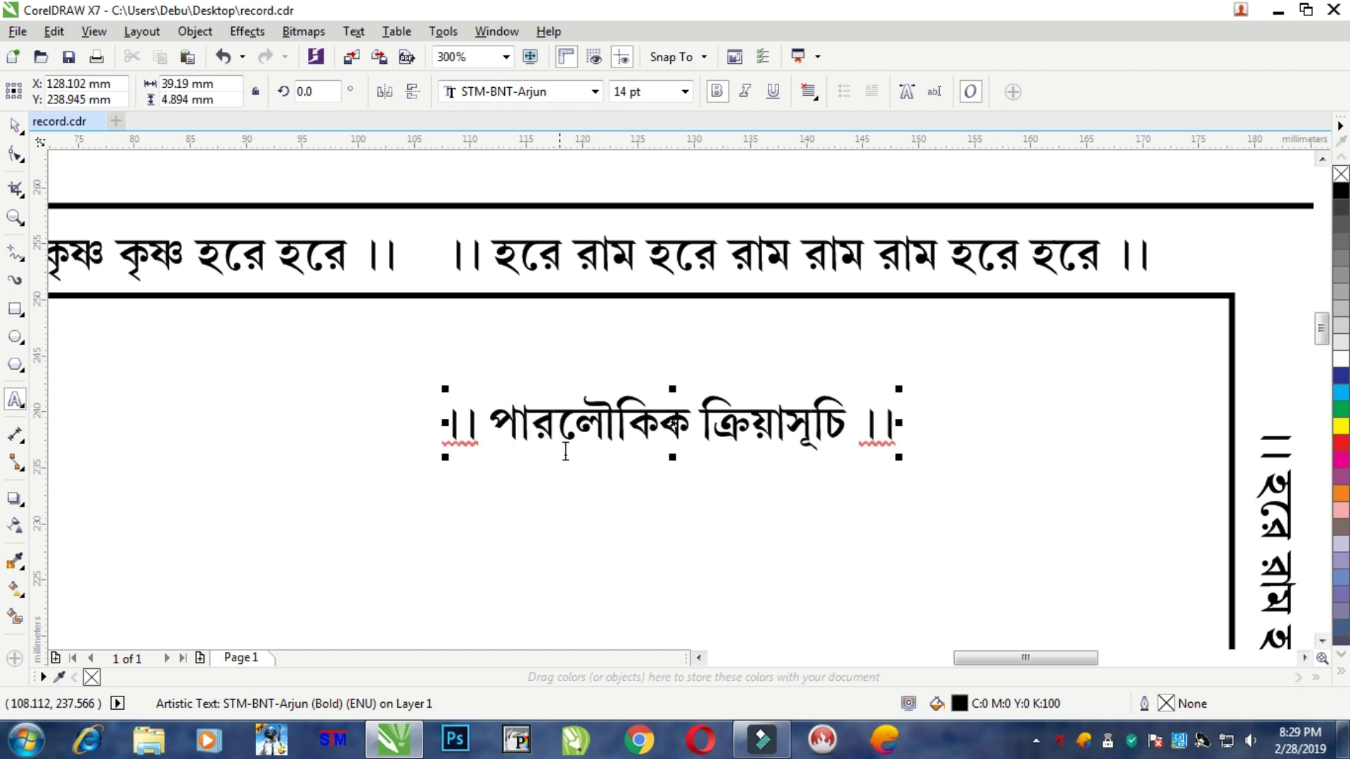
# Move the heading to the top middle of the upper inner rectangle and set its text alignment to centre
pyautogui.press('F3')
pyautogui.click(17, 125)
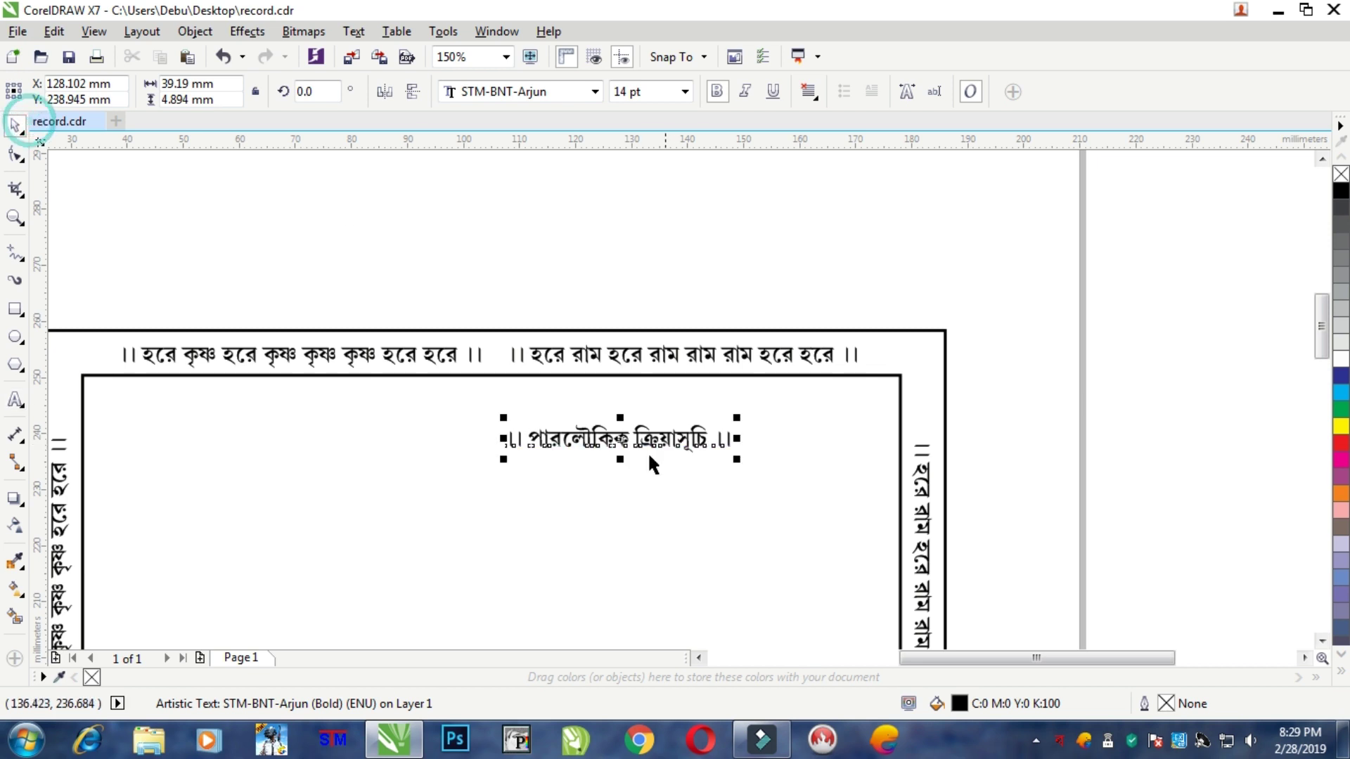
pyautogui.moveTo(607, 439); pyautogui.dragTo(472, 411)
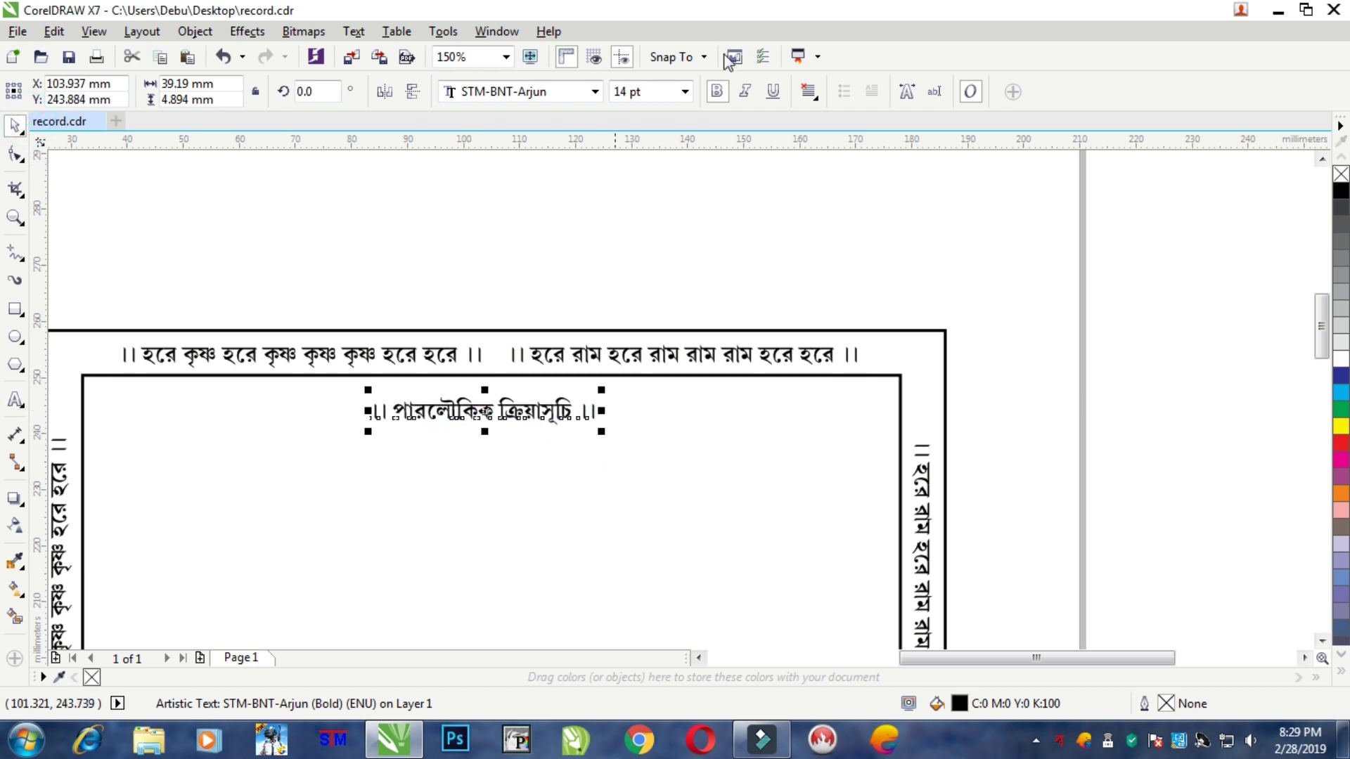
pyautogui.click(808, 92)
pyautogui.click(833, 156)
# Add the line "ঃ ক্ষৌরকর্ম ও ঘাটকাজ ঃ" beneath the heading in the same text object
pyautogui.press('F2')
pyautogui.click(22, 404)
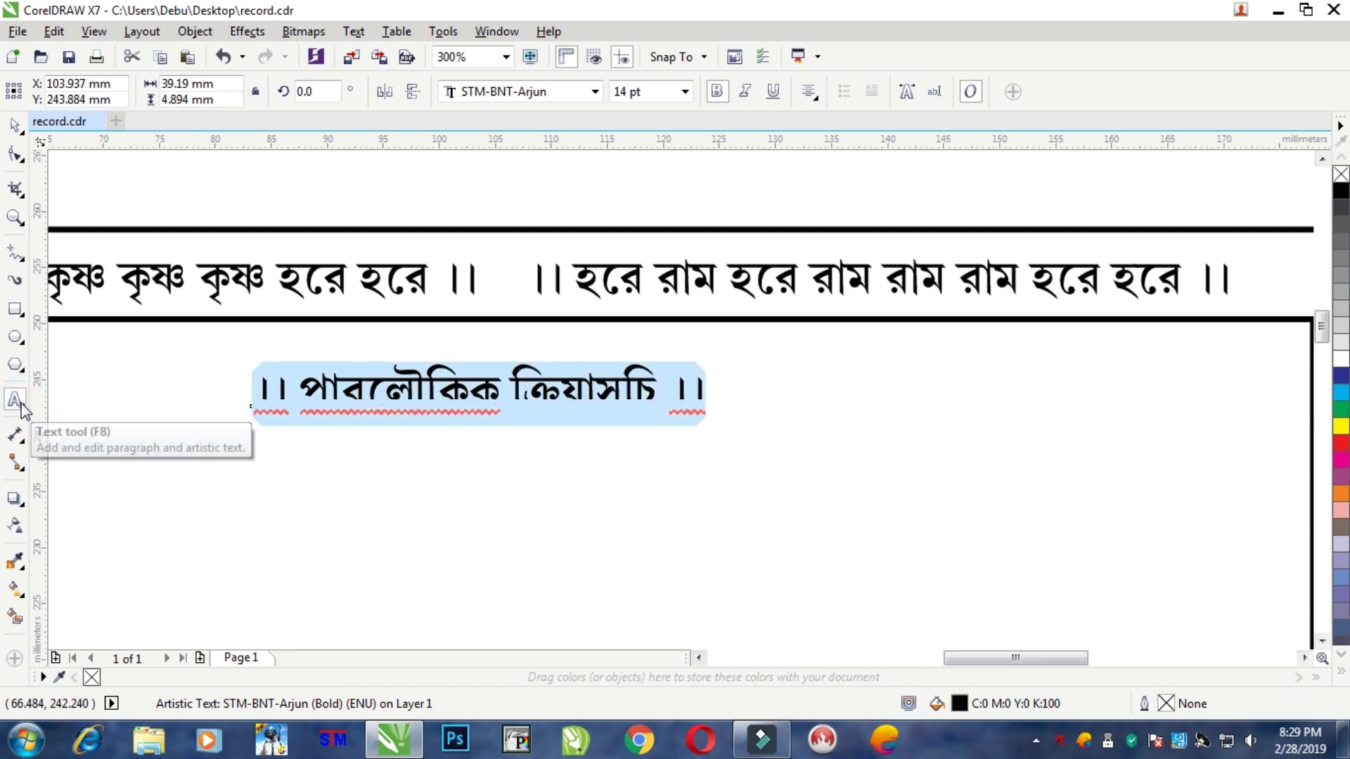
pyautogui.write('ক্ষৌরক')
pyautogui.write('র্ম ও ঘাটকাজ')
pyautogui.write(' ঃ')
# Add the date line "১৯শে মাঘ, ১৪২৫ (ইং ৩রা ফেব্রুয়ারী, ২০১৯) রবিবার" as the third line of the text
pyautogui.write('১৯শে মাঘ')
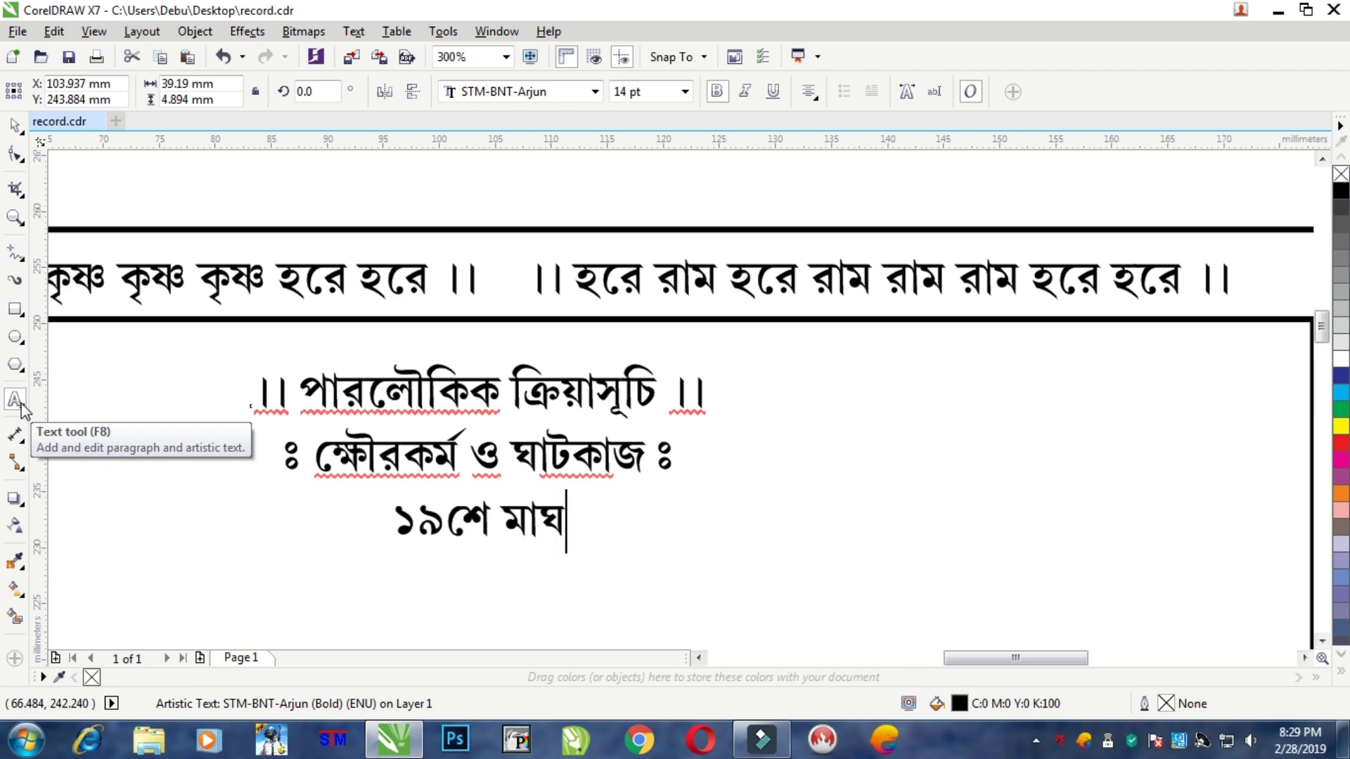
pyautogui.write(', ১৪২৫ (ইং ৩রা ে')
pyautogui.write('ফব্রুয়ারী')
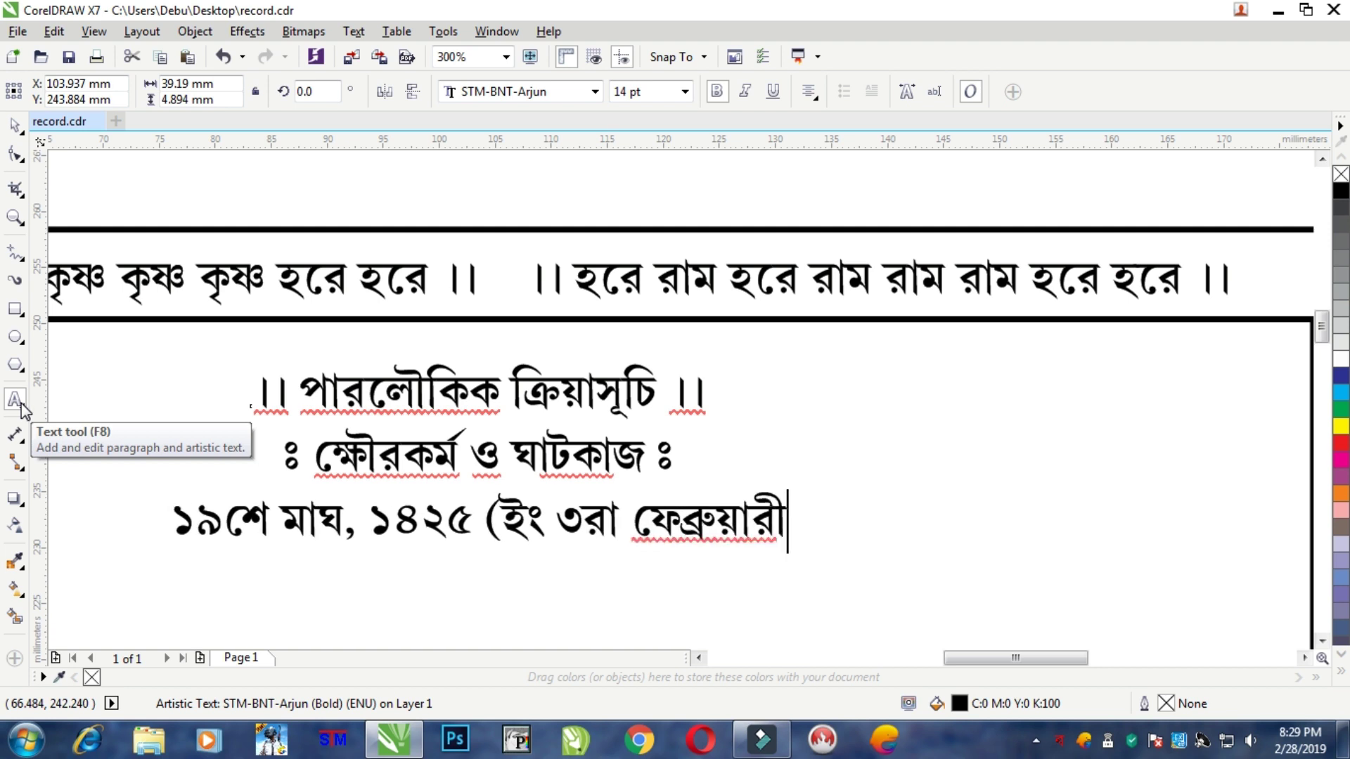
pyautogui.write(', ২০১৯')
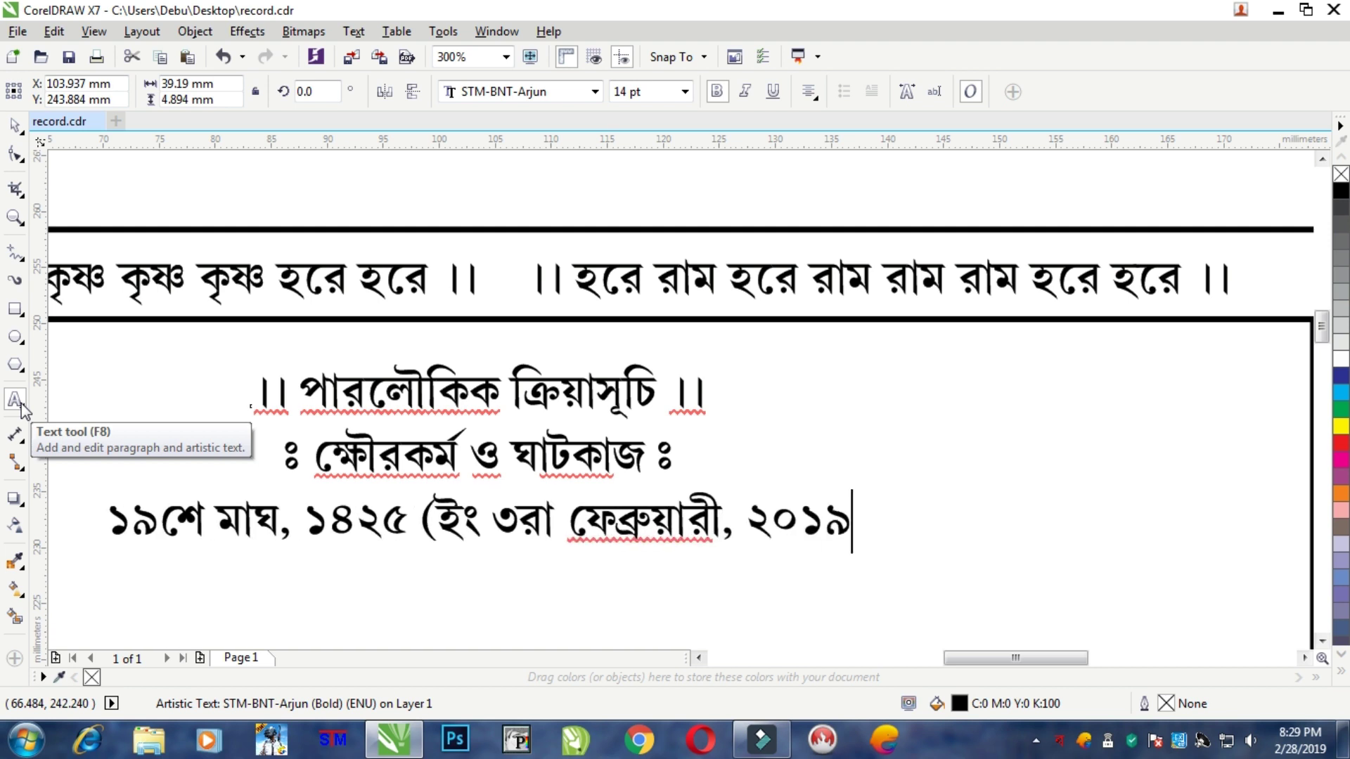
pyautogui.write(') রবিবার')
# Add the line "ঃ আদ্যশ্রাদ্ধ ও ব্রাহ্মণ ভোজন ঃ" beneath the first date line
pyautogui.press('Return')
pyautogui.write('ঋঃ')
pyautogui.press('BackSpace')
pyautogui.press('BackSpace')
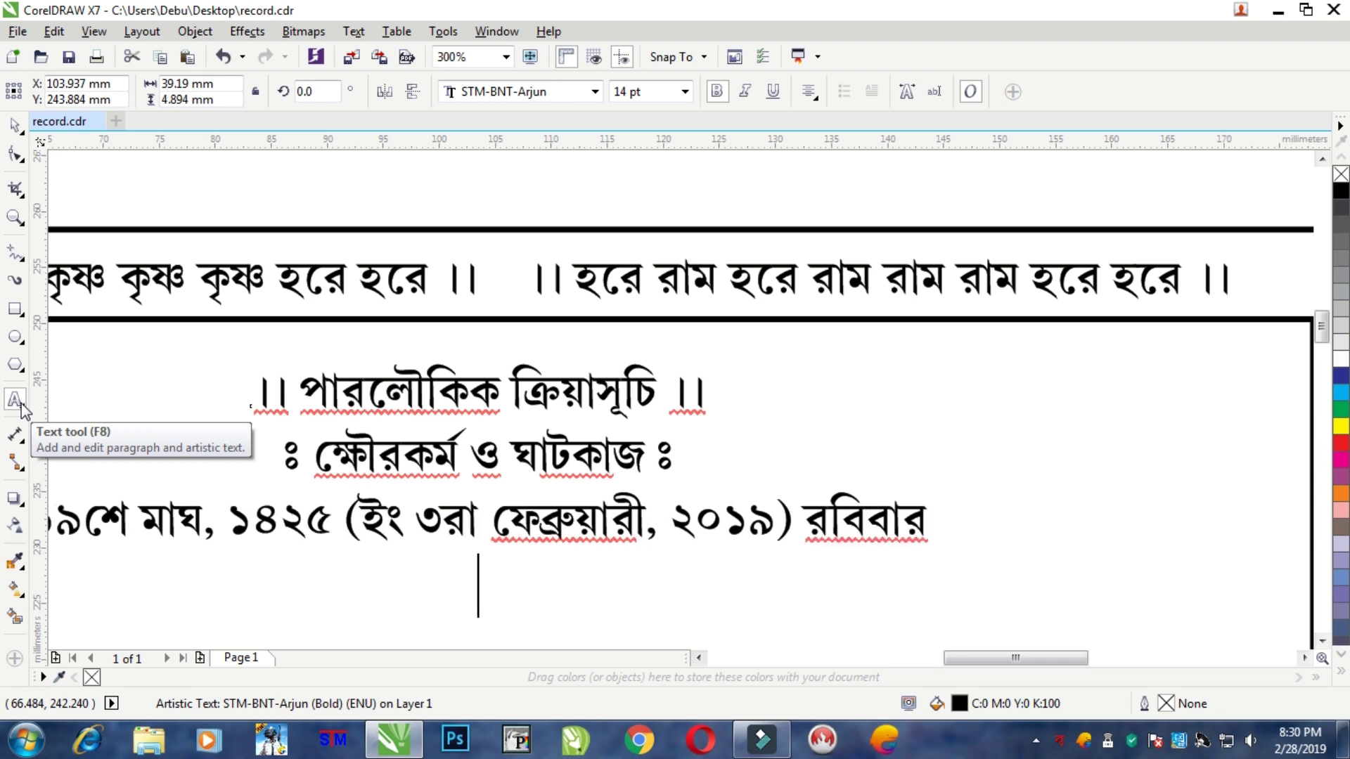
pyautogui.write('ঃ আদ্য')
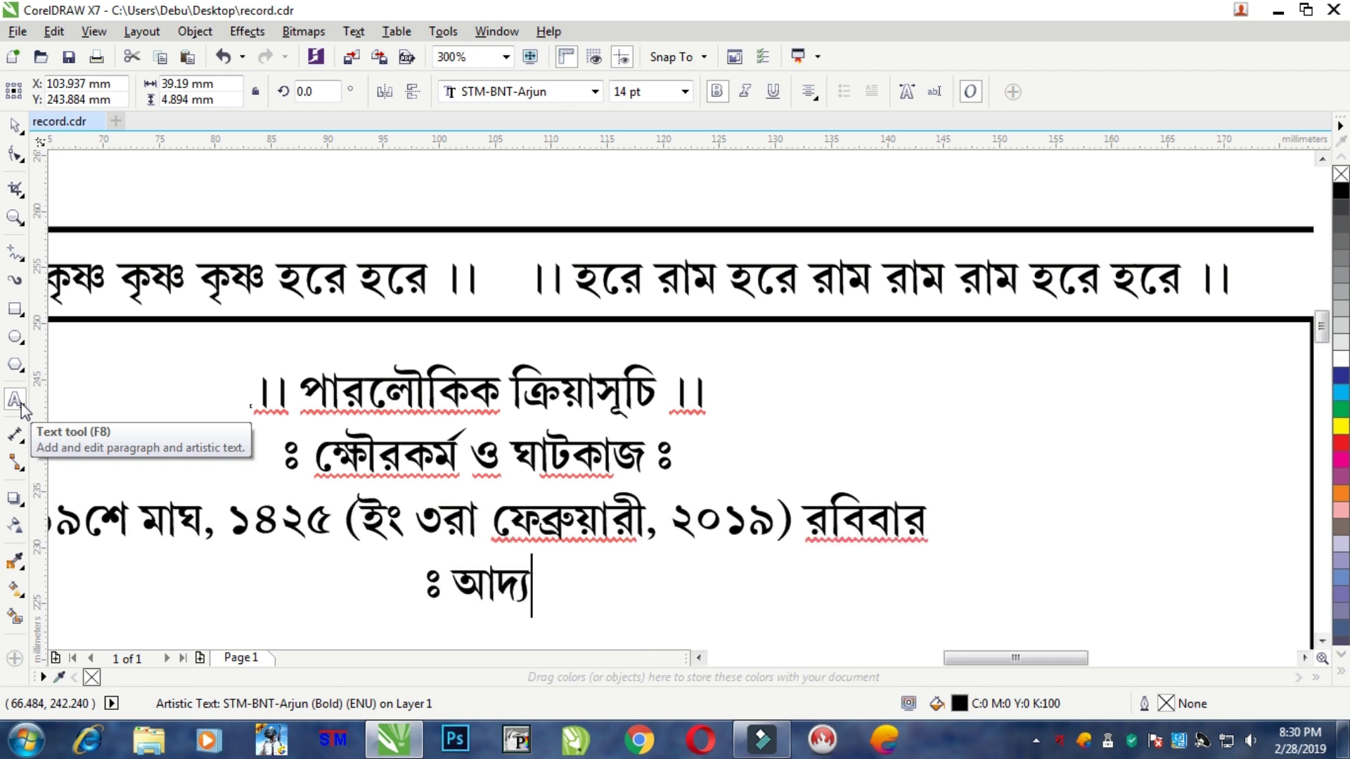
pyautogui.write('শ্রাদ্ধ ওব্রাহ্ম')
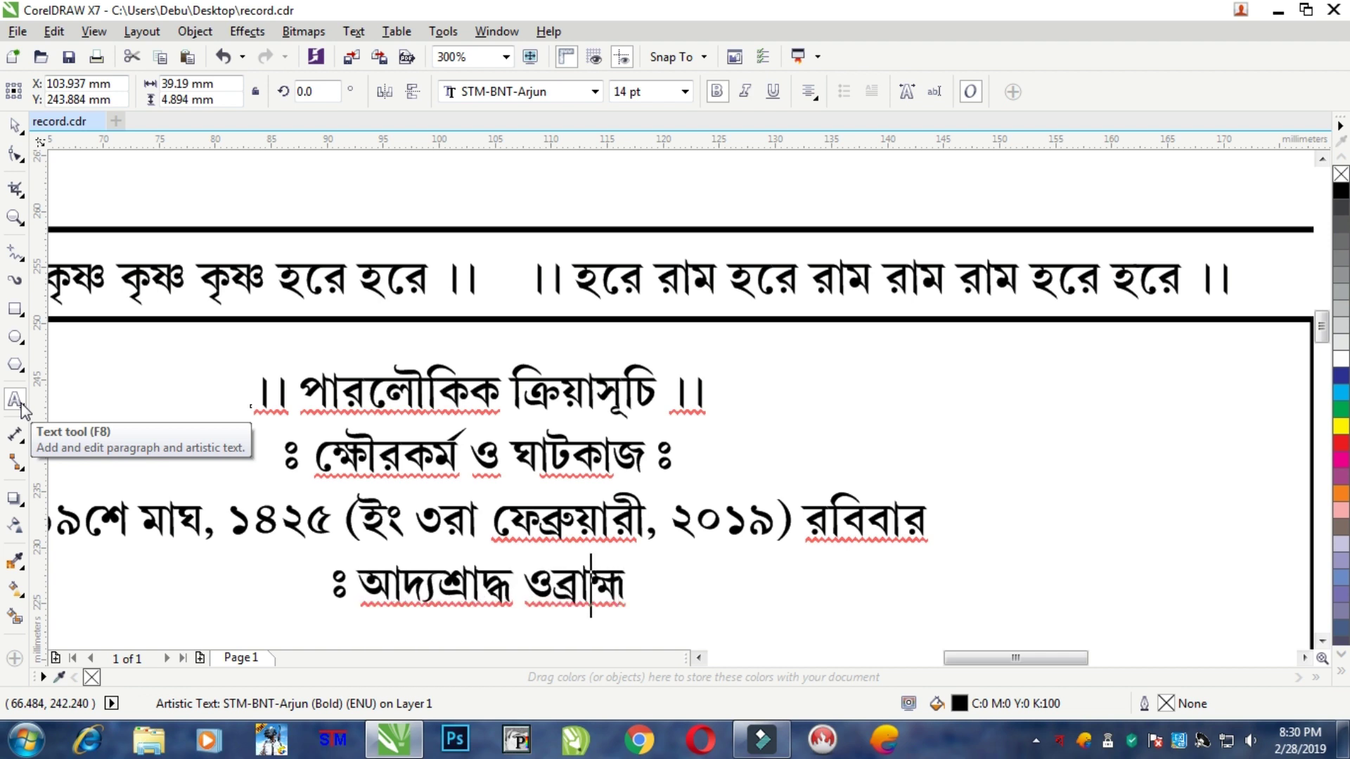
pyautogui.press('Left')
pyautogui.write('ব্রাহ্মণ ভোজন ঃ')
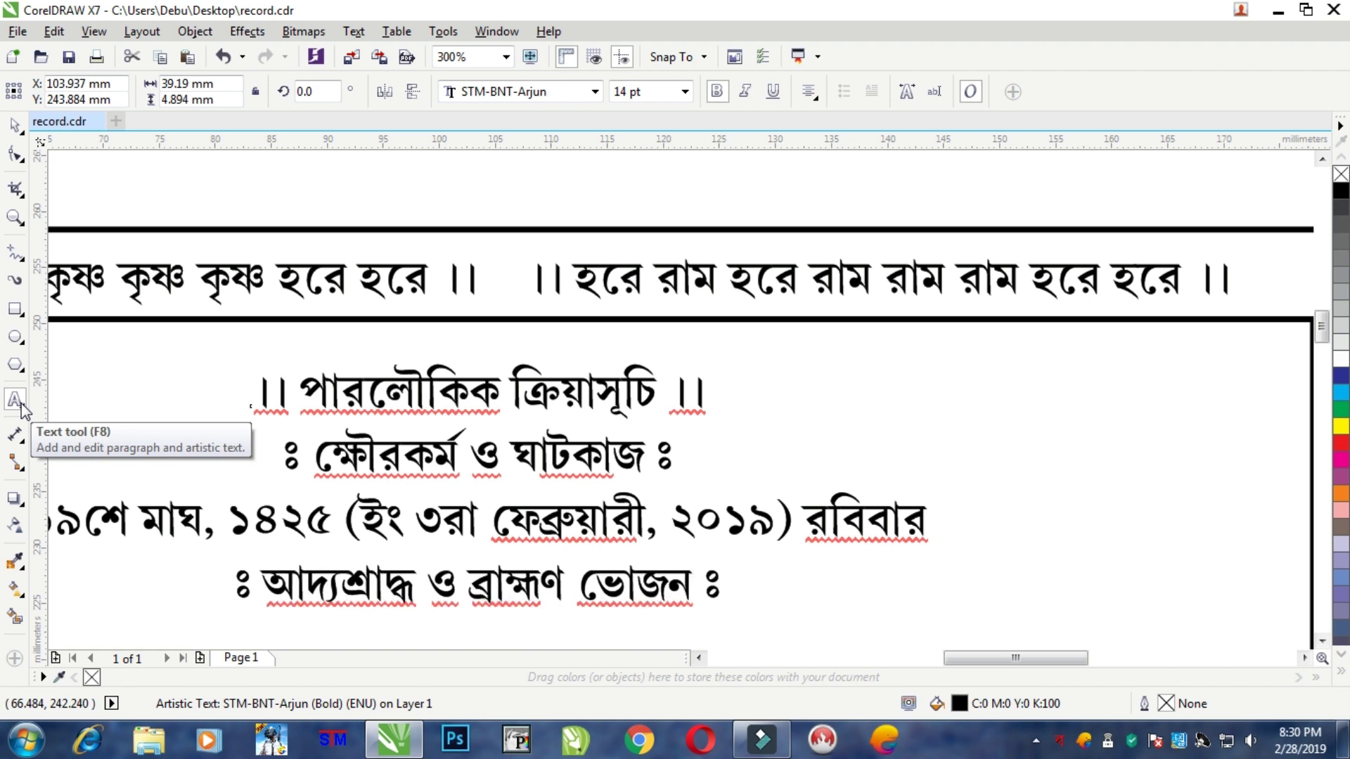
# Add a second date line starting "২০শে মাঘ, ১৪২৫ (ইং ৪ঠা" beneath the আদ্যশ্রাদ্ধ line
pyautogui.press('Return')
pyautogui.write('২০শে মা')
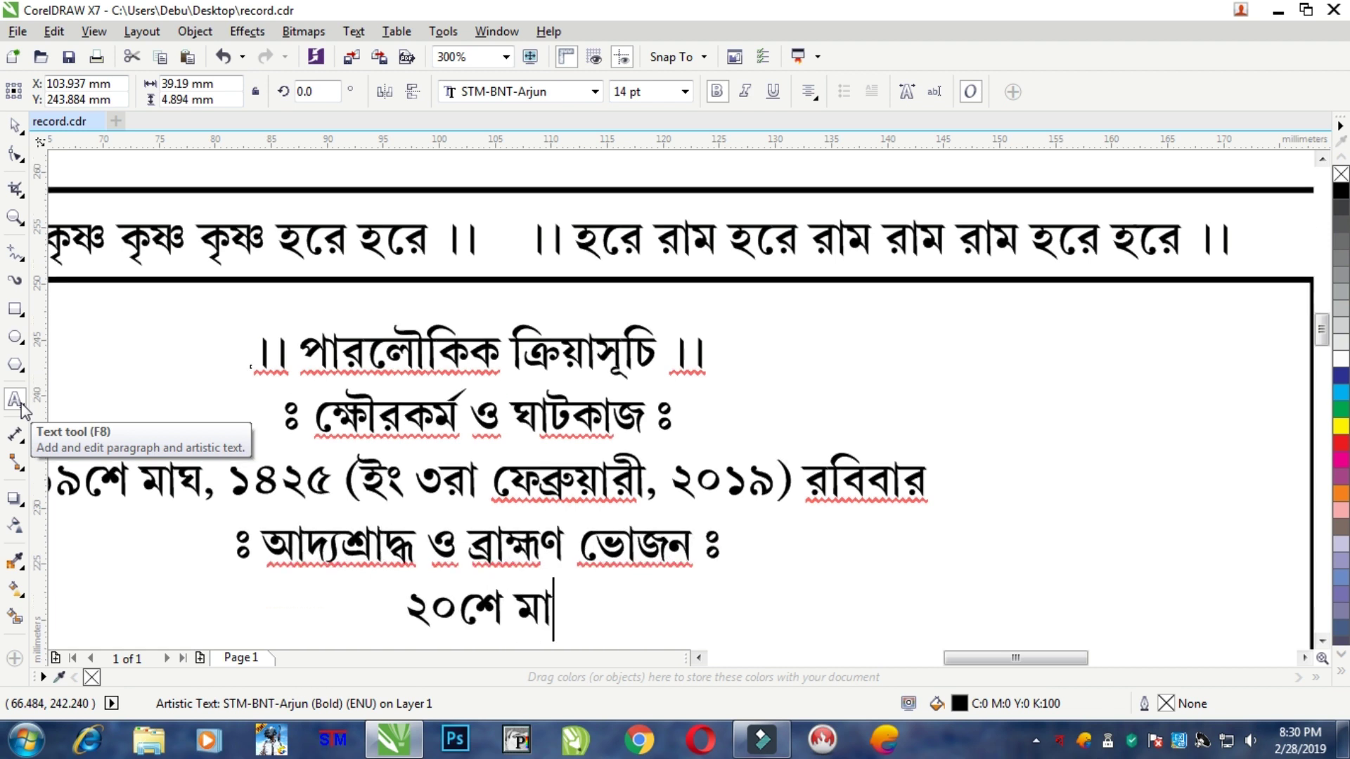
pyautogui.write('ঘ, ১৪২৫')
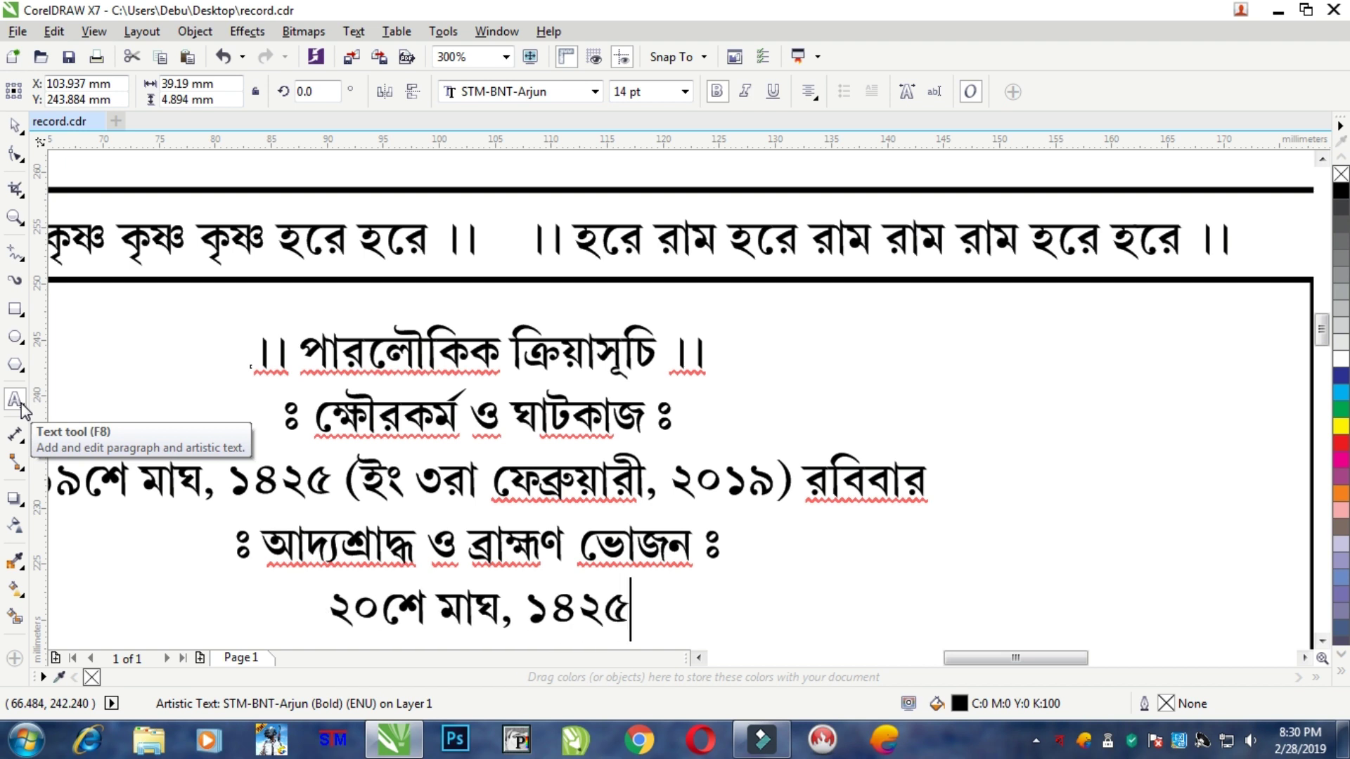
pyautogui.write(' (ইং ৪ঠা ফে')
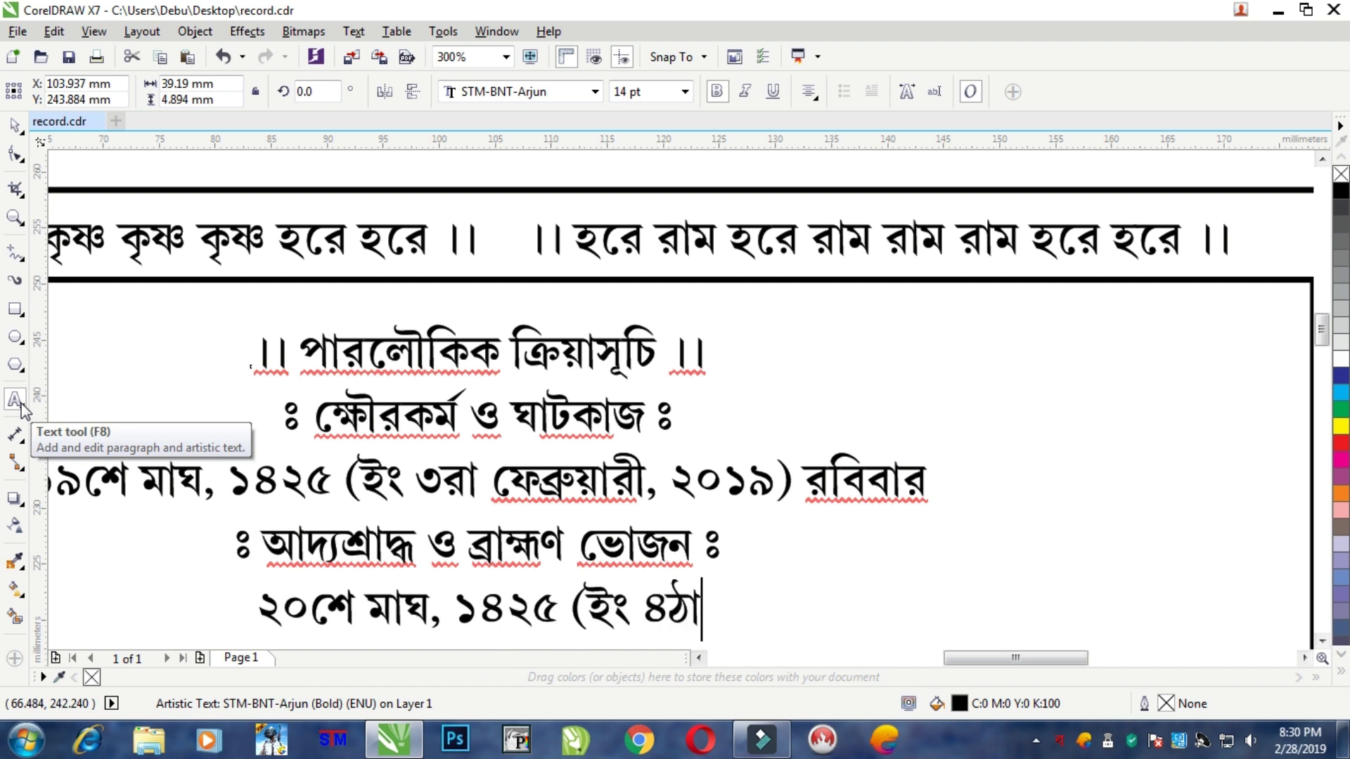